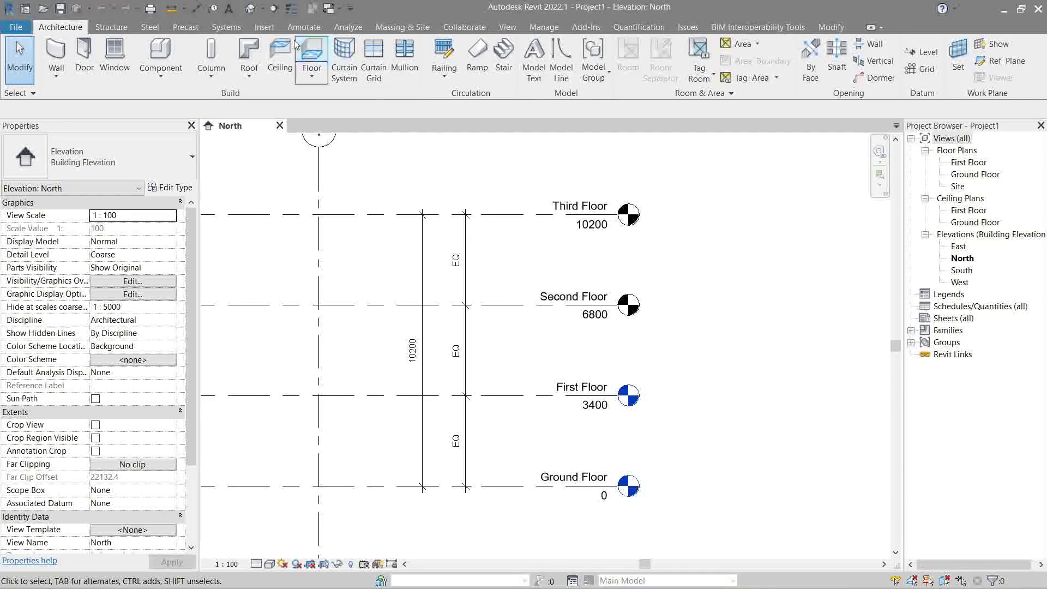
Browse for a loadable family in the US Metric library folder under RVT 2018
{"action": "left_click", "coordinate": [267, 26]}
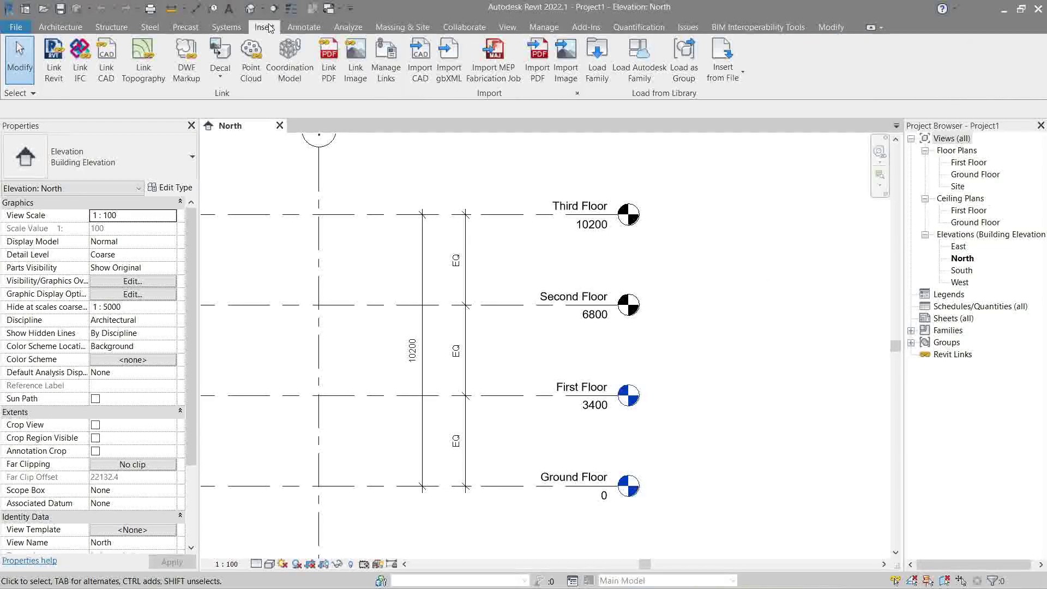
{"action": "left_click", "coordinate": [597, 63]}
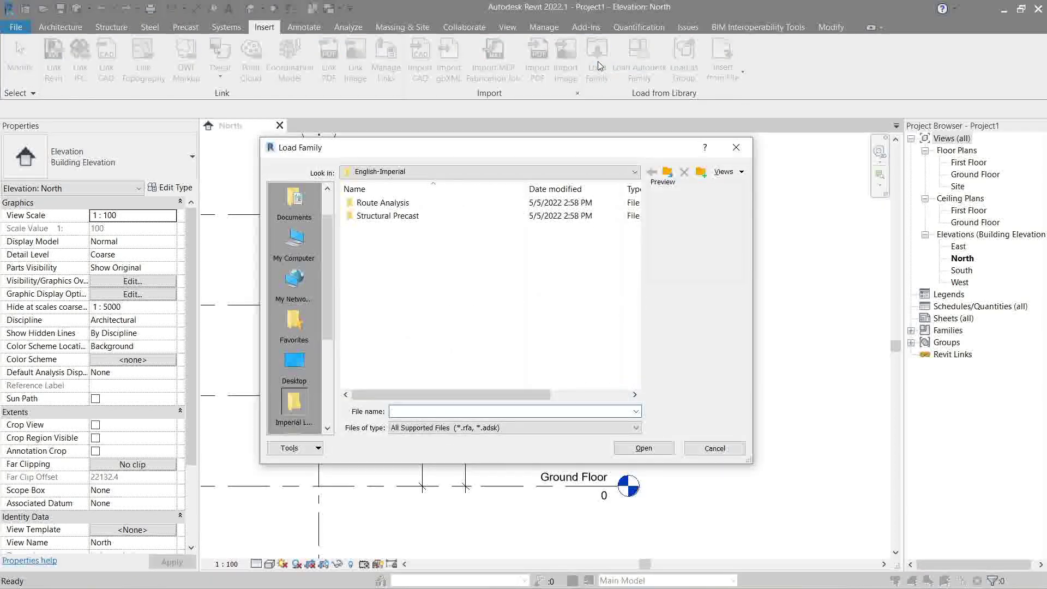
{"action": "left_click", "coordinate": [667, 173]}
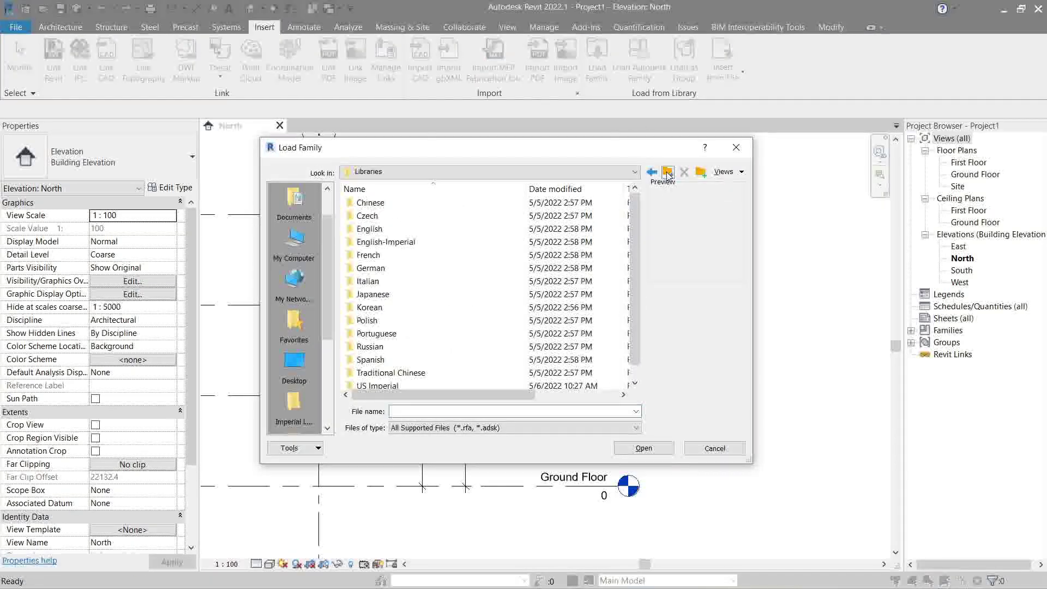
{"action": "left_click", "coordinate": [667, 173]}
{"action": "left_click", "coordinate": [667, 172]}
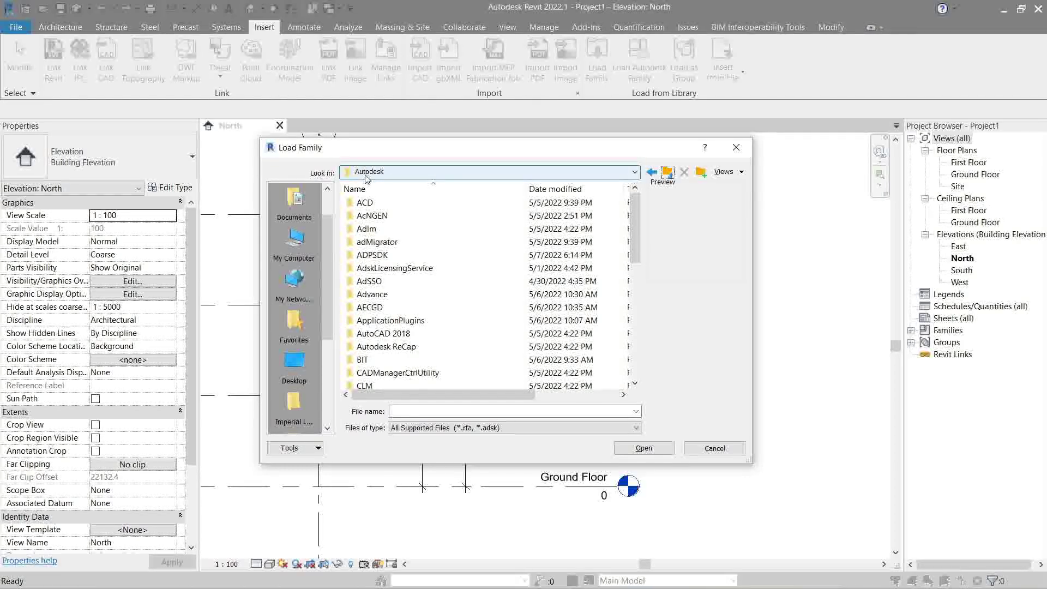
{"action": "scroll", "coordinate": [416, 242], "scroll_direction": "down", "scroll_amount": 9}
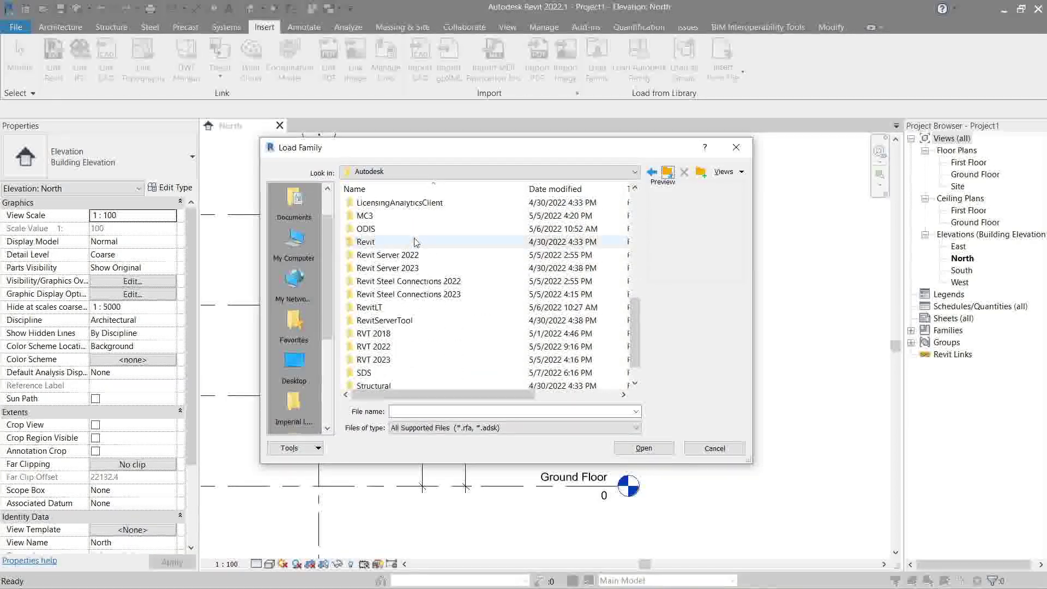
{"action": "double_click", "coordinate": [382, 334]}
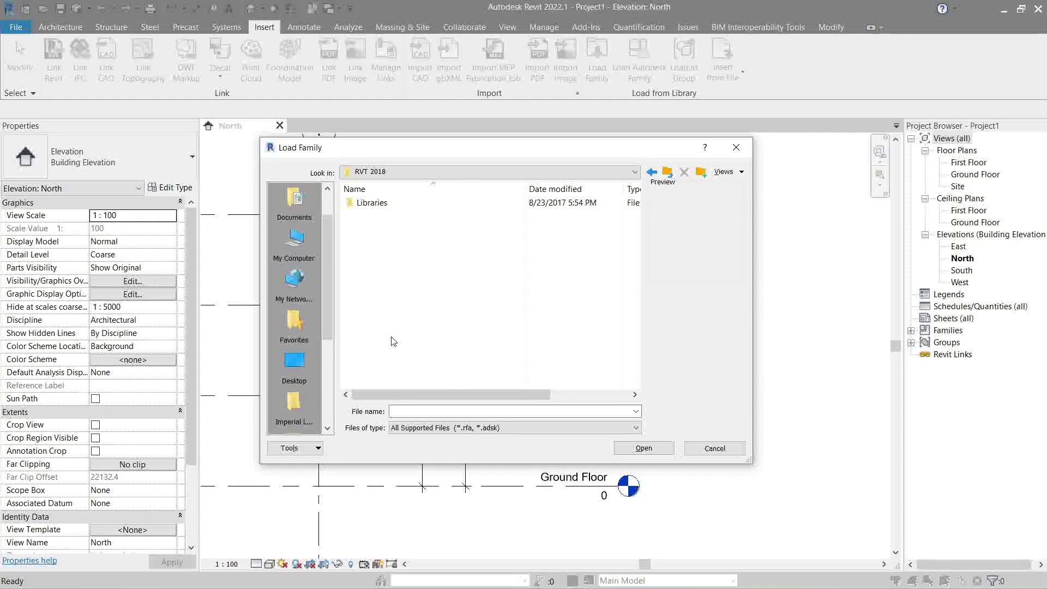
{"action": "double_click", "coordinate": [416, 204]}
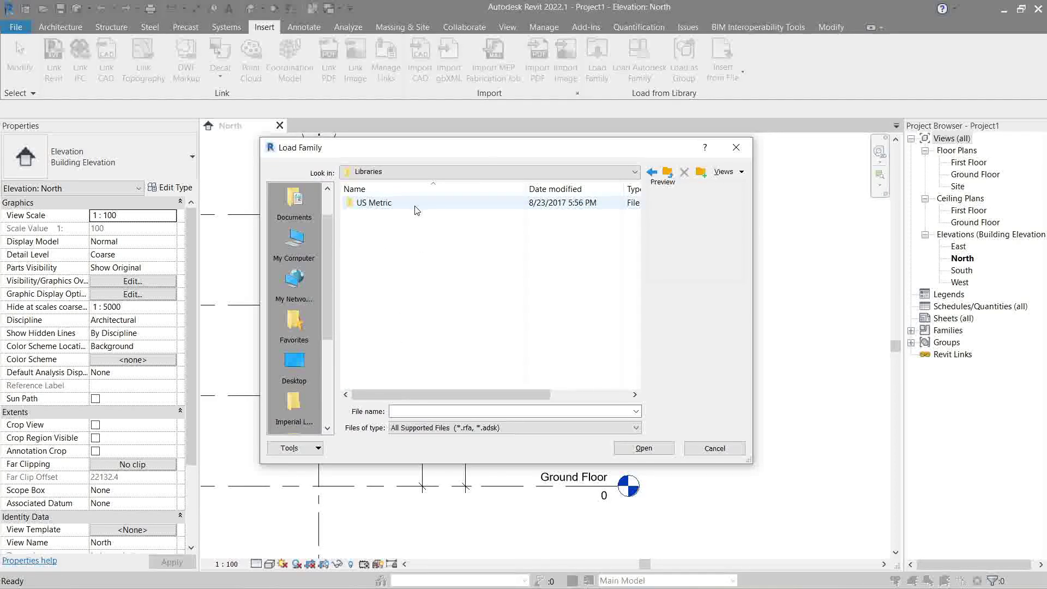
{"action": "double_click", "coordinate": [416, 210]}
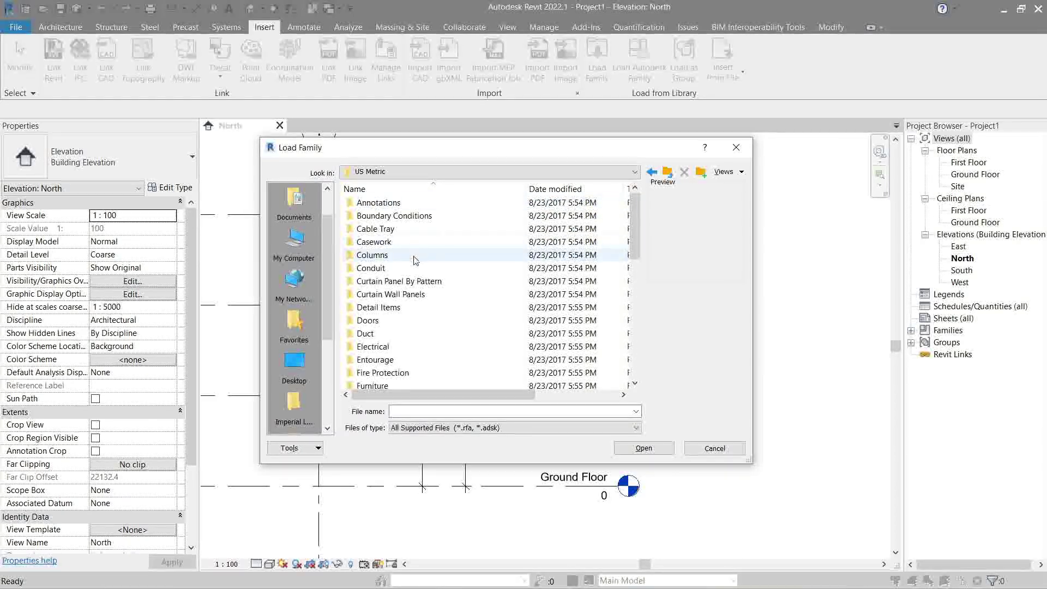
Examine the concrete families in the Structural Columns folder and close the family loader without loading any
{"action": "scroll", "coordinate": [413, 268], "scroll_direction": "down", "scroll_amount": 7}
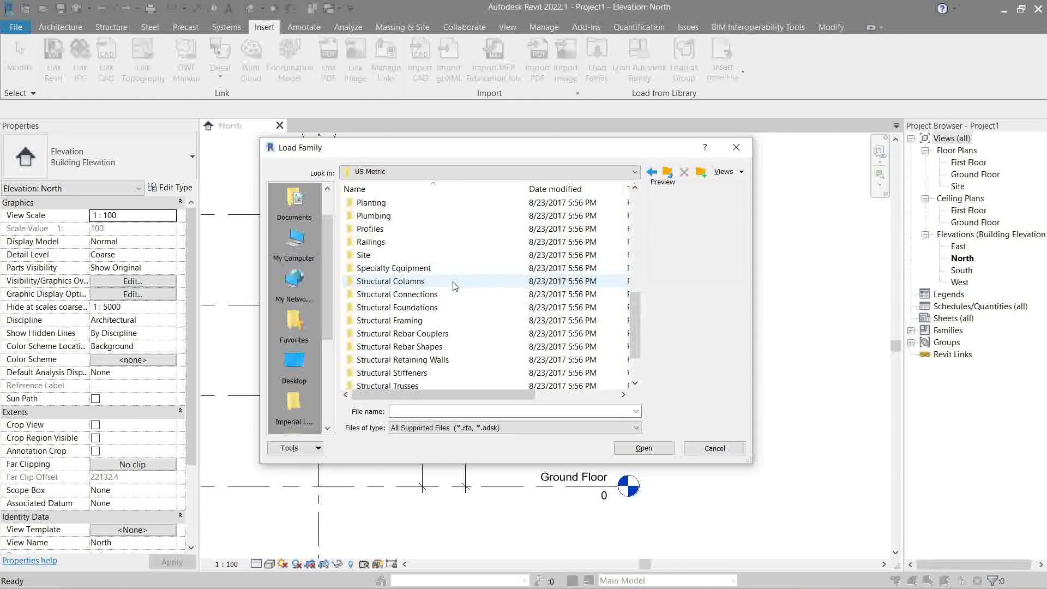
{"action": "double_click", "coordinate": [454, 283]}
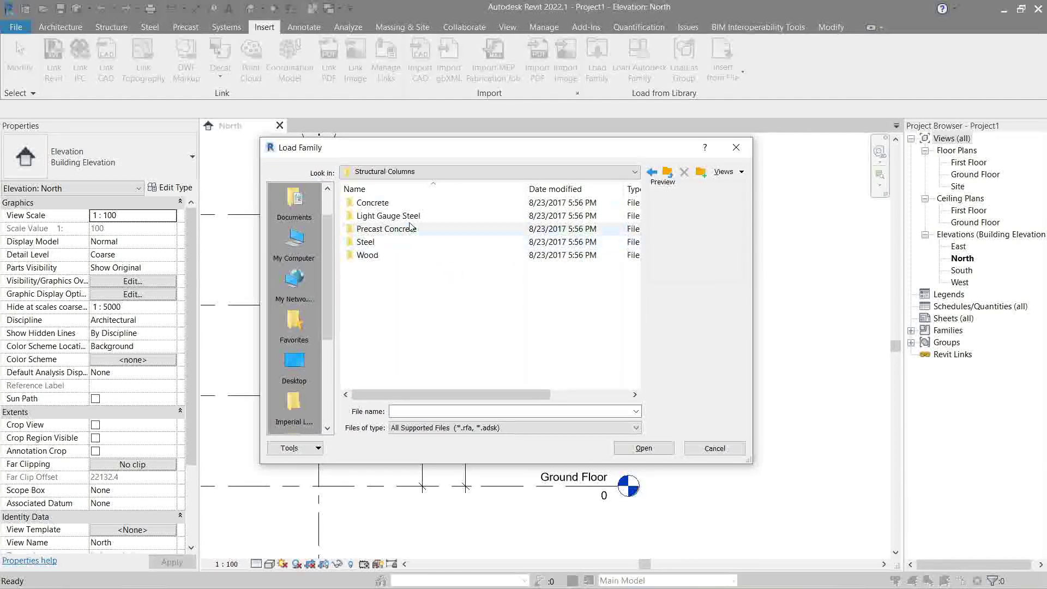
{"action": "double_click", "coordinate": [406, 204]}
{"action": "key", "text": "ctrl+a"}
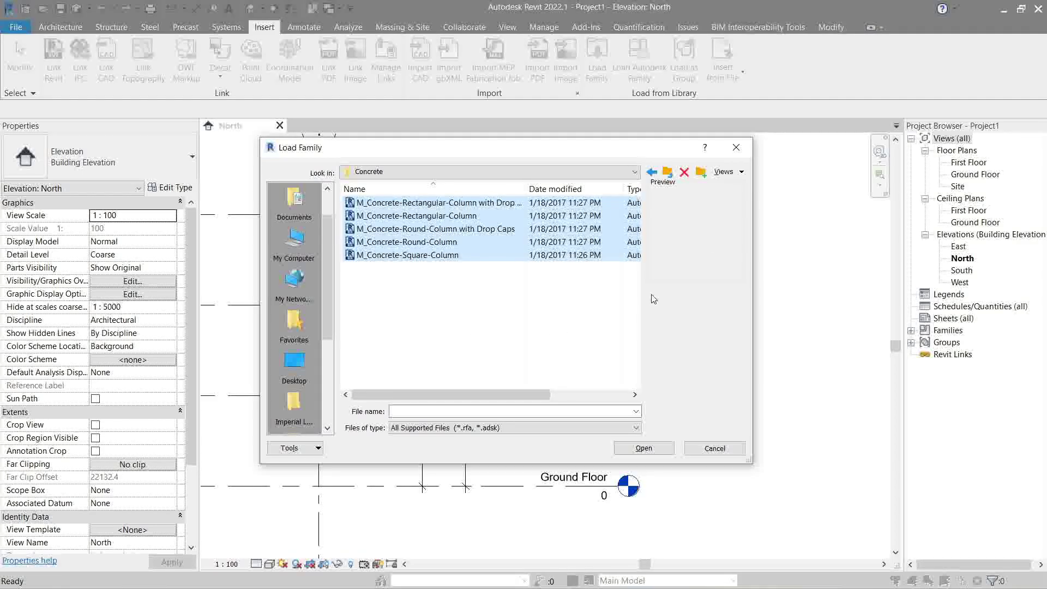
{"action": "left_click", "coordinate": [736, 147]}
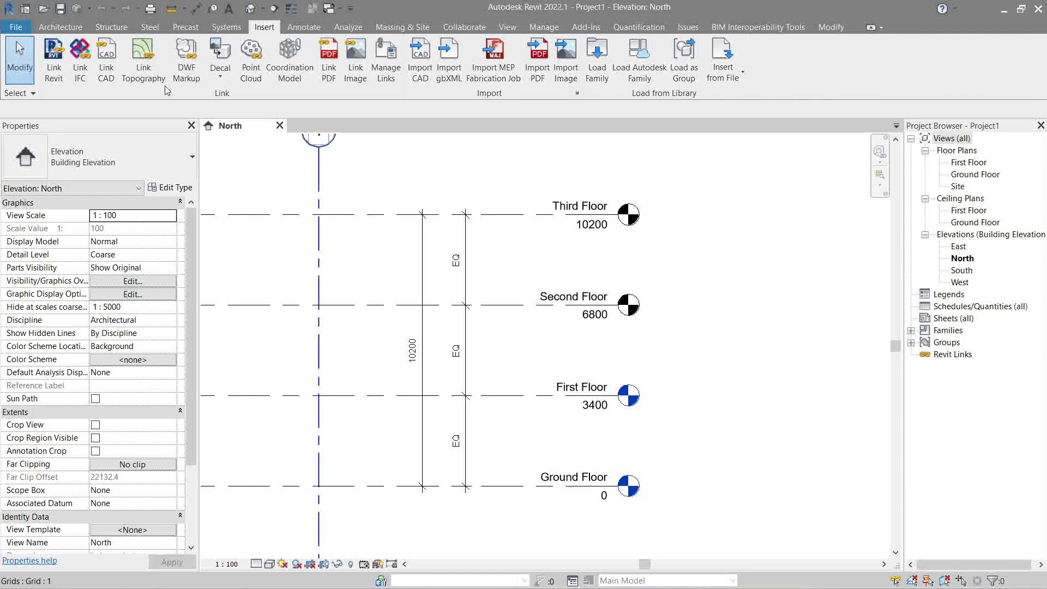
Start a new family and open the English folder of family templates
{"action": "left_click", "coordinate": [28, 27]}
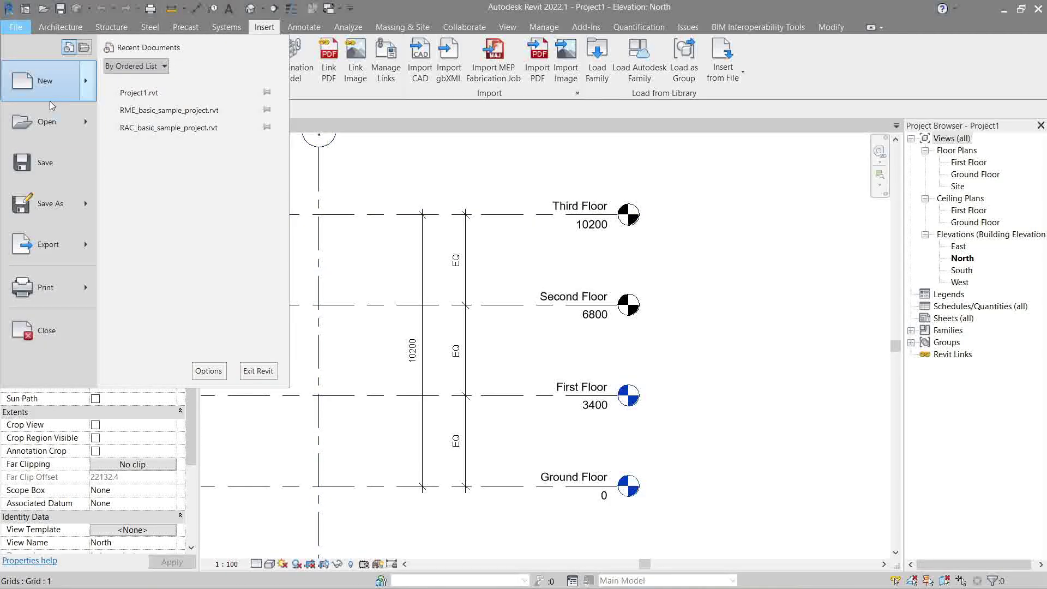
{"action": "mouse_move", "coordinate": [51, 123]}
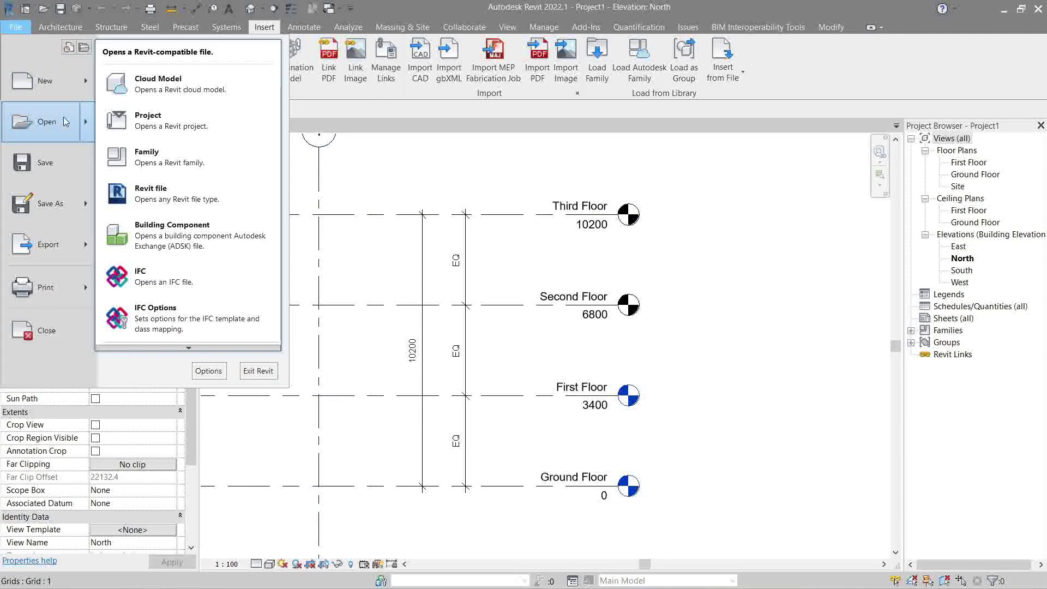
{"action": "mouse_move", "coordinate": [51, 87]}
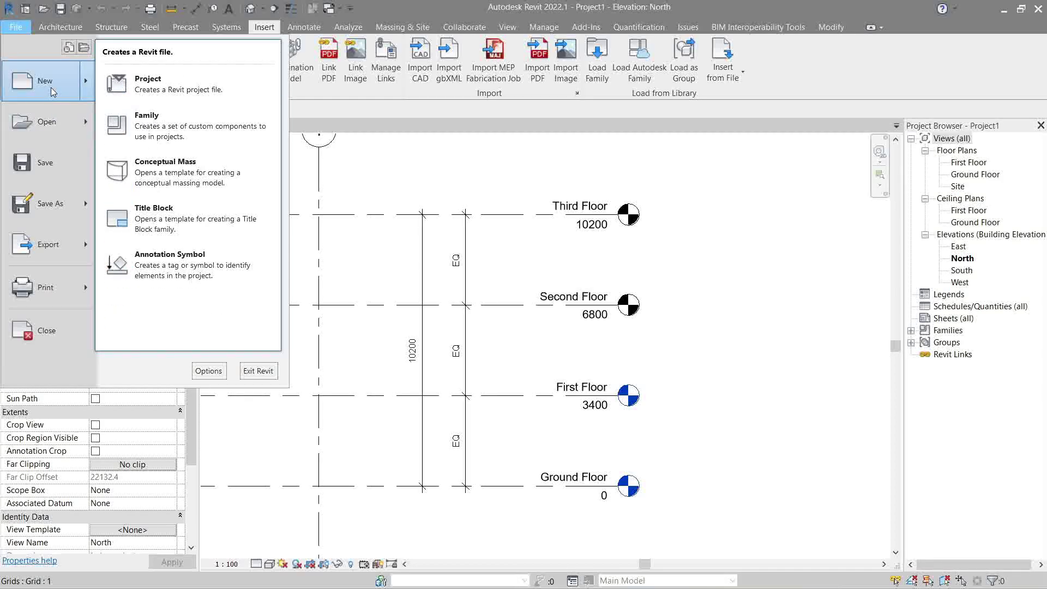
{"action": "left_click", "coordinate": [161, 121]}
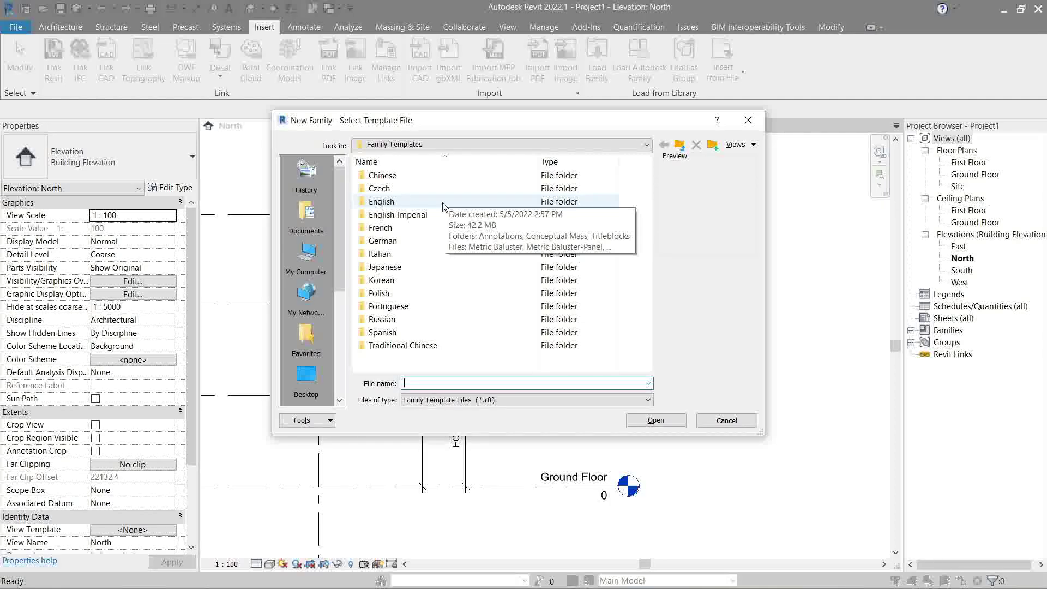
{"action": "double_click", "coordinate": [444, 202]}
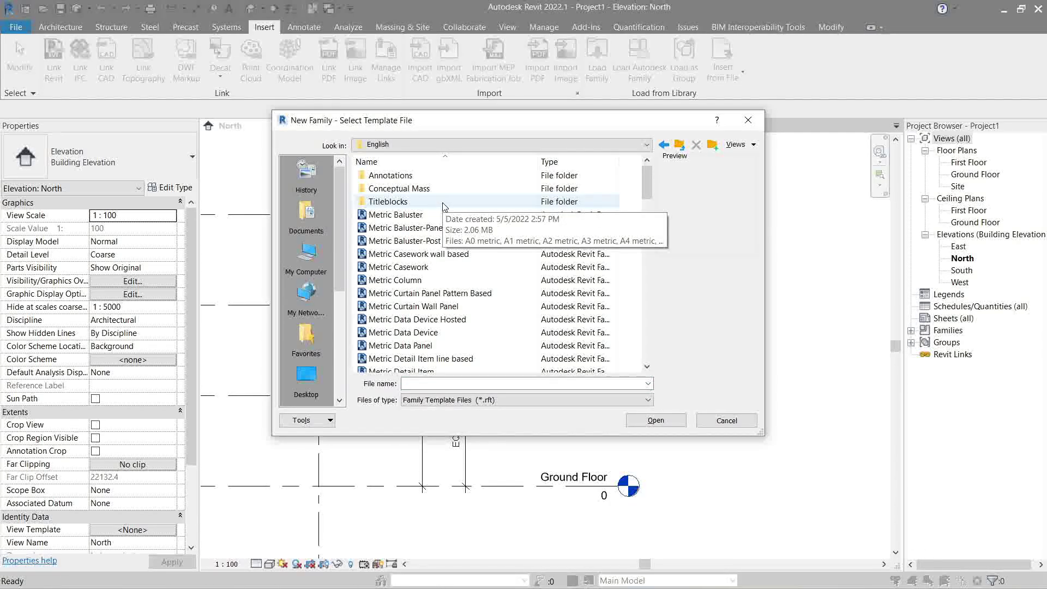
Preview the Metric Structural Column family template
{"action": "left_click_drag", "start_coordinate": [644, 189], "coordinate": [645, 339]}
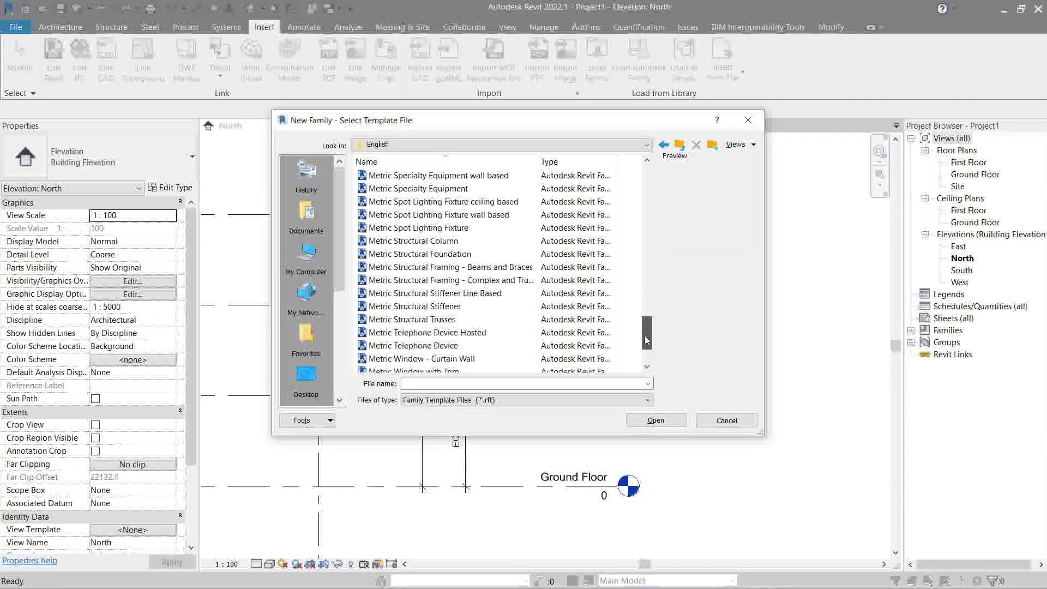
{"action": "left_click", "coordinate": [487, 245]}
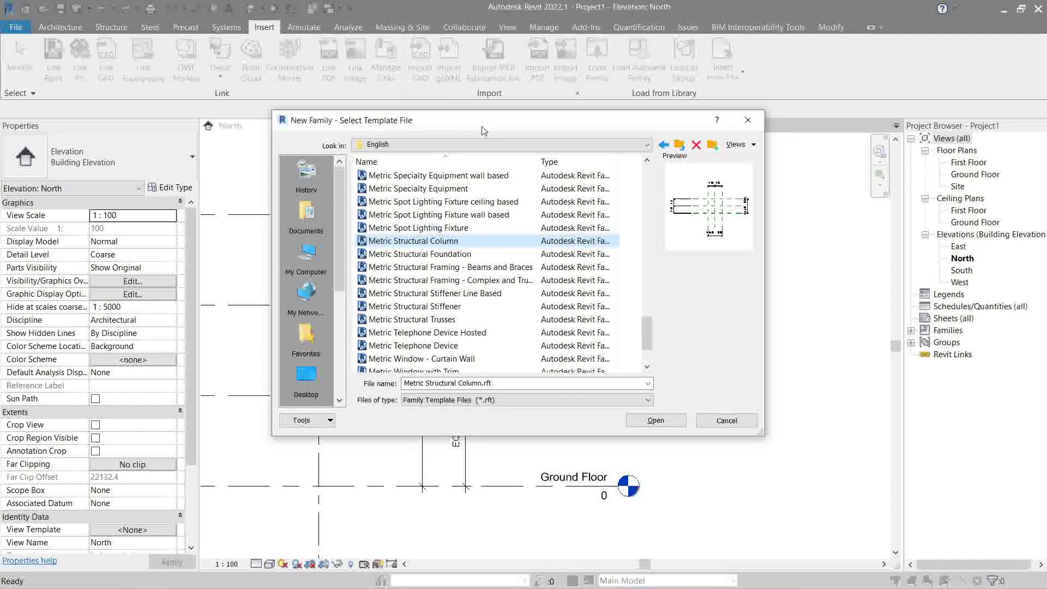
Create the new family from the Metric Generic Model template
{"action": "scroll", "coordinate": [495, 261], "scroll_direction": "up", "scroll_amount": 1}
{"action": "scroll", "coordinate": [495, 262], "scroll_direction": "up", "scroll_amount": 13}
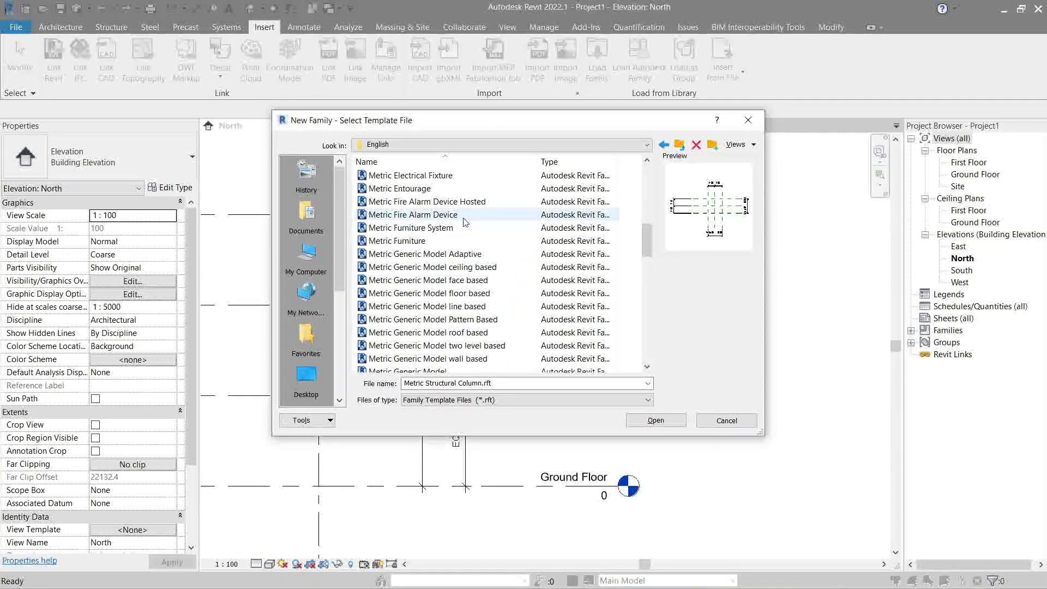
{"action": "scroll", "coordinate": [465, 225], "scroll_direction": "up", "scroll_amount": 4}
{"action": "scroll", "coordinate": [464, 225], "scroll_direction": "down", "scroll_amount": 2}
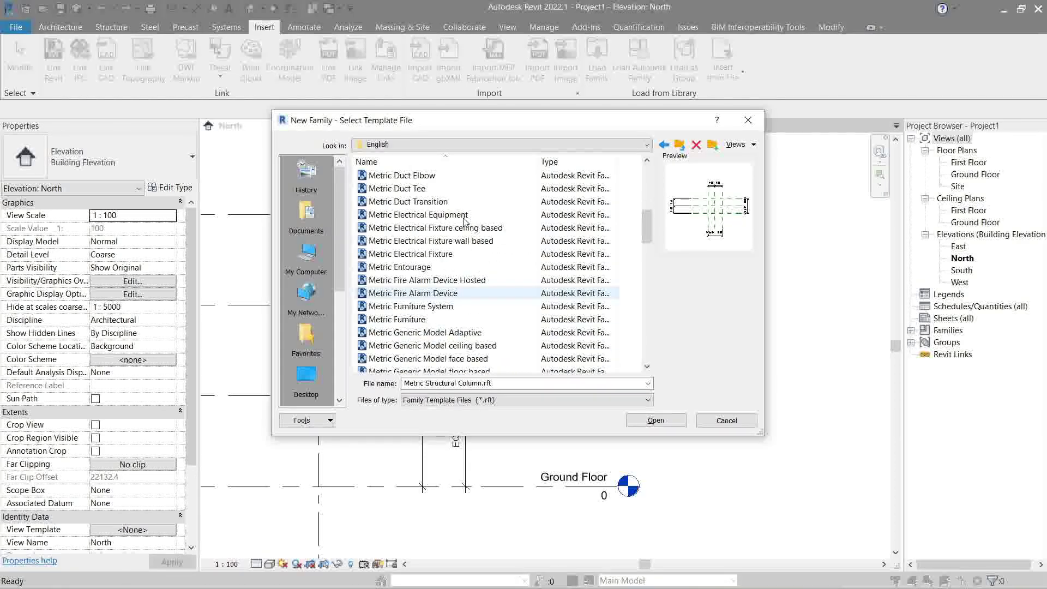
{"action": "left_click", "coordinate": [434, 332]}
{"action": "scroll", "coordinate": [435, 335], "scroll_direction": "down", "scroll_amount": 3}
{"action": "left_click", "coordinate": [434, 333]}
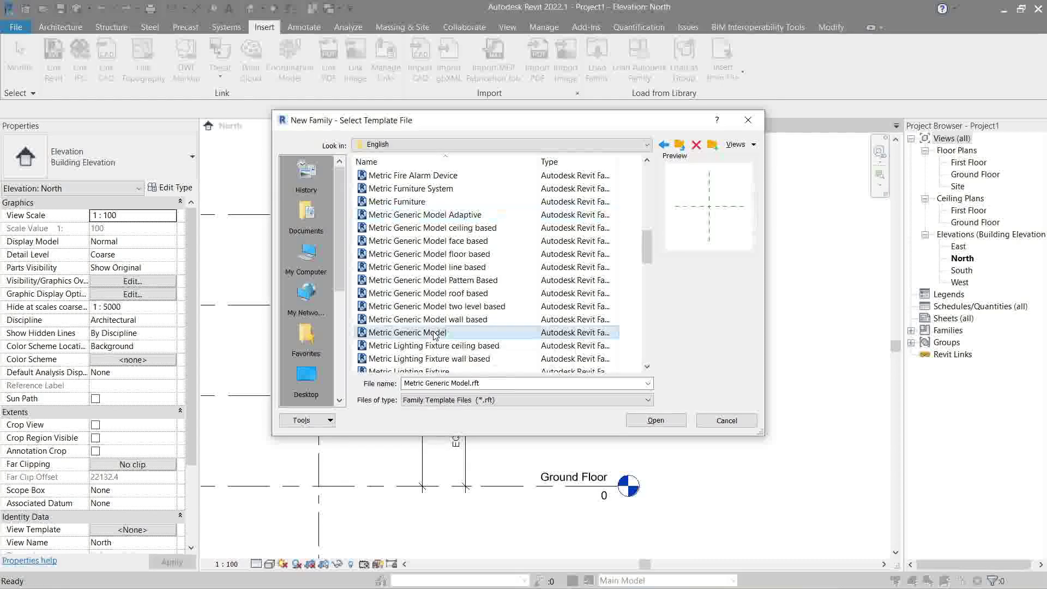
{"action": "left_click", "coordinate": [644, 423]}
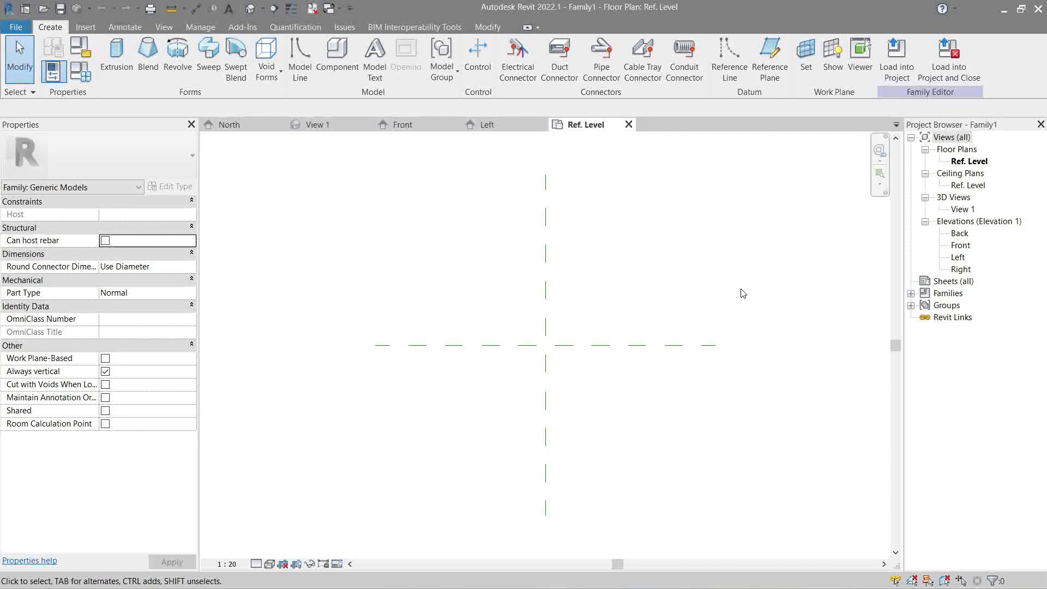
Draw three slanted reference planes to the left of the vertical center plane in the Ref. Level plan
{"action": "key", "text": "r"}
{"action": "key", "text": "p"}
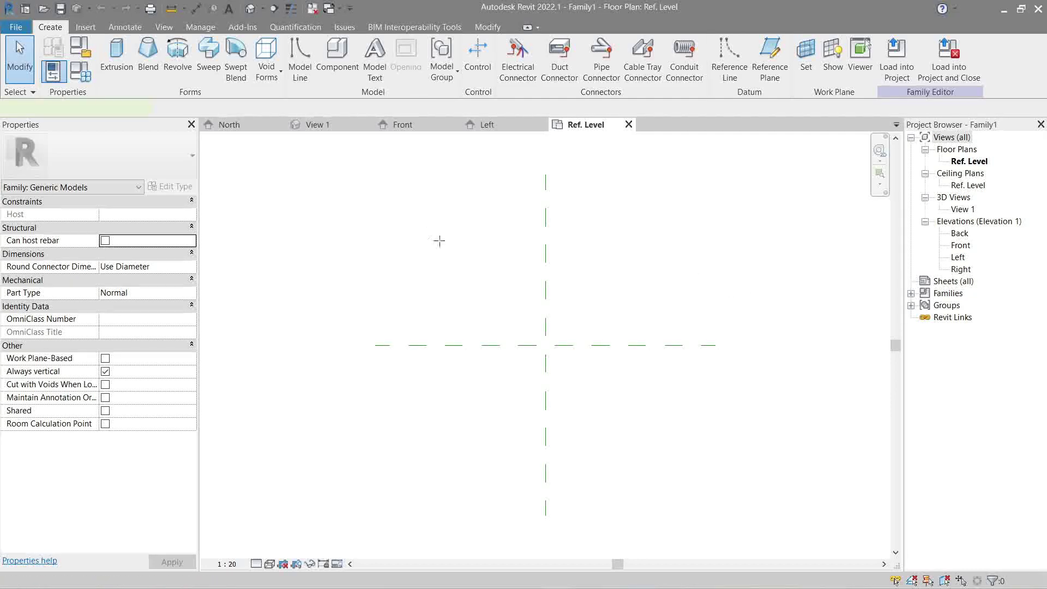
{"action": "left_click", "coordinate": [403, 216]}
{"action": "left_click", "coordinate": [448, 459]}
{"action": "left_click", "coordinate": [317, 263]}
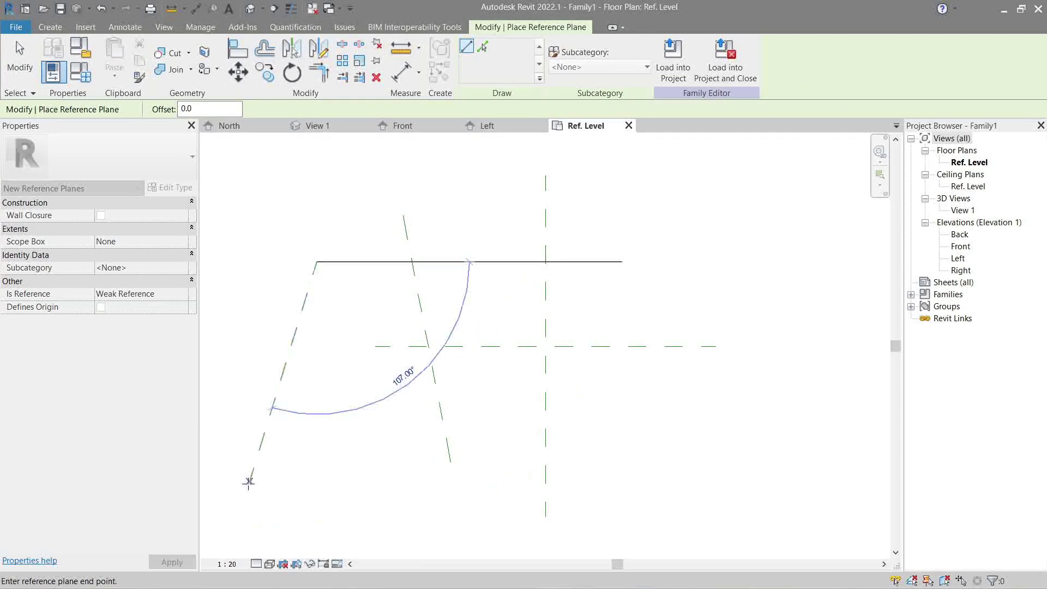
{"action": "left_click", "coordinate": [250, 482]}
{"action": "left_click", "coordinate": [460, 516]}
{"action": "left_click", "coordinate": [270, 414]}
{"action": "key", "text": "Escape"}
{"action": "key", "text": "Escape"}
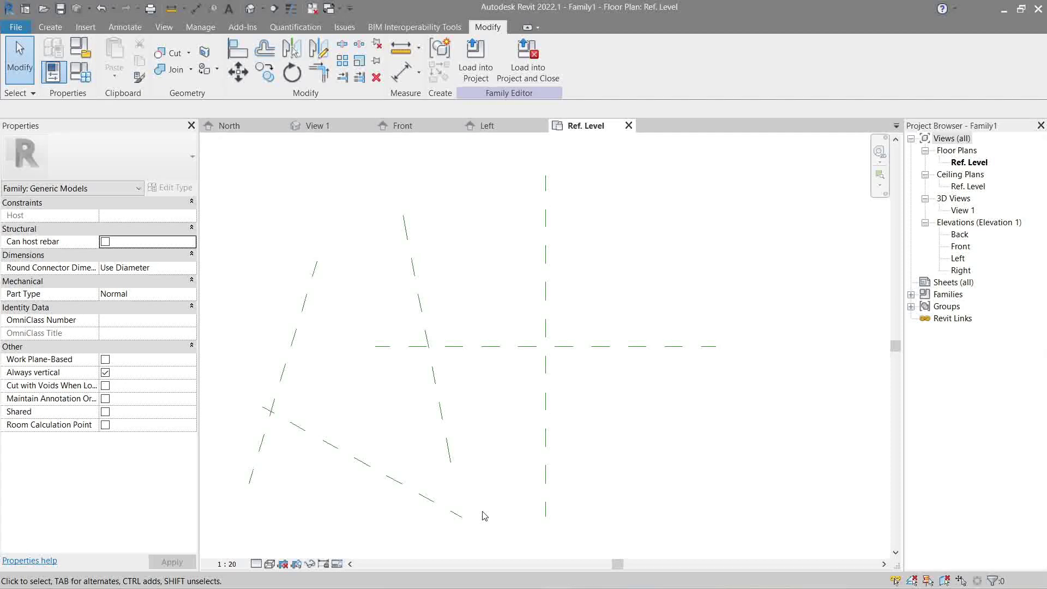
Delete the three slanted reference planes
{"action": "left_click_drag", "start_coordinate": [479, 549], "coordinate": [257, 404]}
{"action": "key", "text": "Delete"}
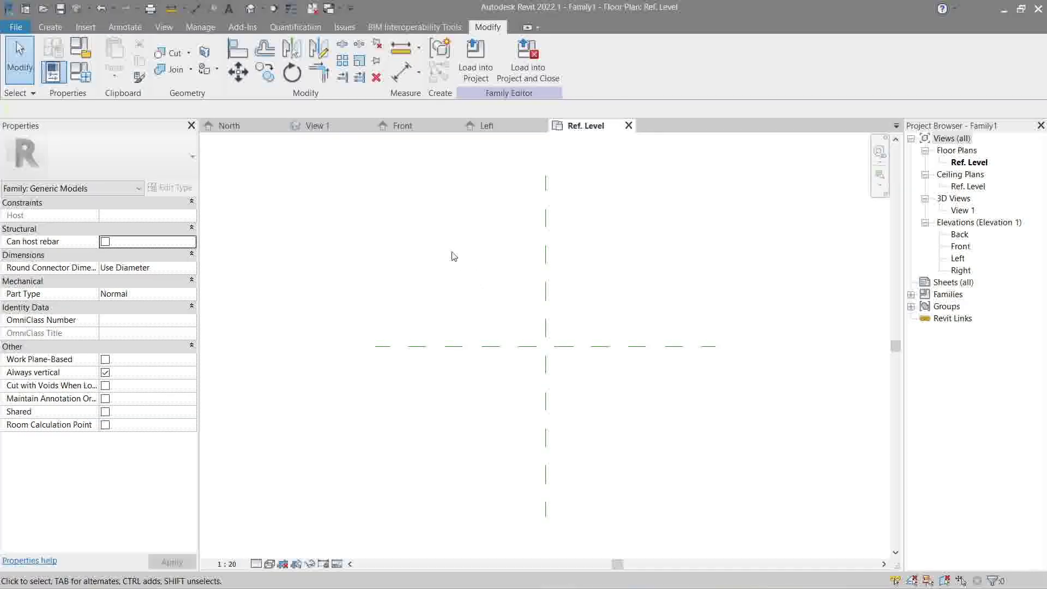
Draw two horizontal reference planes, one about 1697 mm above and one about 1263 mm below the horizontal center plane
{"action": "key", "text": "r"}
{"action": "key", "text": "p"}
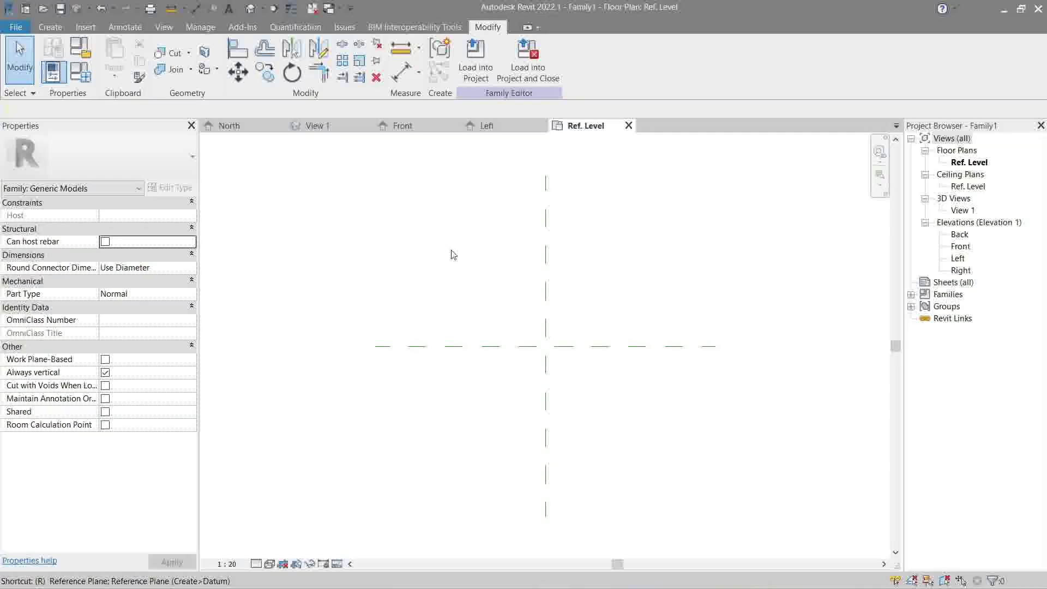
{"action": "left_click", "coordinate": [390, 202]}
{"action": "left_click", "coordinate": [755, 202]}
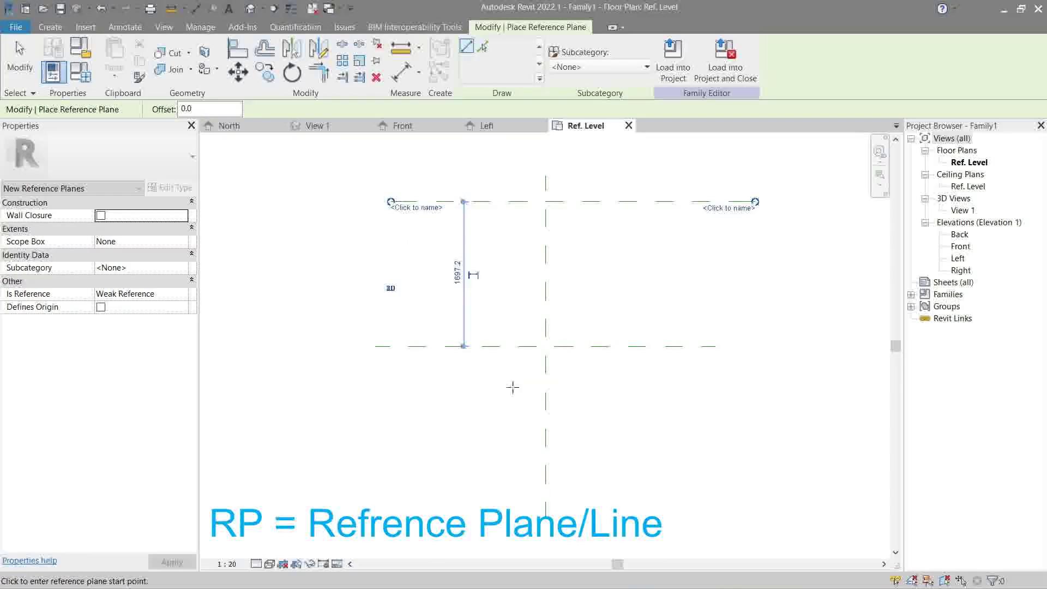
{"action": "left_click", "coordinate": [344, 454]}
{"action": "left_click", "coordinate": [785, 455]}
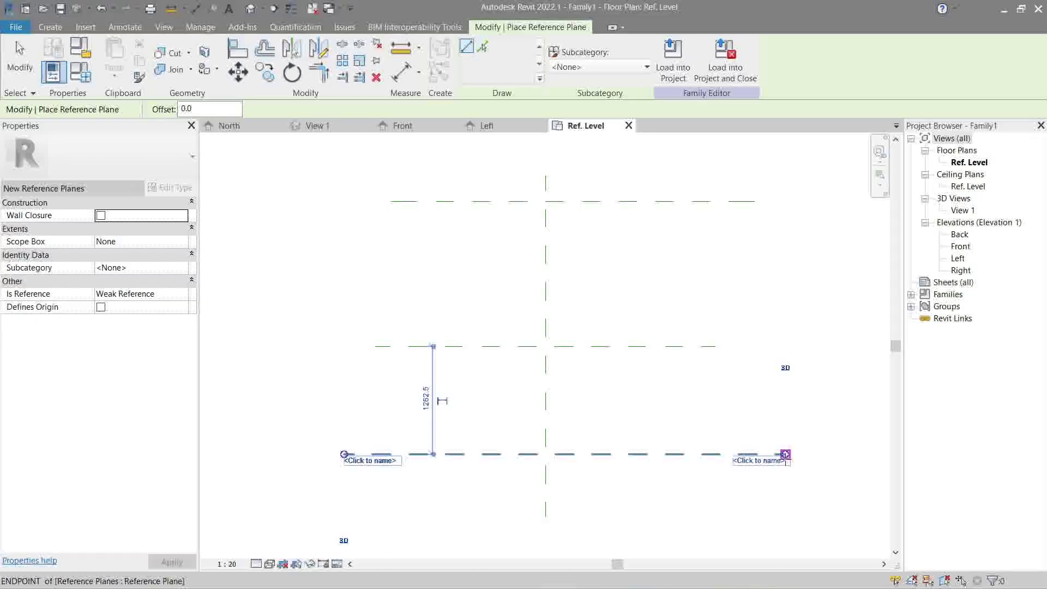
Draw two vertical reference planes, one about 1432 mm left of the vertical center plane and one on its right side
{"action": "left_click", "coordinate": [423, 165]}
{"action": "left_click", "coordinate": [423, 529]}
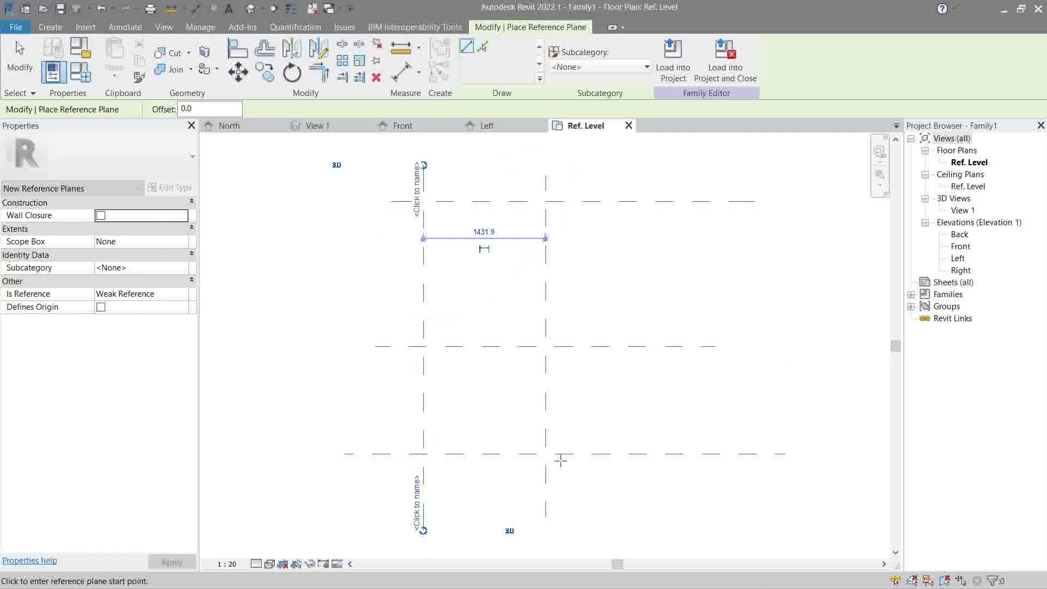
{"action": "left_click", "coordinate": [708, 176]}
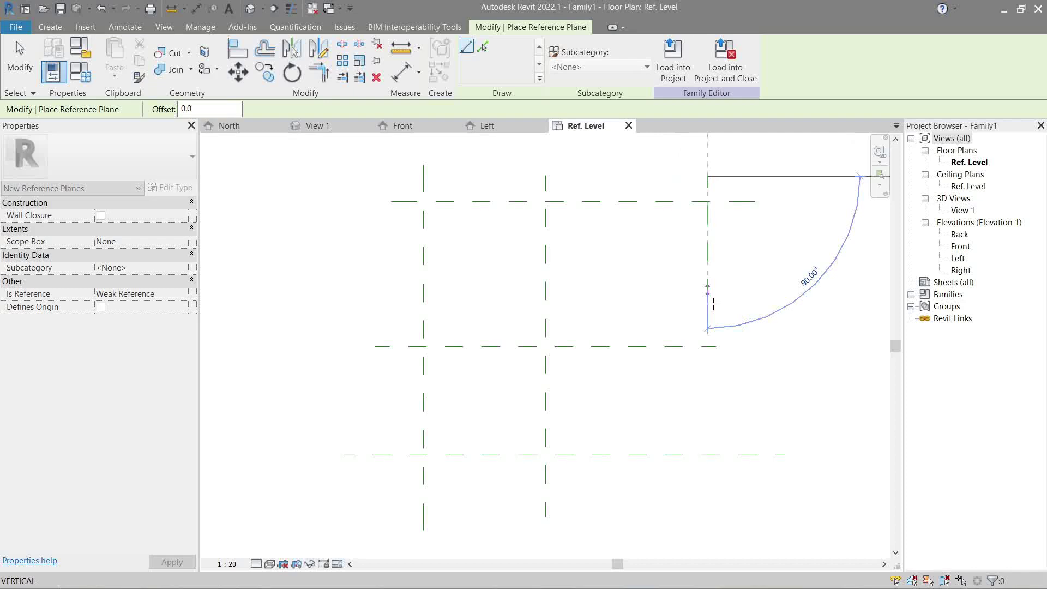
{"action": "left_click", "coordinate": [706, 514]}
{"action": "key", "text": "Escape"}
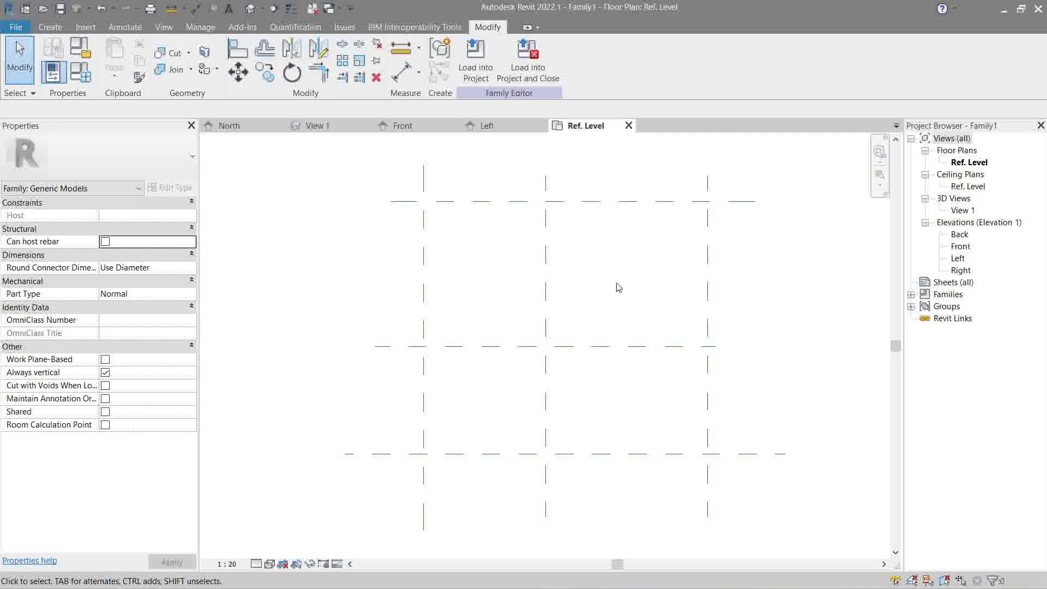
Place a continuous aligned dimension across the three vertical reference planes, between the upper and middle horizontal planes
{"action": "key", "text": "d"}
{"action": "key", "text": "i"}
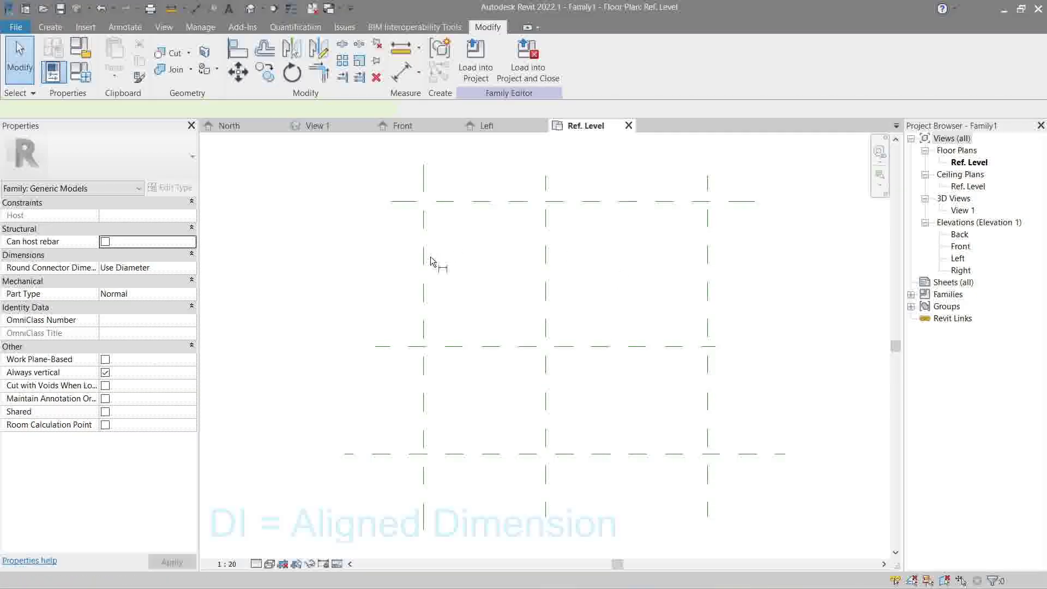
{"action": "left_click", "coordinate": [424, 266]}
{"action": "left_click", "coordinate": [545, 282]}
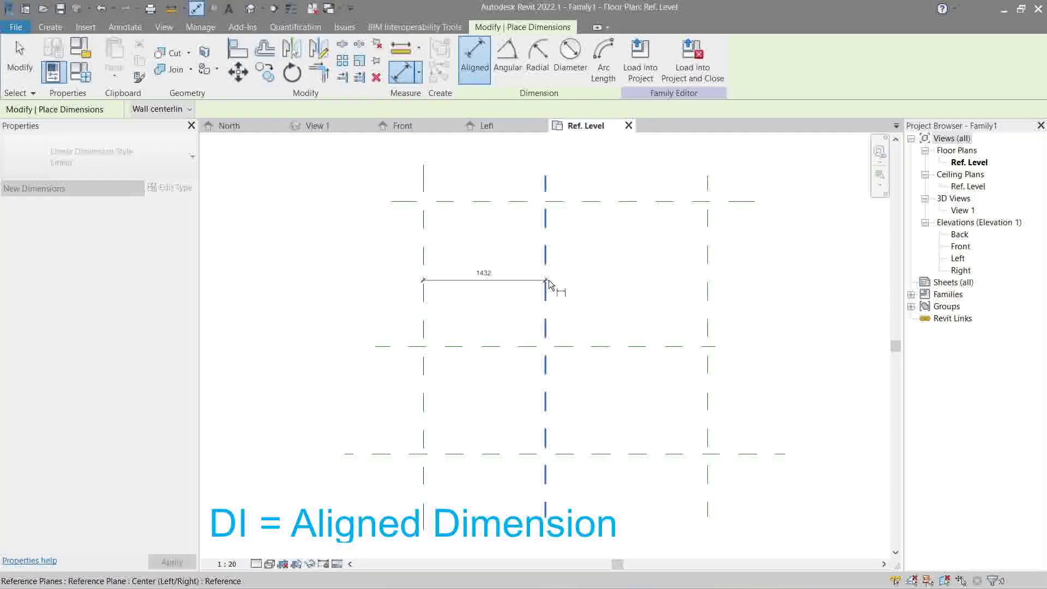
{"action": "left_click", "coordinate": [708, 290]}
{"action": "left_click", "coordinate": [625, 280]}
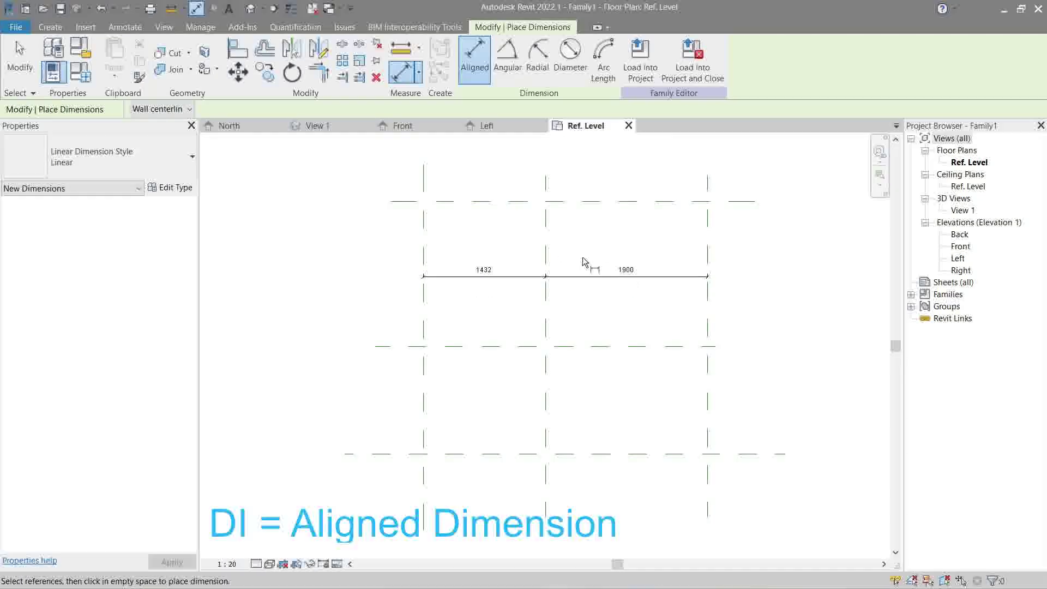
Add an overall aligned dimension between the two outer vertical reference planes, above the continuous dimension
{"action": "left_click", "coordinate": [423, 228]}
{"action": "left_click", "coordinate": [707, 261]}
{"action": "left_click", "coordinate": [592, 237]}
{"action": "key", "text": "Escape"}
{"action": "key", "text": "Escape"}
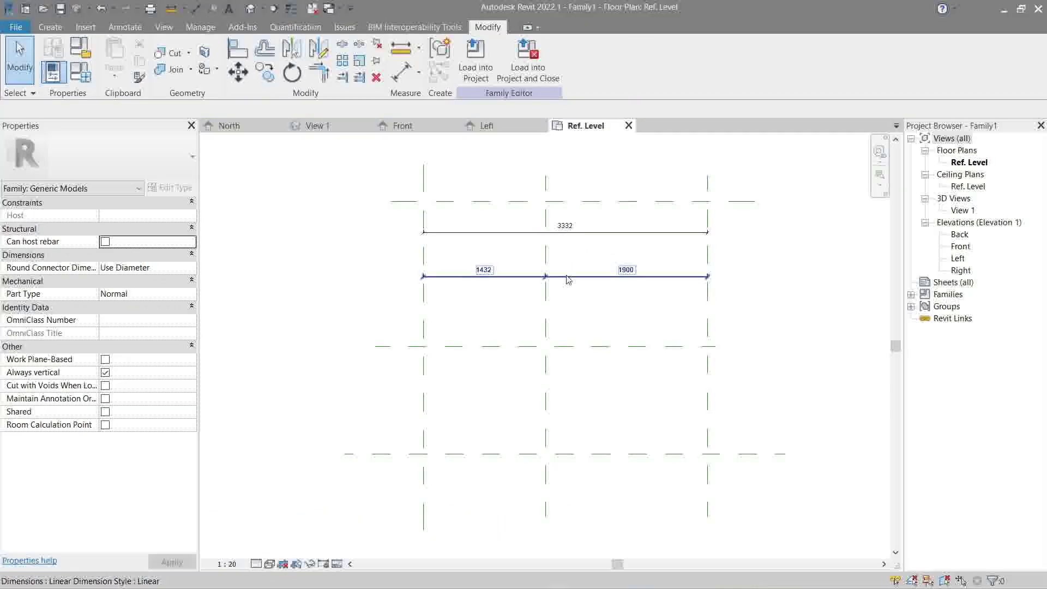
Apply the equality constraint to the continuous dimension across the three vertical reference planes
{"action": "left_click", "coordinate": [567, 278]}
{"action": "left_click", "coordinate": [567, 257]}
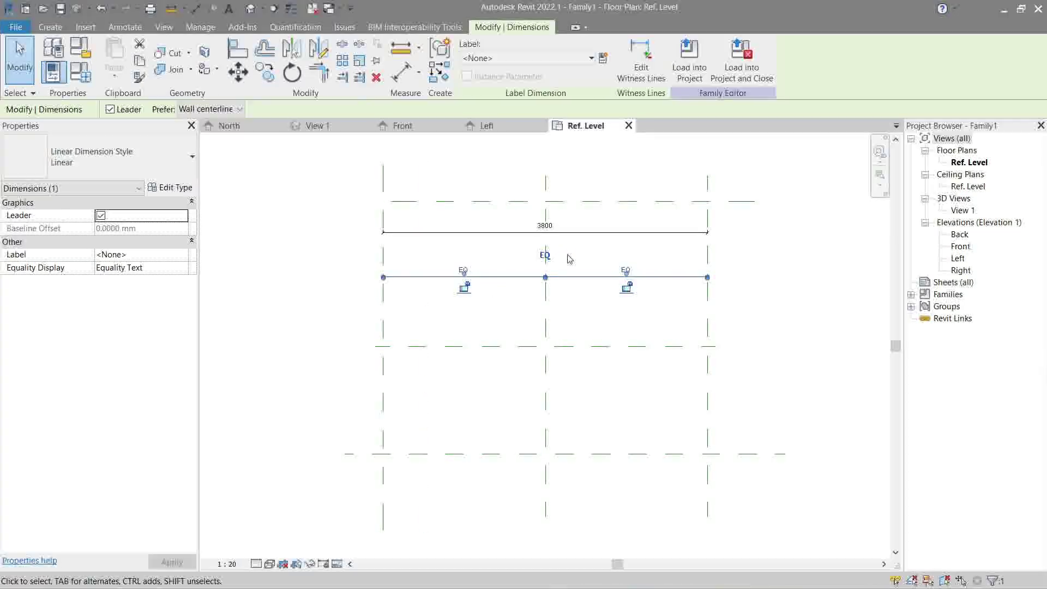
{"action": "key", "text": "Escape"}
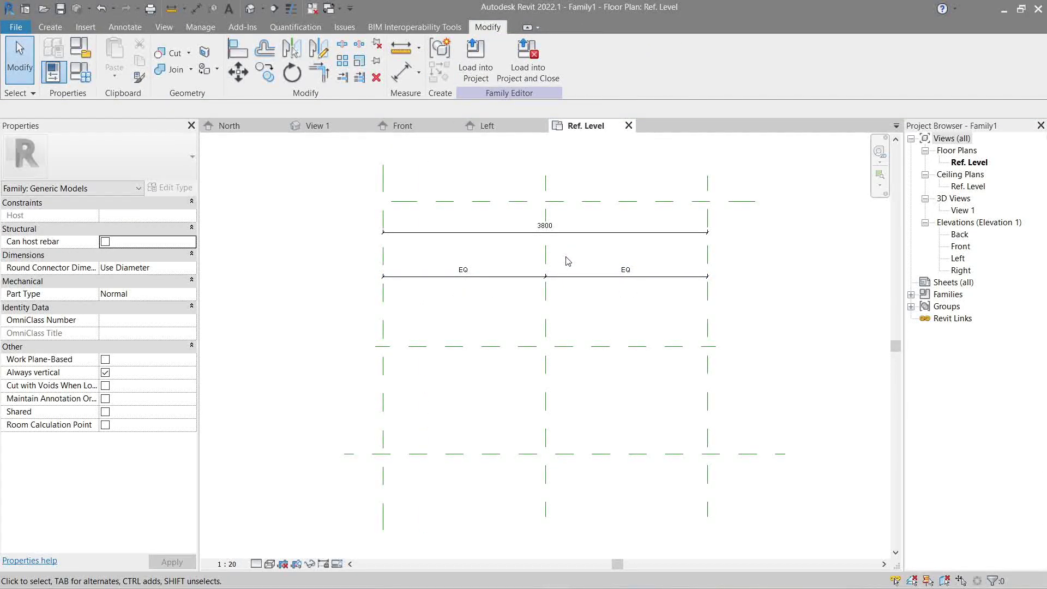
Place a continuous aligned dimension across the three horizontal reference planes, just left of the framework
{"action": "key", "text": "d"}
{"action": "key", "text": "i"}
{"action": "left_click", "coordinate": [479, 201]}
{"action": "left_click", "coordinate": [479, 345]}
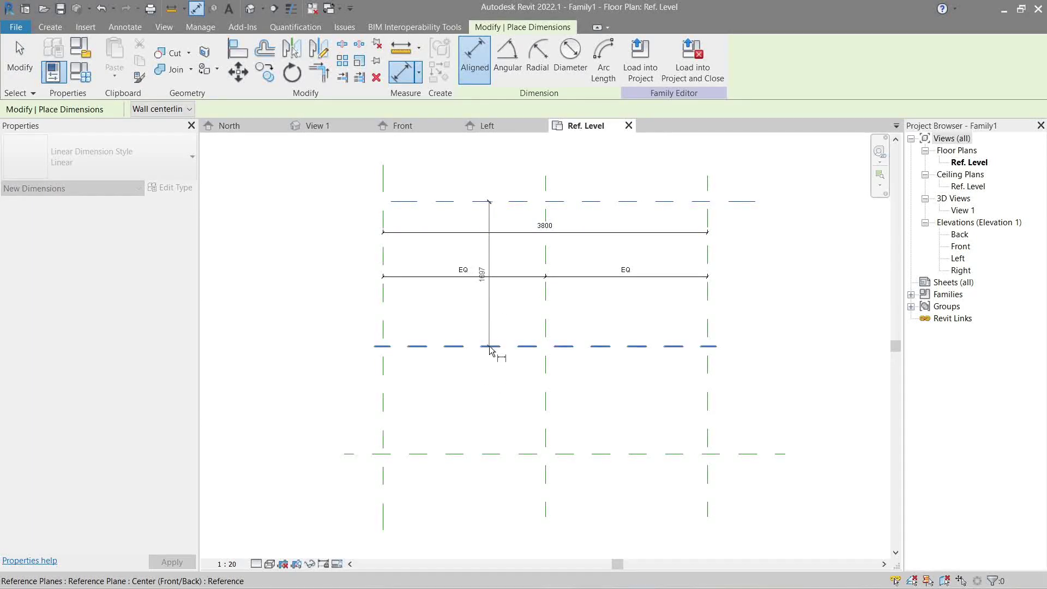
{"action": "left_click", "coordinate": [479, 453]}
{"action": "left_click", "coordinate": [356, 338]}
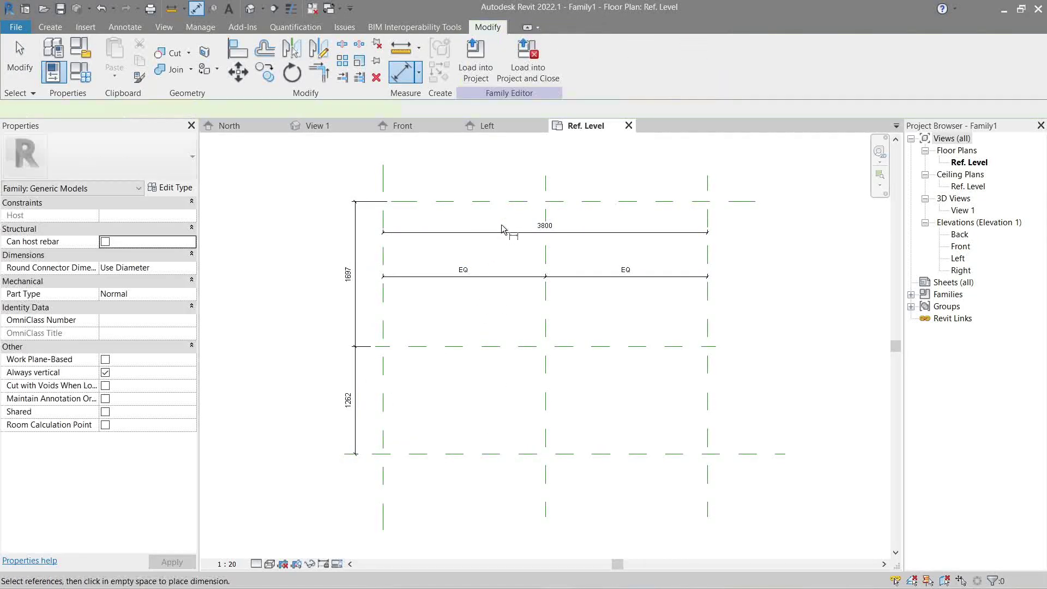
Add an overall aligned dimension between the upper and lower horizontal reference planes, outside the continuous dimension
{"action": "left_click", "coordinate": [480, 201]}
{"action": "left_click", "coordinate": [476, 454]}
{"action": "left_click", "coordinate": [299, 349]}
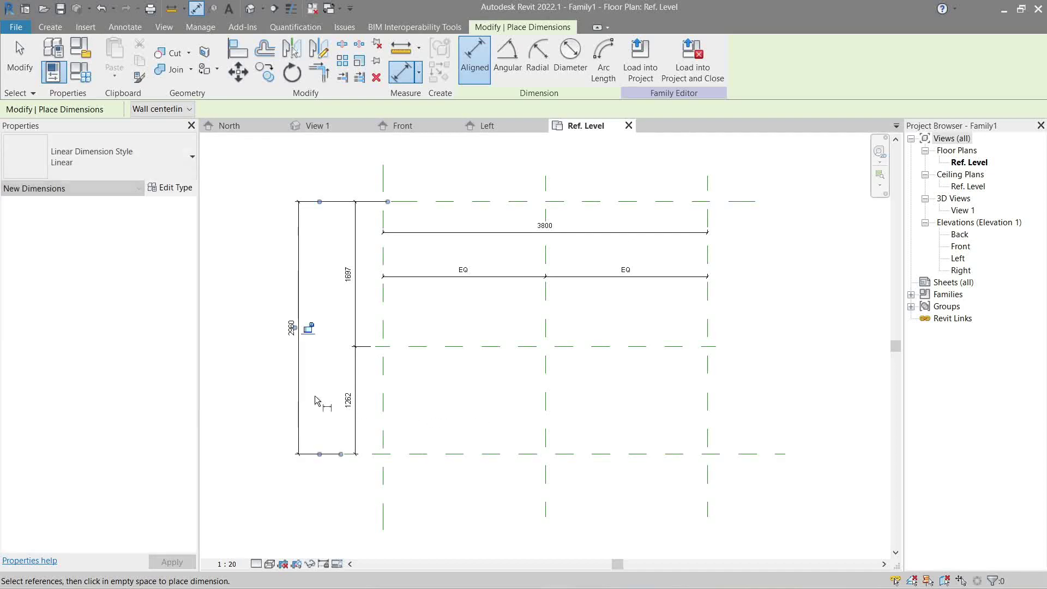
{"action": "key", "text": "Escape"}
Apply the equality constraint to the continuous dimension across the three horizontal reference planes
{"action": "left_click", "coordinate": [356, 319]}
{"action": "left_click", "coordinate": [372, 329]}
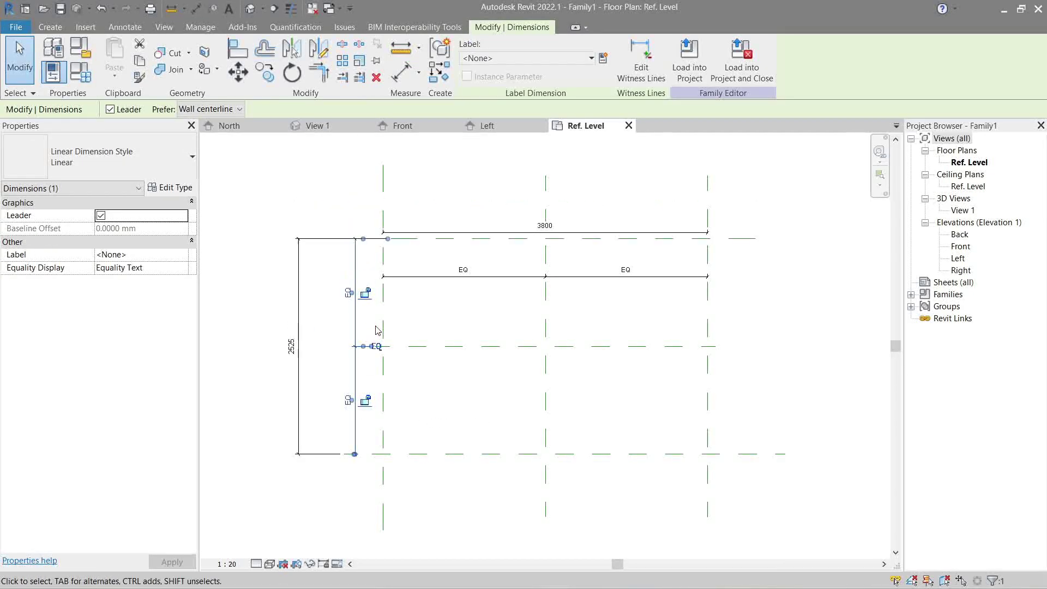
{"action": "left_click", "coordinate": [461, 393]}
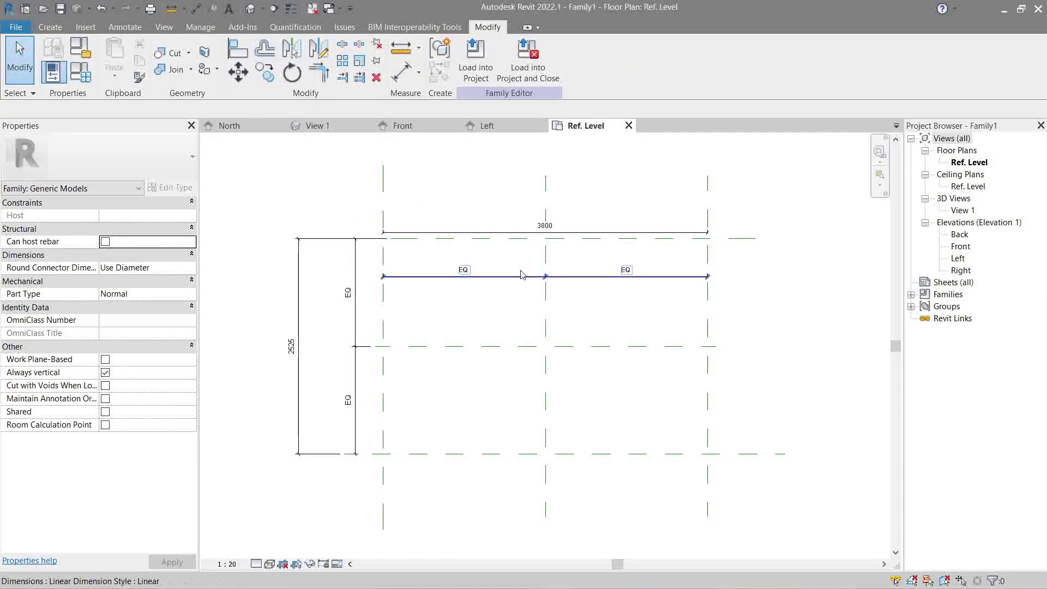
Move the overall width dimension and the equality dimension below it to above the upper horizontal reference plane
{"action": "left_click", "coordinate": [534, 237]}
{"action": "left_click_drag", "start_coordinate": [535, 236], "coordinate": [540, 184]}
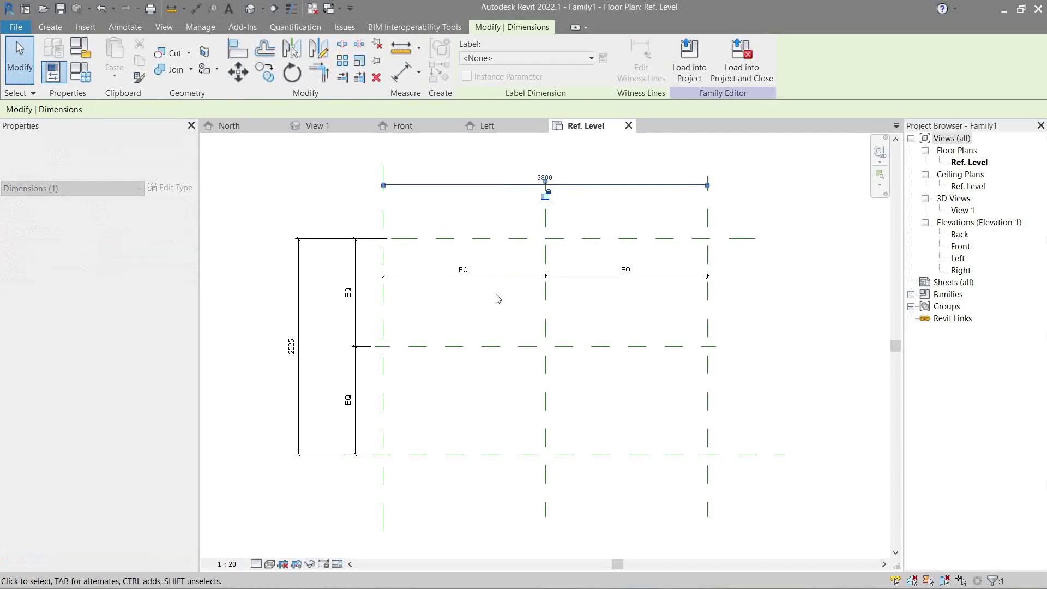
{"action": "left_click", "coordinate": [503, 277]}
{"action": "left_click_drag", "start_coordinate": [509, 281], "coordinate": [509, 214]}
{"action": "left_click", "coordinate": [611, 266]}
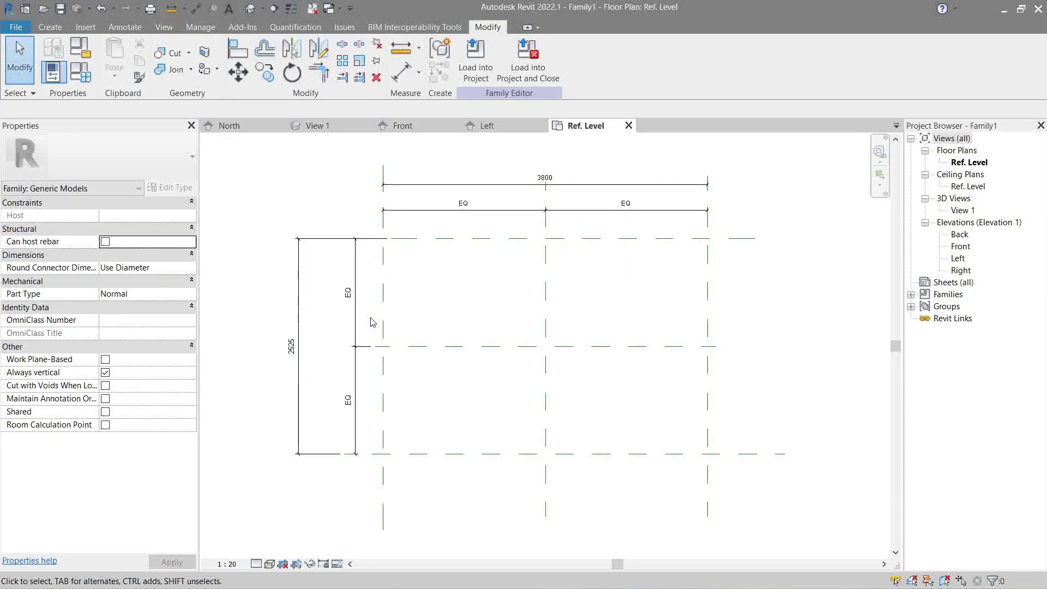
Extend the upper end of the right vertical reference plane beyond the overall width dimension
{"action": "left_click", "coordinate": [709, 233]}
{"action": "left_click_drag", "start_coordinate": [707, 176], "coordinate": [708, 155]}
{"action": "left_click", "coordinate": [663, 235]}
Label the overall horizontal dimension with a new family type parameter named Width, grouped under Dimensions
{"action": "scroll", "coordinate": [655, 251], "scroll_direction": "down", "scroll_amount": 2}
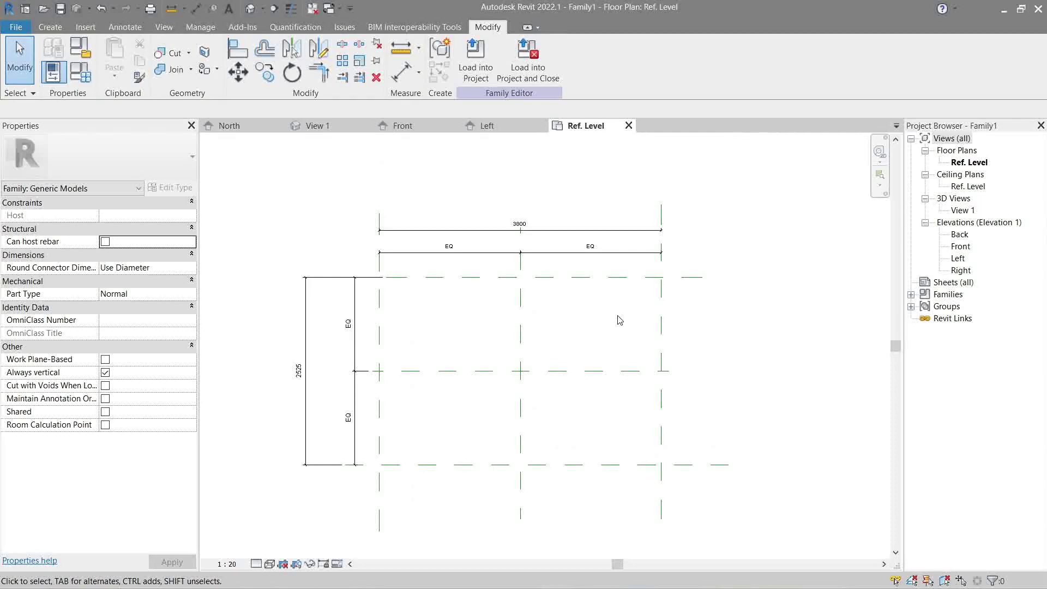
{"action": "scroll", "coordinate": [616, 316], "scroll_direction": "up", "scroll_amount": 1}
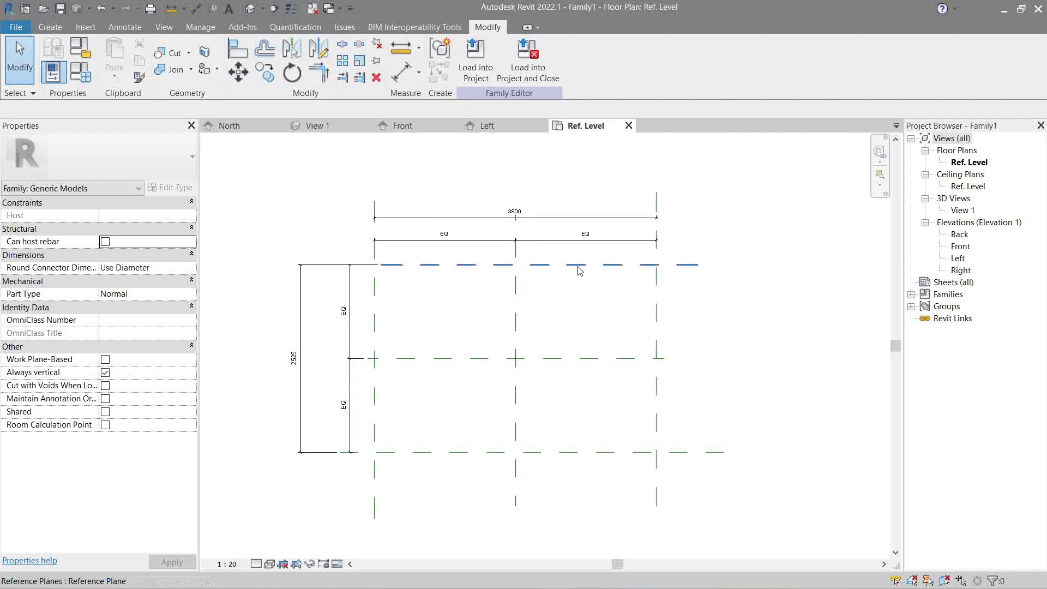
{"action": "left_click", "coordinate": [579, 220]}
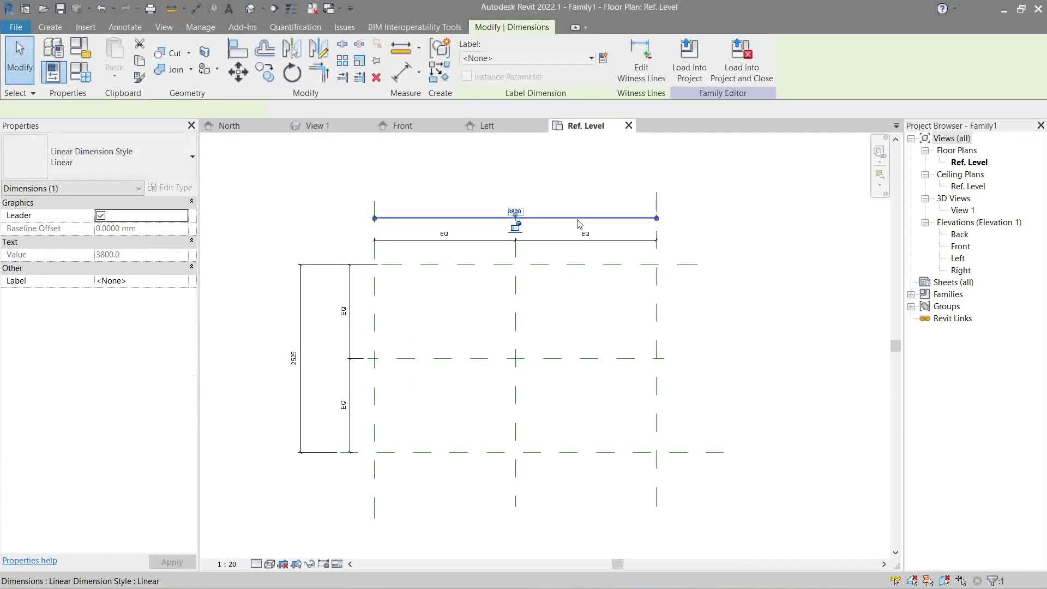
{"action": "left_click", "coordinate": [603, 63]}
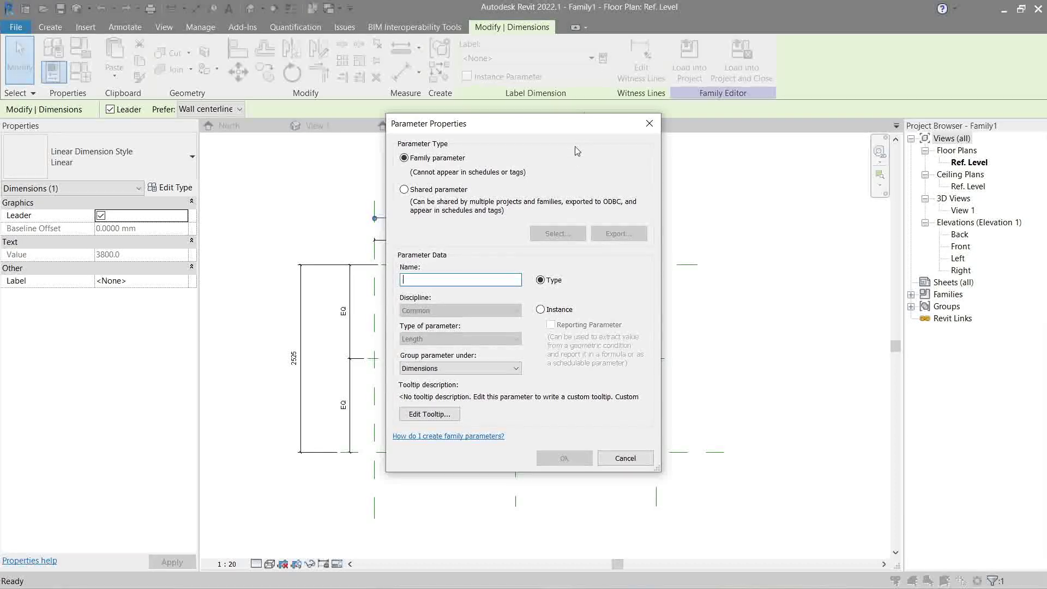
{"action": "left_click_drag", "start_coordinate": [525, 131], "coordinate": [227, 175]}
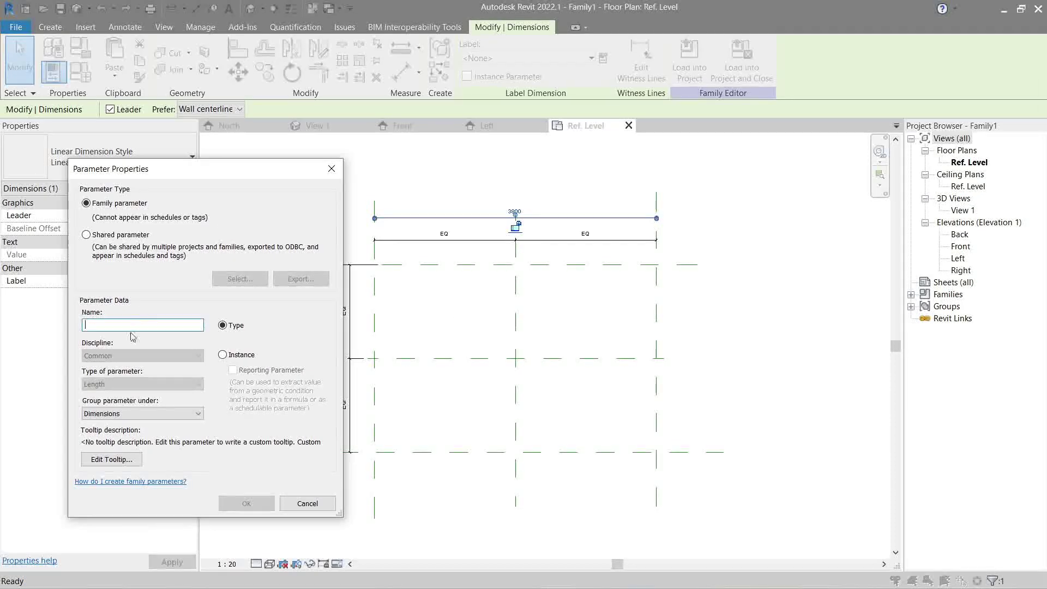
{"action": "type", "text": "Width"}
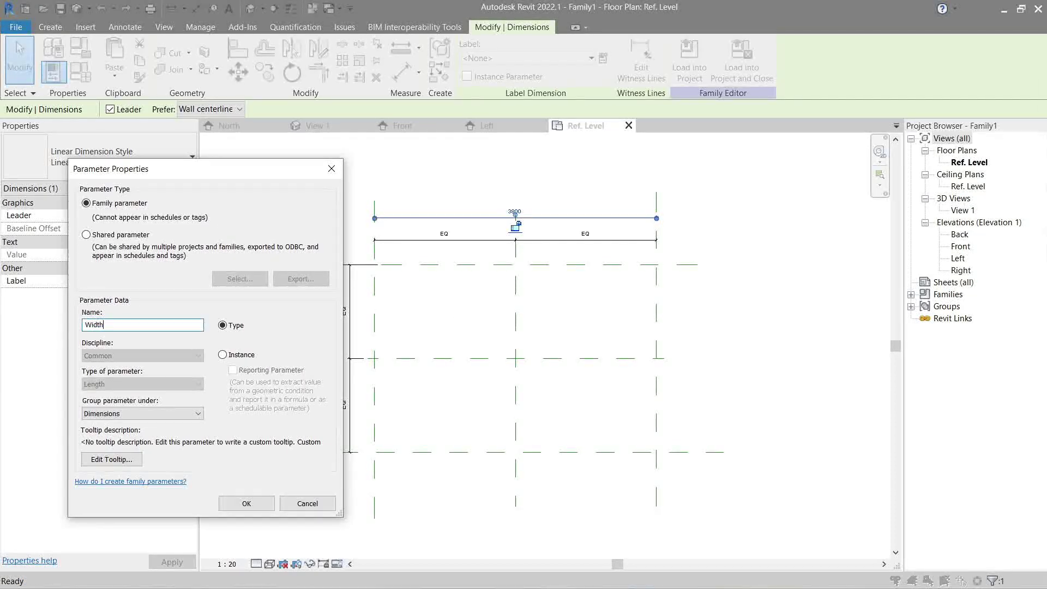
{"action": "left_click", "coordinate": [222, 354]}
{"action": "left_click", "coordinate": [223, 325]}
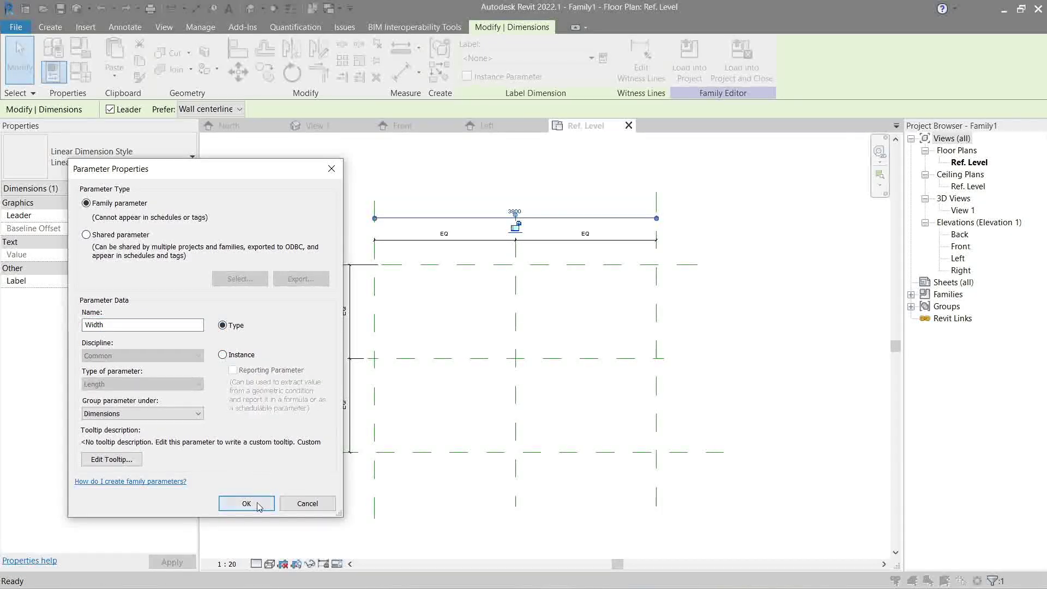
{"action": "left_click", "coordinate": [246, 503]}
{"action": "left_click", "coordinate": [264, 322]}
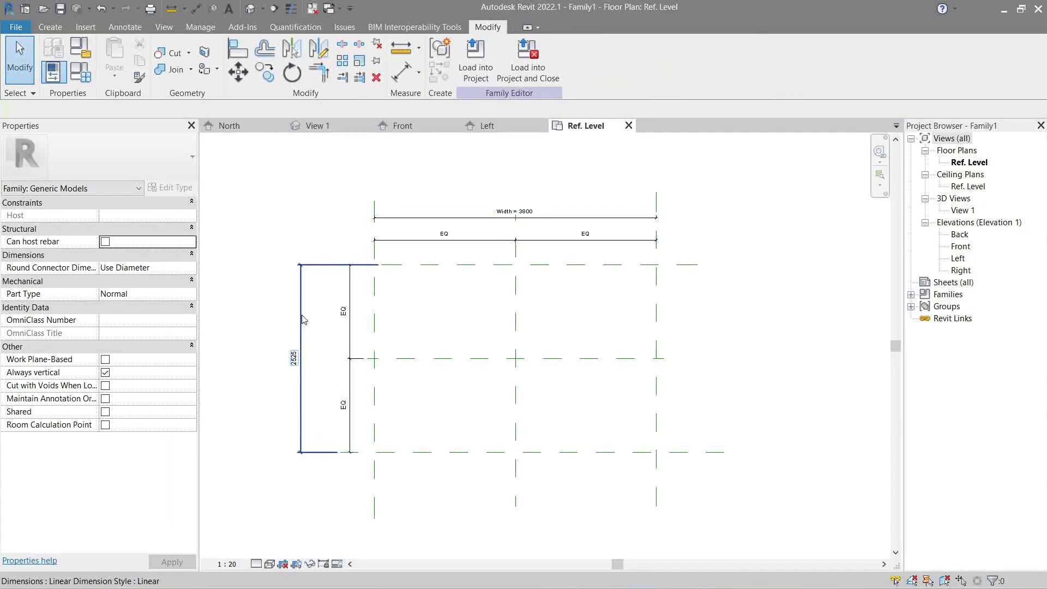
Label the overall vertical dimension with a new family type parameter named Length, grouped under Dimensions
{"action": "left_click", "coordinate": [301, 358]}
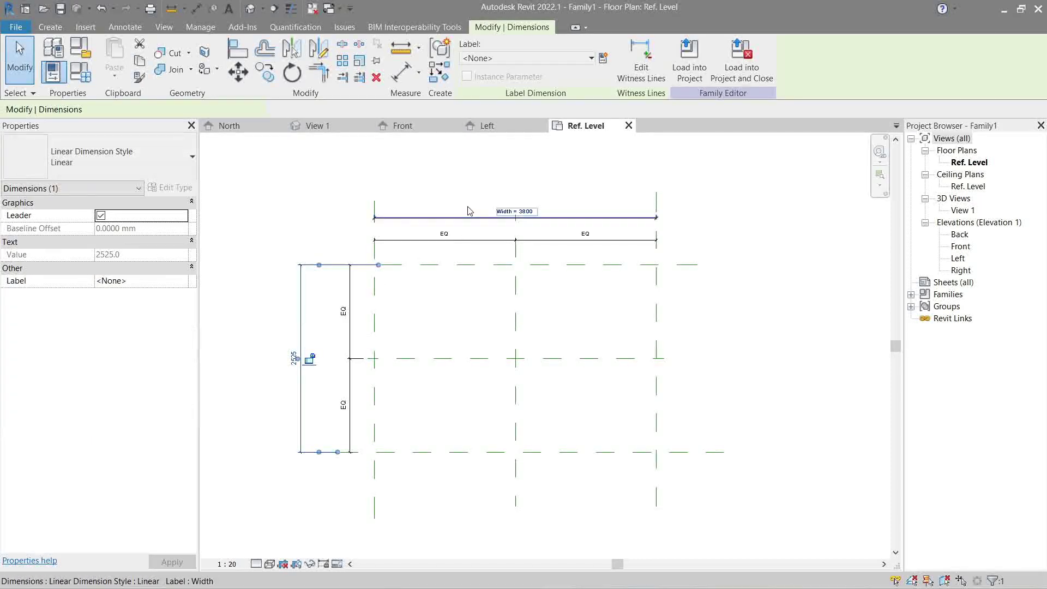
{"action": "left_click", "coordinate": [604, 58]}
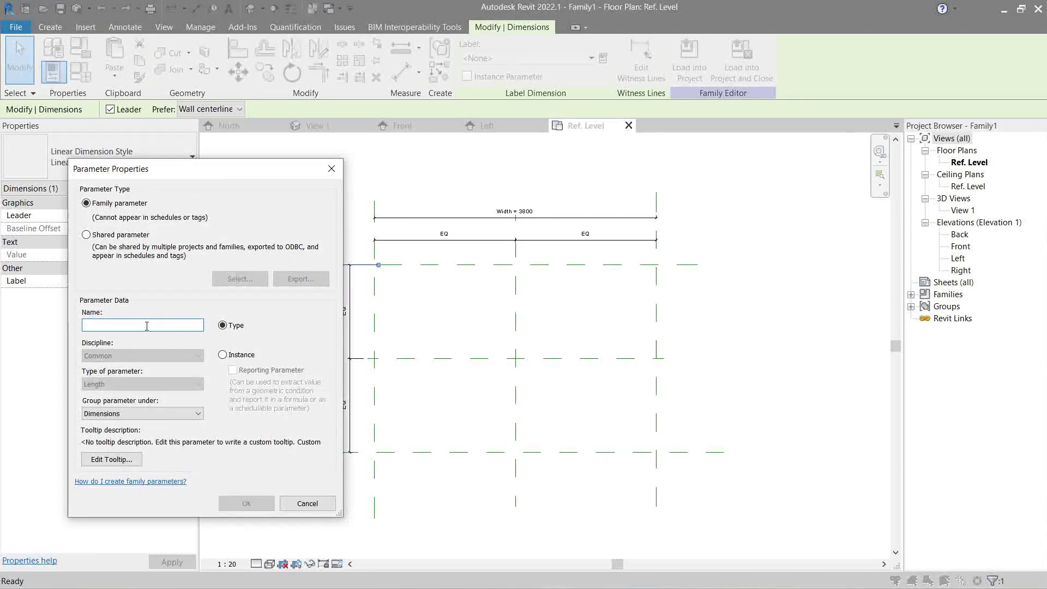
{"action": "type", "text": "Length"}
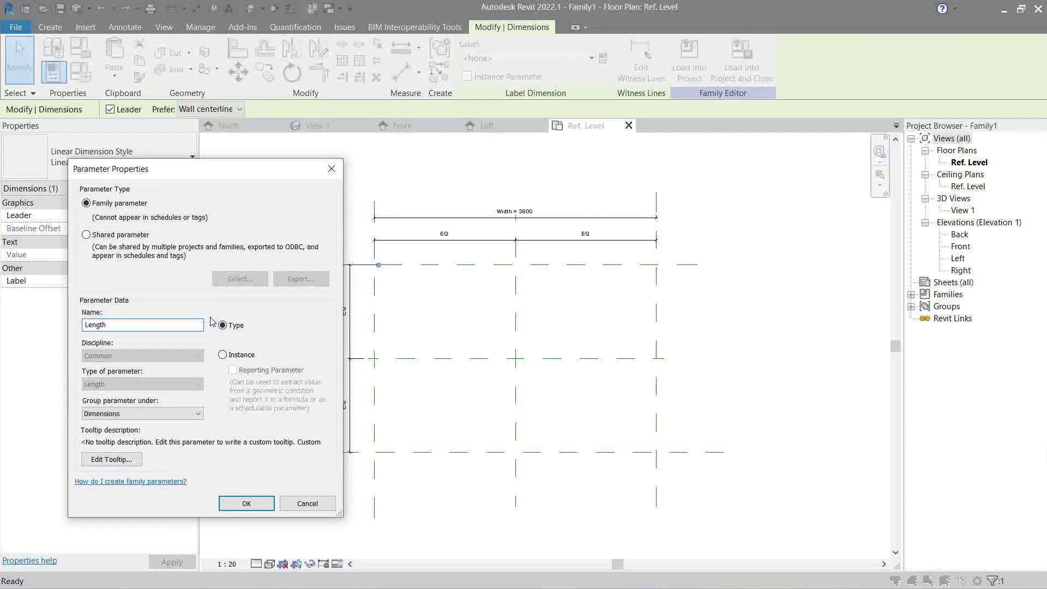
{"action": "left_click", "coordinate": [246, 503]}
{"action": "left_click", "coordinate": [448, 416]}
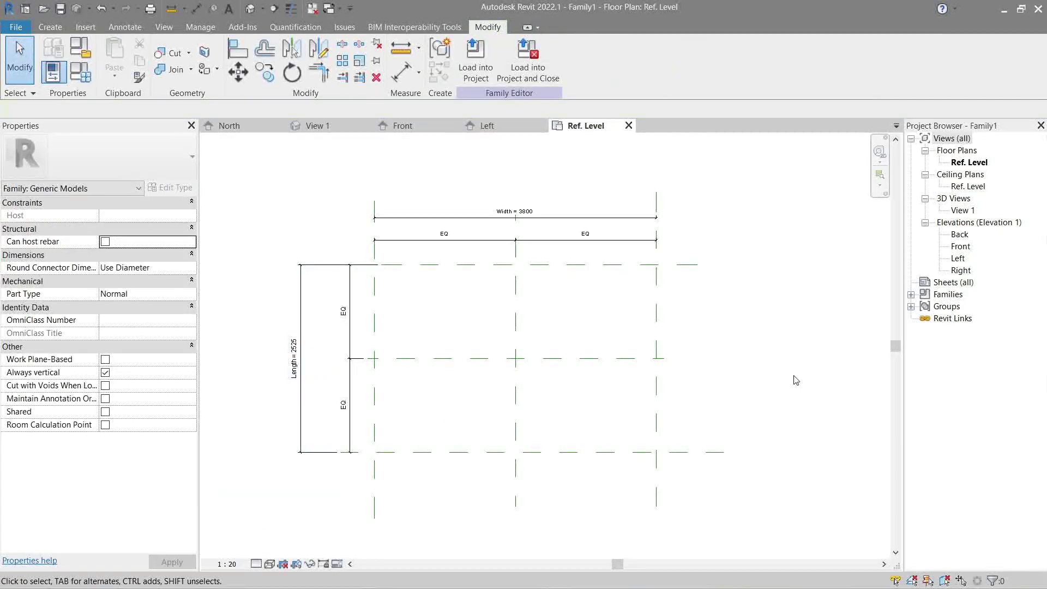
Examine the family versus shared and type versus instance parameter options for the Width dimension without creating a parameter
{"action": "left_click", "coordinate": [516, 220]}
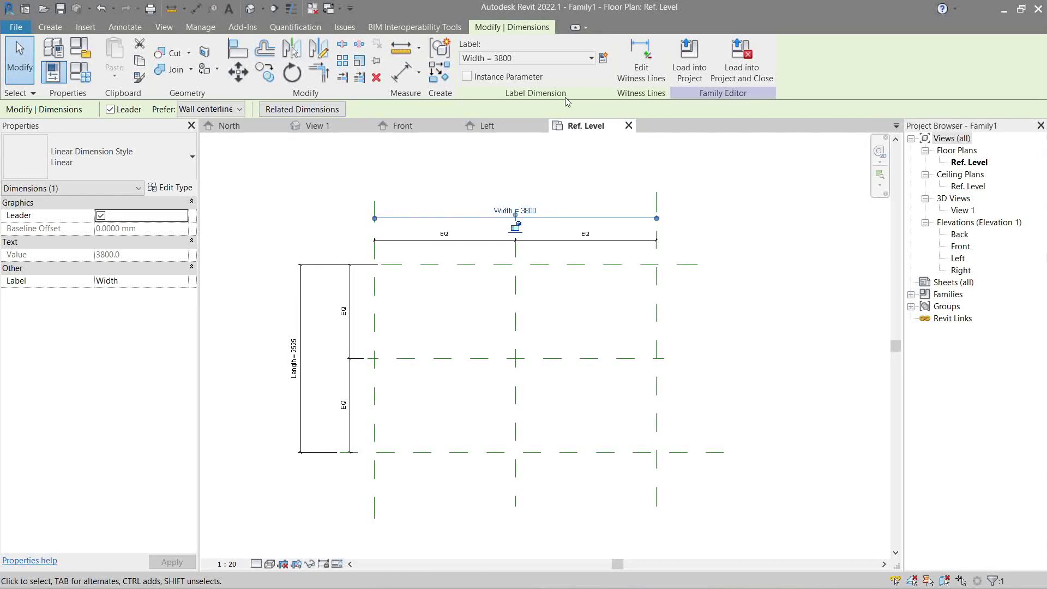
{"action": "left_click", "coordinate": [599, 66]}
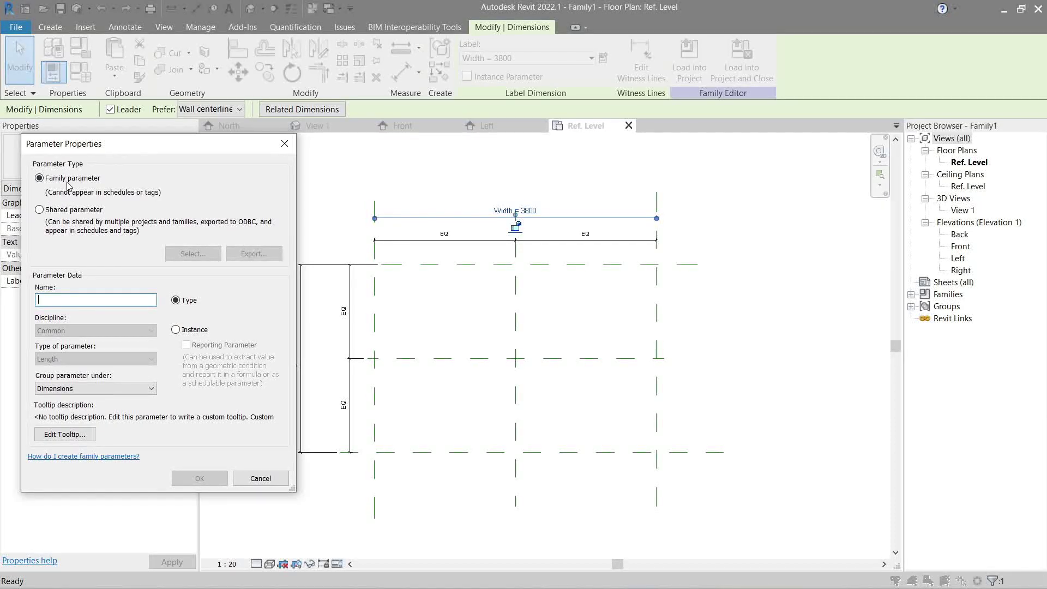
{"action": "left_click", "coordinate": [75, 210]}
{"action": "left_click", "coordinate": [79, 181]}
{"action": "left_click", "coordinate": [76, 210]}
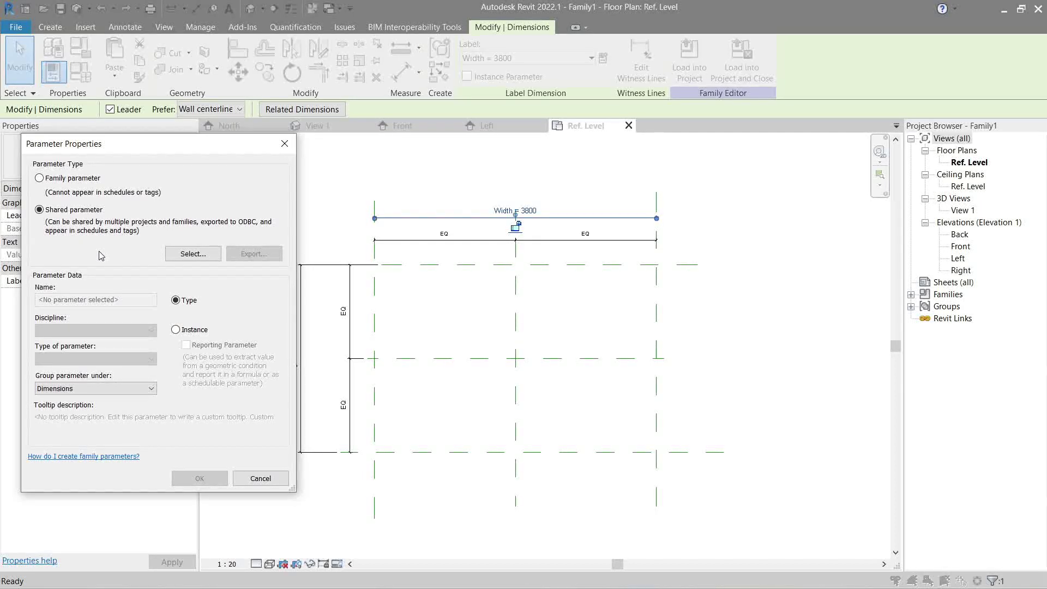
{"action": "left_click", "coordinate": [78, 179]}
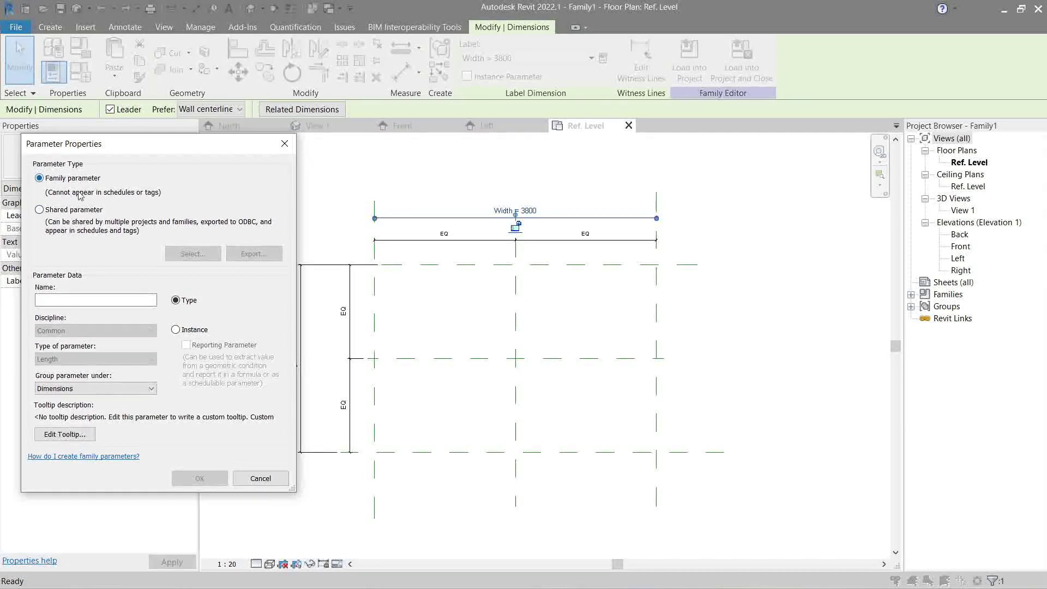
{"action": "left_click", "coordinate": [78, 213]}
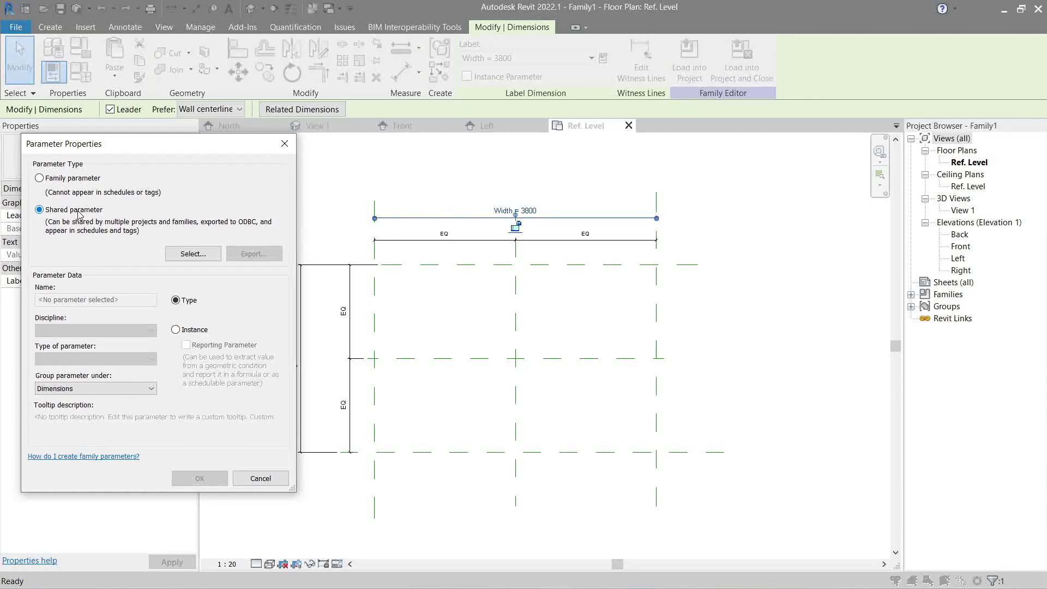
{"action": "left_click", "coordinate": [75, 180]}
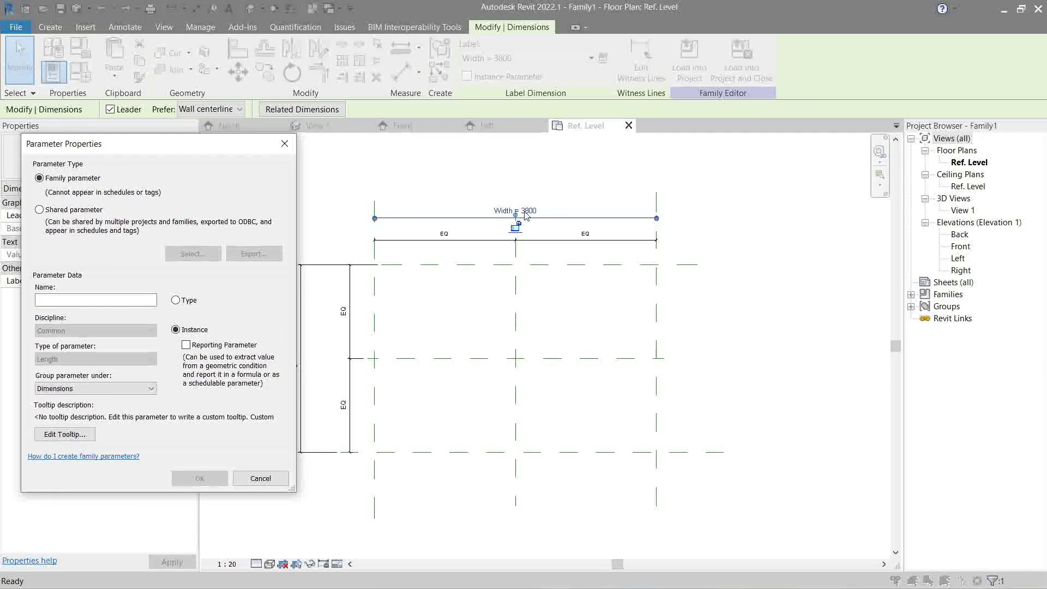
{"action": "left_click", "coordinate": [261, 479]}
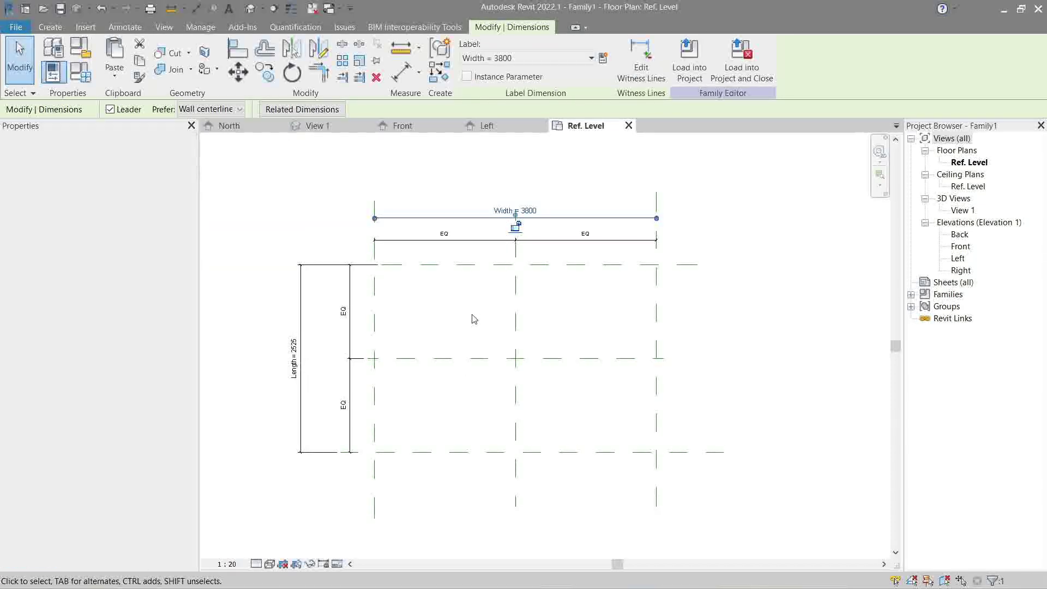
{"action": "left_click", "coordinate": [474, 319]}
Start a new extrusion and sketch a rectangular boundary around the centre planes, inside the four outer reference planes
{"action": "middle_click_drag", "start_coordinate": [674, 301], "coordinate": [682, 290]}
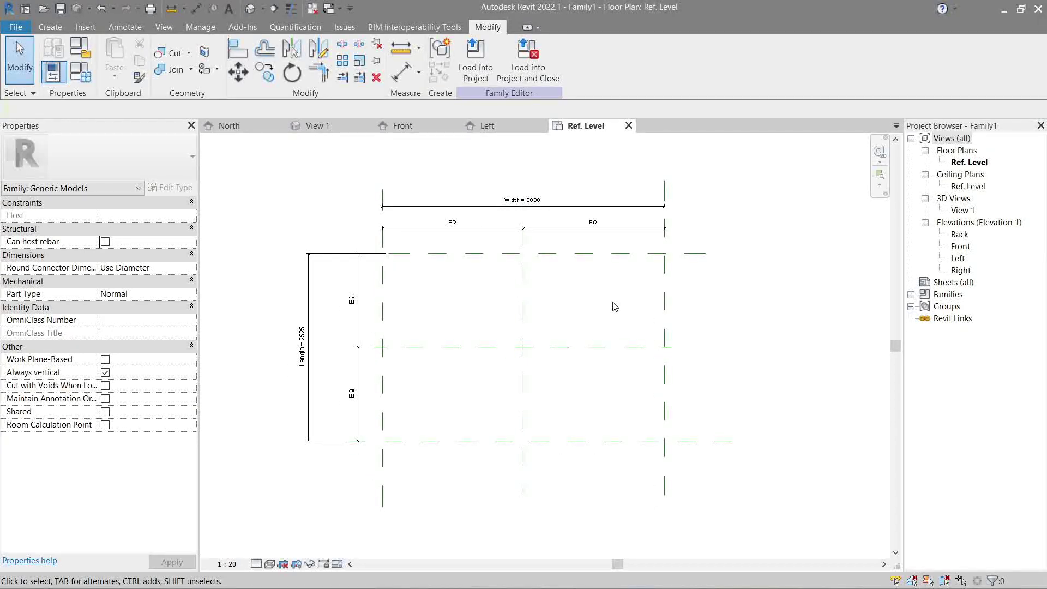
{"action": "left_click", "coordinate": [58, 27]}
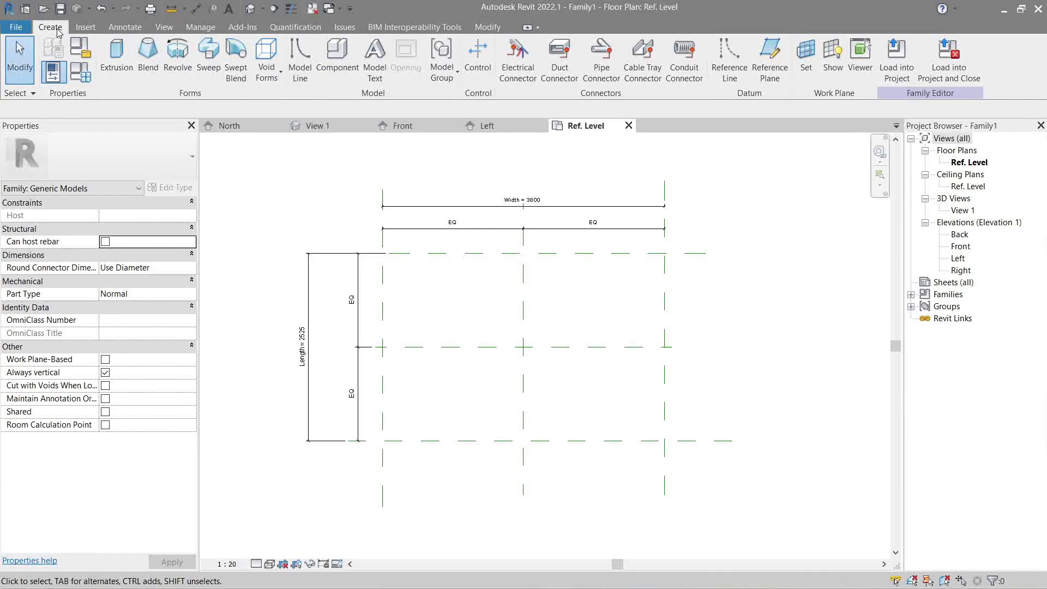
{"action": "left_click", "coordinate": [117, 57]}
{"action": "left_click", "coordinate": [512, 45]}
{"action": "left_click", "coordinate": [420, 274]}
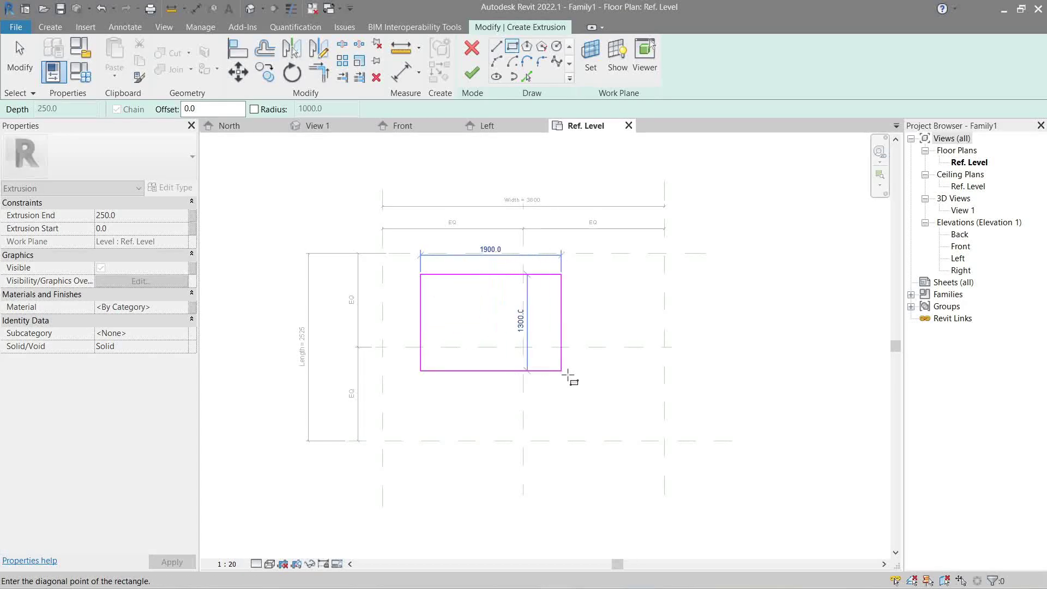
{"action": "left_click", "coordinate": [627, 407]}
{"action": "key", "text": "Escape"}
{"action": "key", "text": "Escape"}
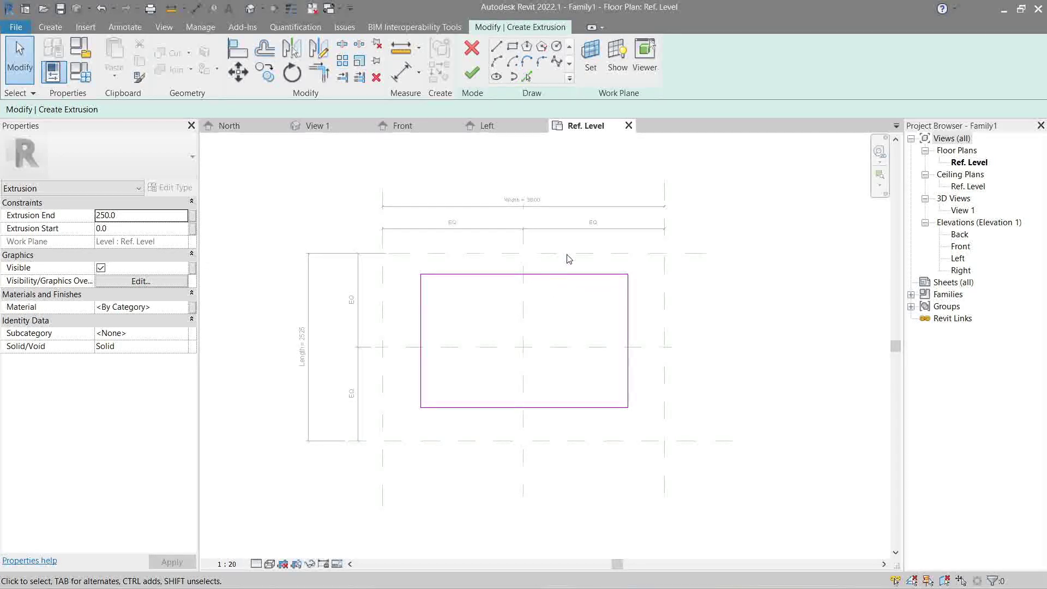
Align the upper edge of the extrusion rectangle with the upper reference plane and lock the alignment
{"action": "key", "text": "a"}
{"action": "key", "text": "l"}
{"action": "left_click", "coordinate": [619, 254]}
{"action": "left_click", "coordinate": [615, 274]}
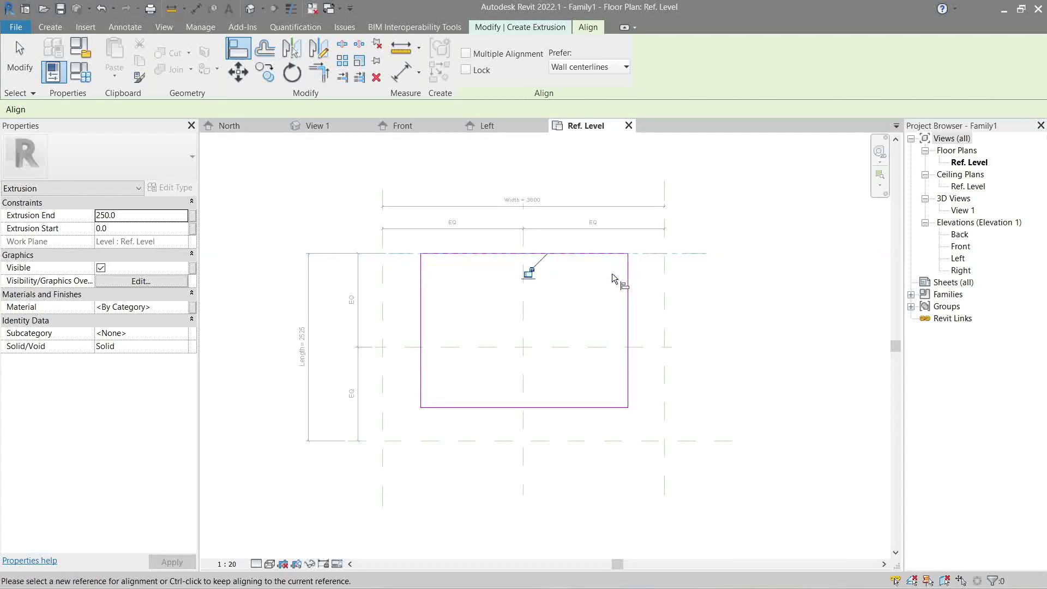
{"action": "left_click", "coordinate": [528, 273]}
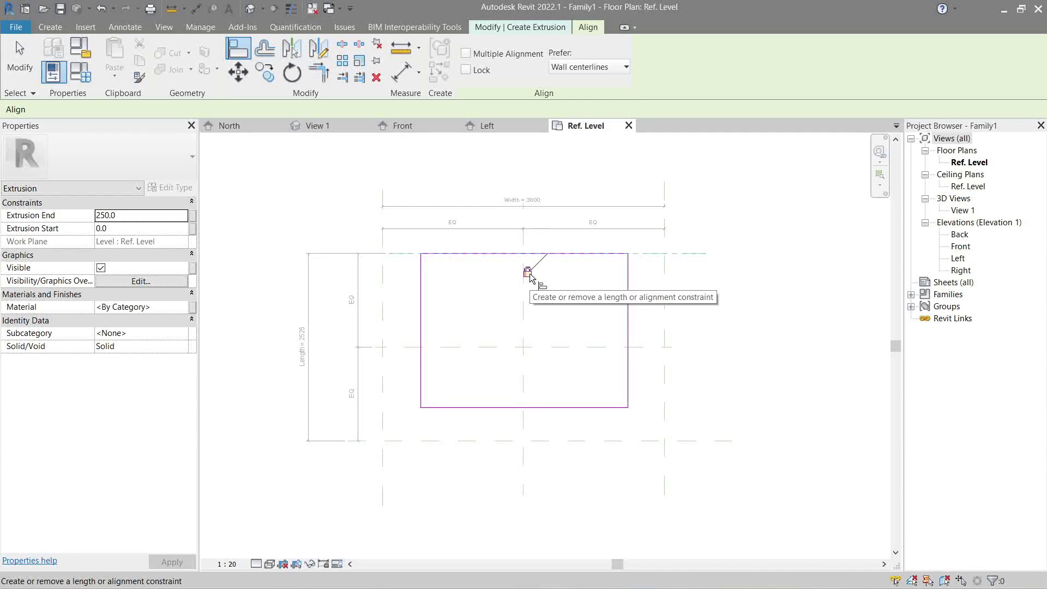
{"action": "key", "text": "Escape"}
Align the right, lower and left edges of the extrusion rectangle with their nearest outer reference planes
{"action": "key", "text": "a"}
{"action": "key", "text": "l"}
{"action": "left_click", "coordinate": [664, 298]}
{"action": "left_click", "coordinate": [628, 302]}
{"action": "left_click", "coordinate": [609, 442]}
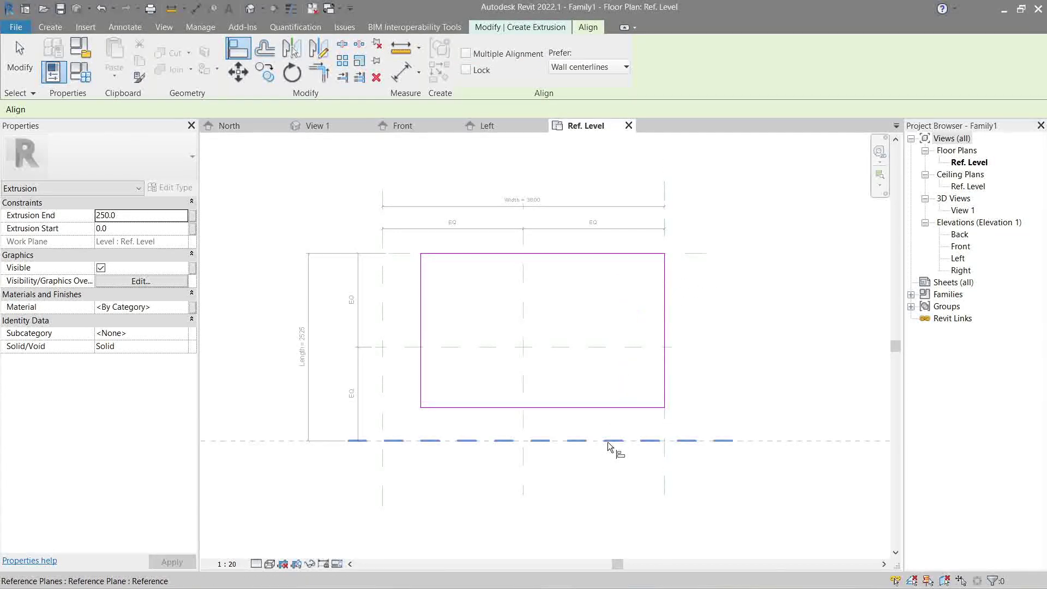
{"action": "left_click", "coordinate": [606, 408]}
{"action": "left_click", "coordinate": [383, 299]}
{"action": "left_click", "coordinate": [420, 326]}
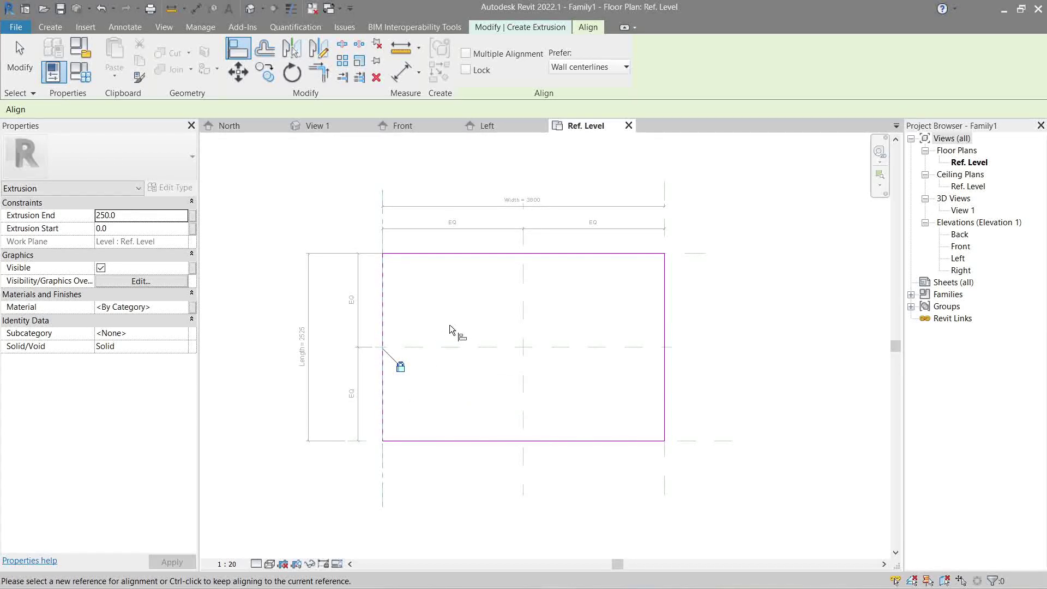
{"action": "key", "text": "Escape"}
{"action": "key", "text": "Escape"}
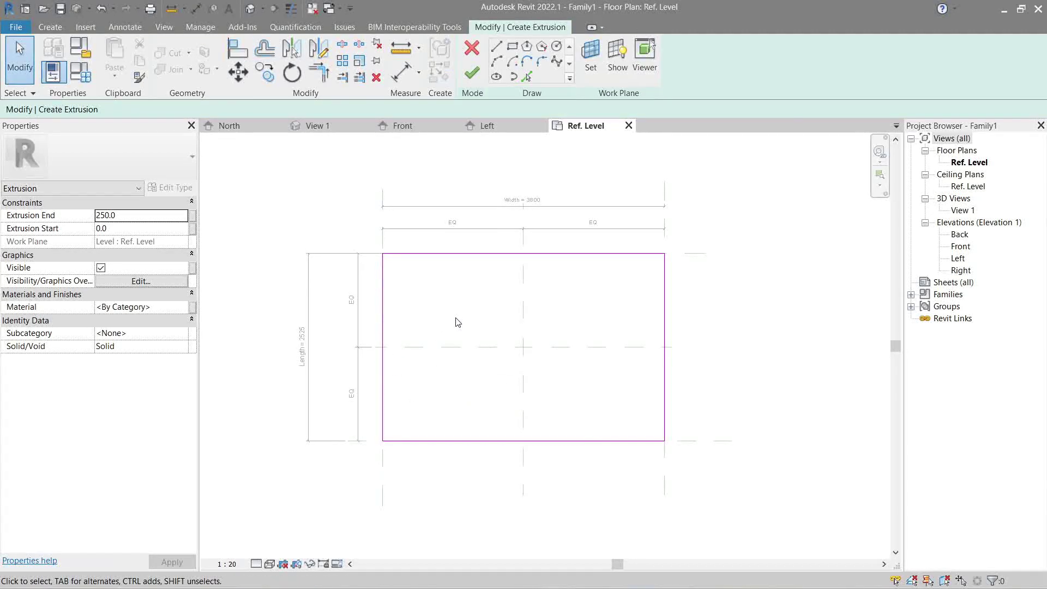
Undo the alignments of all four rectangle edges
{"action": "key", "text": "ctrl+z"}
{"action": "key", "text": "ctrl+z"}
{"action": "key", "text": "ctrl+z"}
{"action": "key", "text": "ctrl+z"}
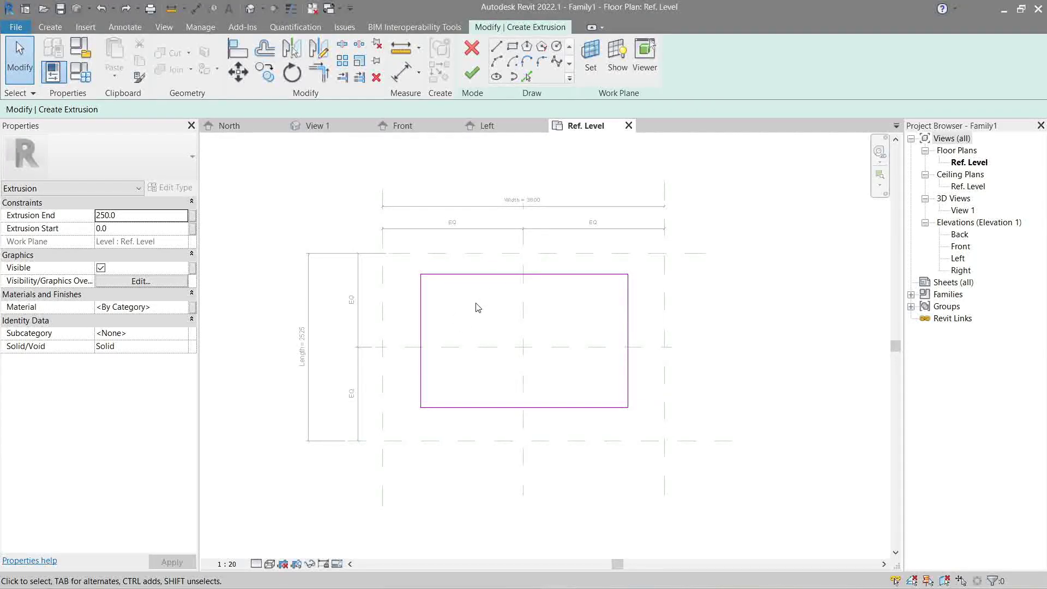
Align all four rectangle edges with the outer reference planes, using the Align option Lock to constrain each one automatically
{"action": "key", "text": "a"}
{"action": "key", "text": "l"}
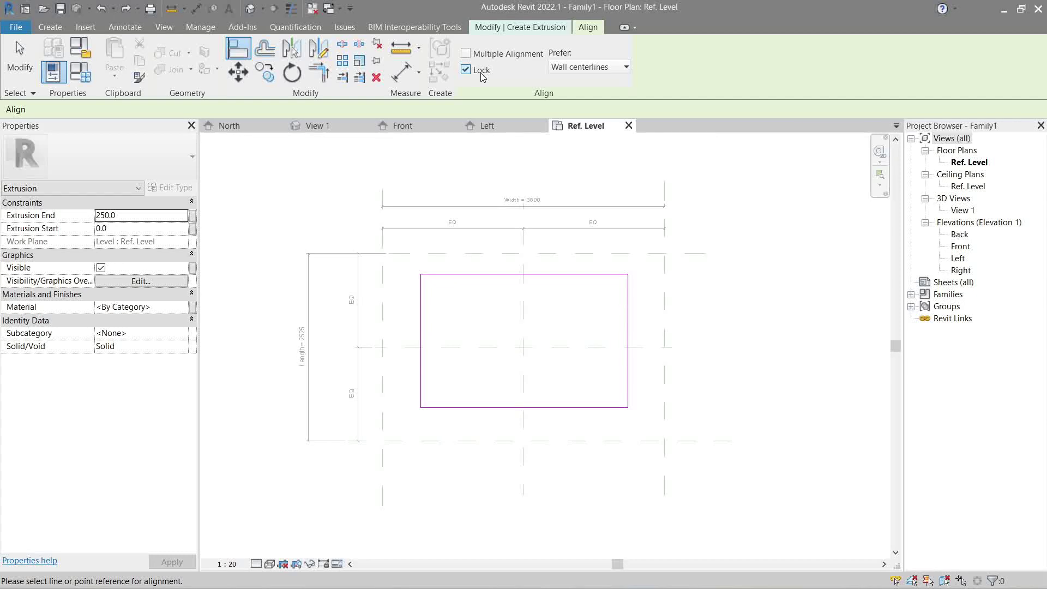
{"action": "left_click", "coordinate": [569, 262]}
{"action": "left_click", "coordinate": [561, 274]}
{"action": "left_click", "coordinate": [664, 299]}
{"action": "left_click", "coordinate": [632, 311]}
{"action": "left_click", "coordinate": [603, 441]}
{"action": "left_click", "coordinate": [597, 407]}
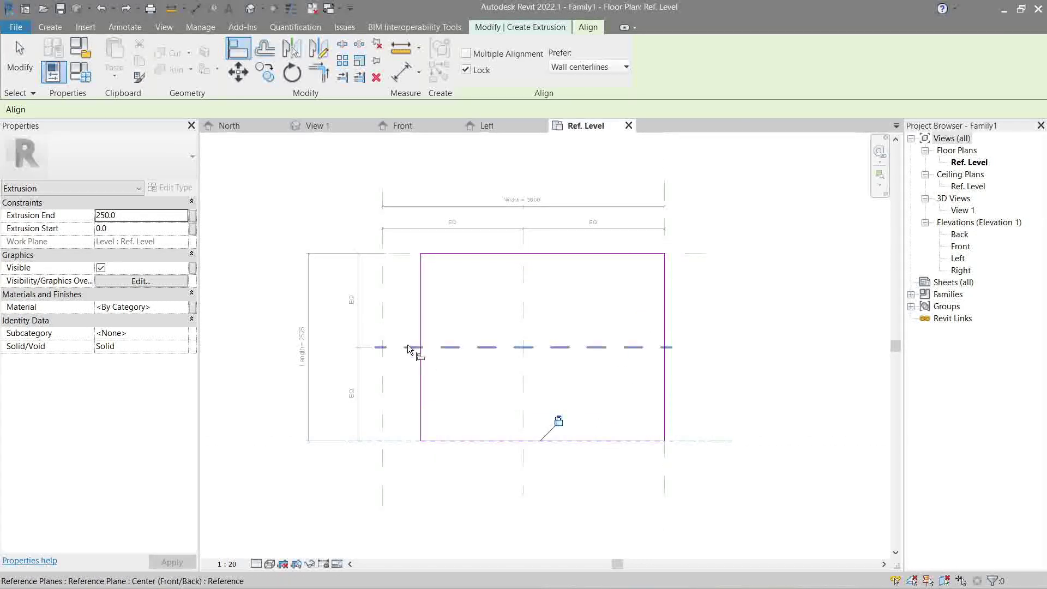
{"action": "left_click", "coordinate": [383, 326]}
{"action": "left_click", "coordinate": [420, 319]}
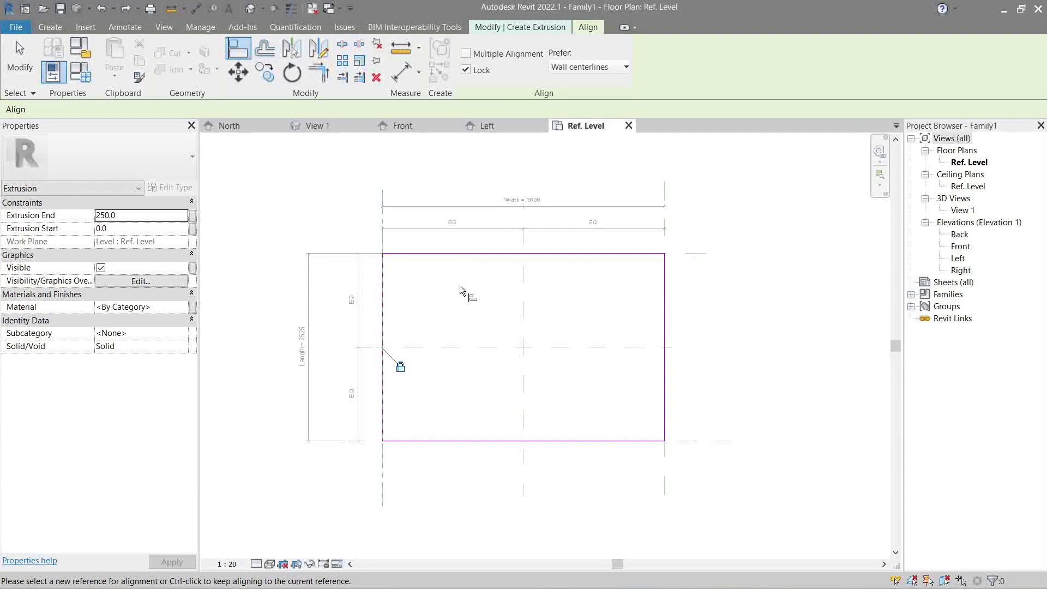
Set the Align preference to Wall faces and turn off its Lock option
{"action": "left_click", "coordinate": [590, 68]}
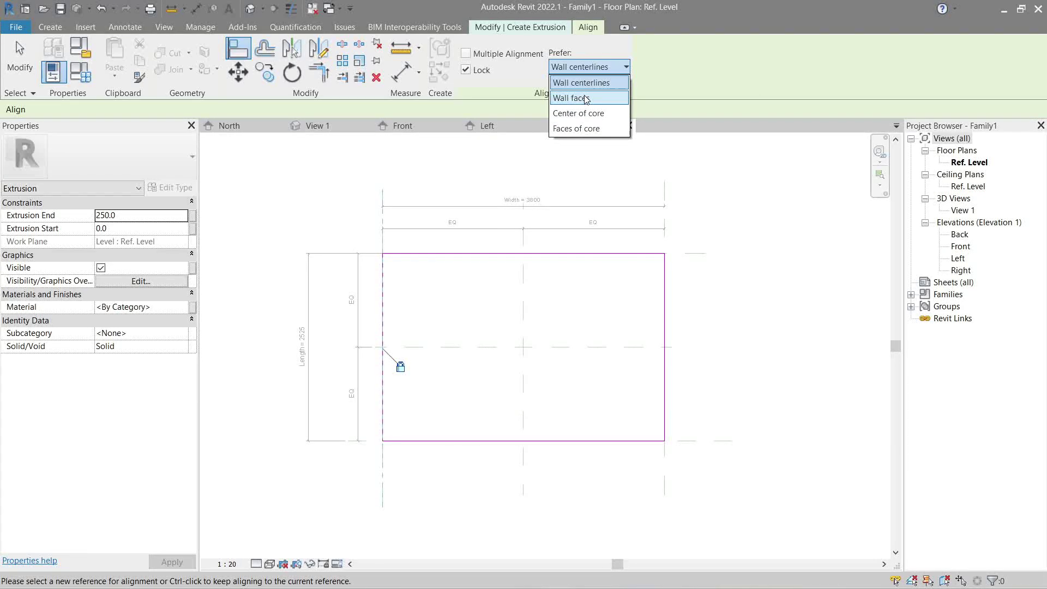
{"action": "left_click", "coordinate": [586, 99]}
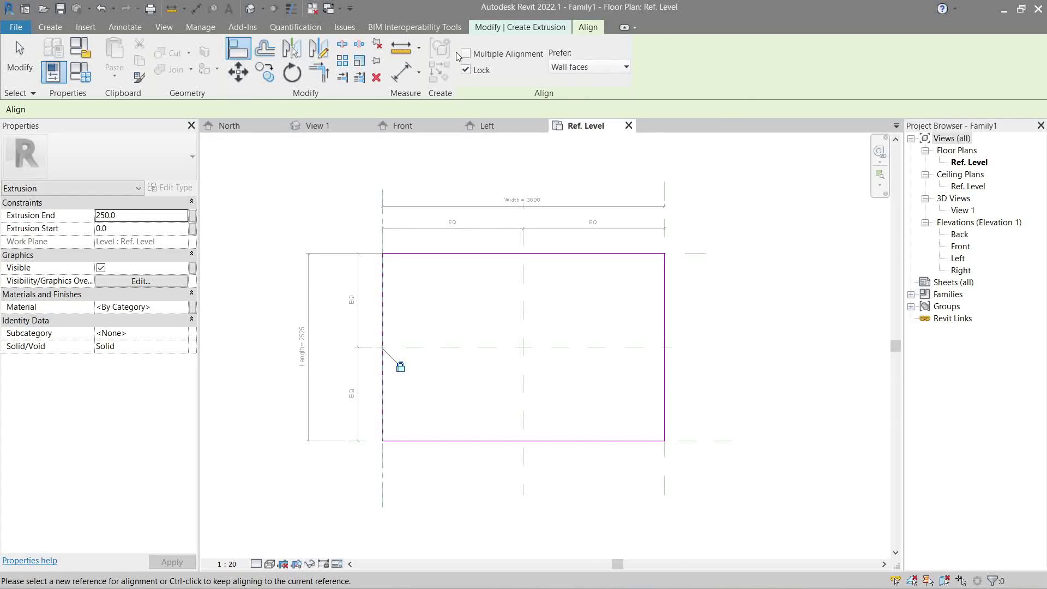
{"action": "left_click", "coordinate": [465, 70]}
{"action": "right_click", "coordinate": [458, 276]}
{"action": "key", "text": "Escape"}
{"action": "key", "text": "Escape"}
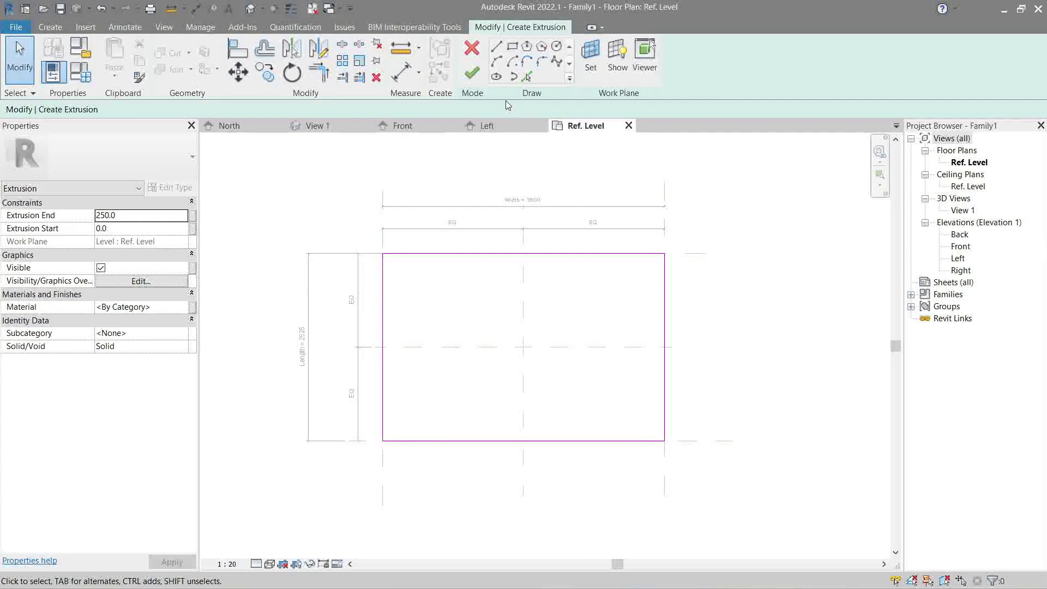
Finish the extrusion sketch and select the completed extrusion
{"action": "left_click", "coordinate": [478, 80]}
{"action": "key", "text": "Escape"}
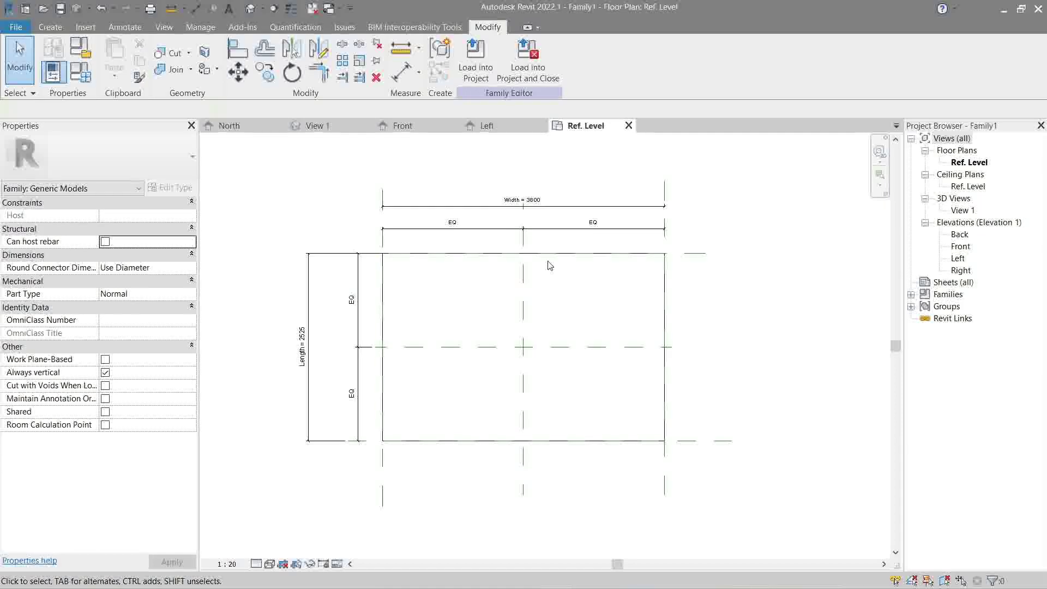
{"action": "left_click", "coordinate": [635, 334]}
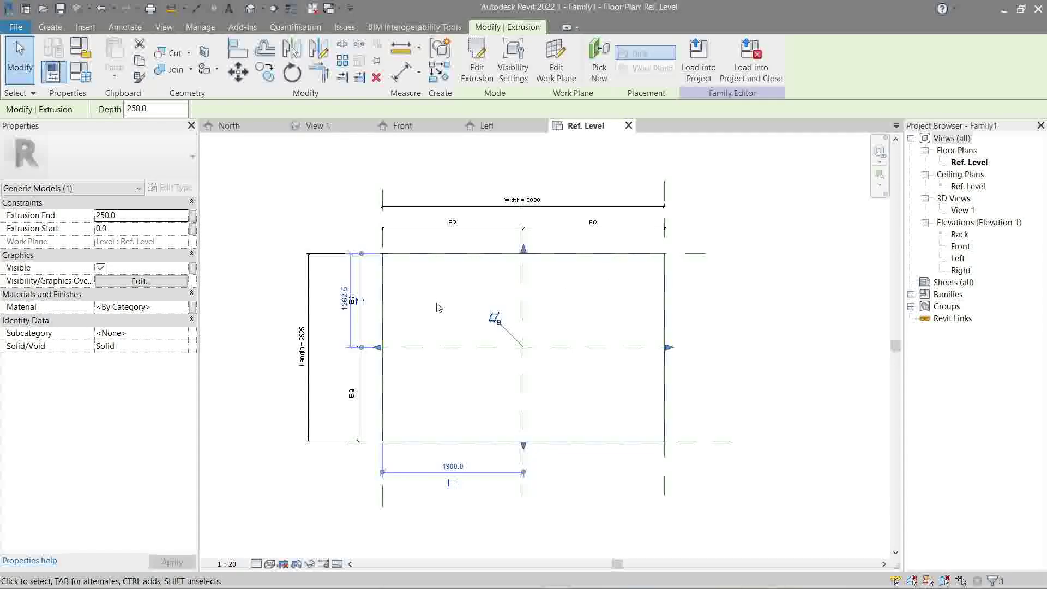
Set the plan view's detail level to Fine and its visual style to Consistent Colors
{"action": "left_click", "coordinate": [256, 564]}
{"action": "left_click", "coordinate": [272, 550]}
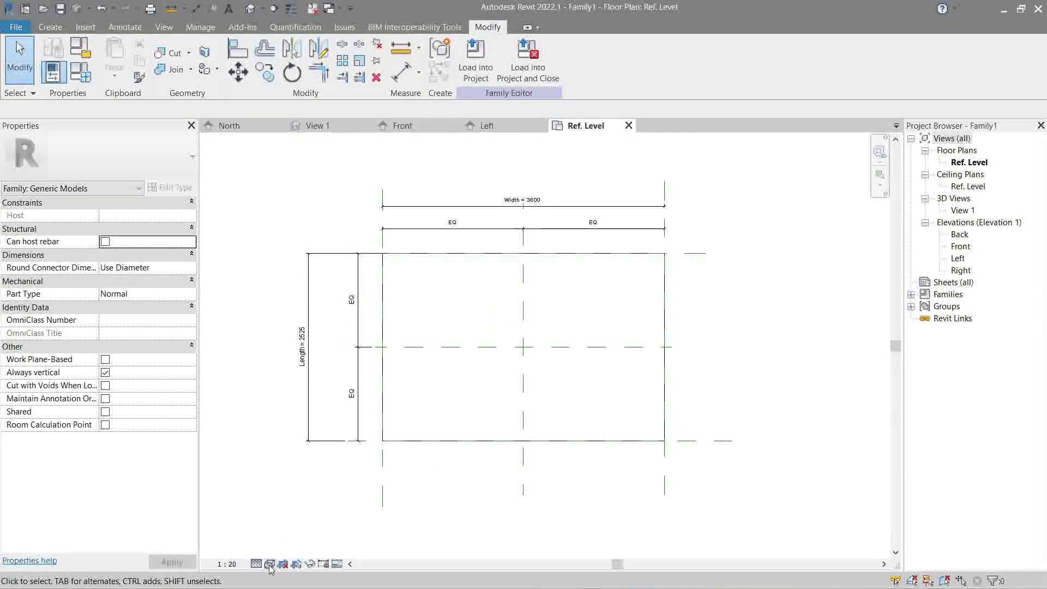
{"action": "left_click", "coordinate": [270, 564]}
{"action": "left_click", "coordinate": [297, 537]}
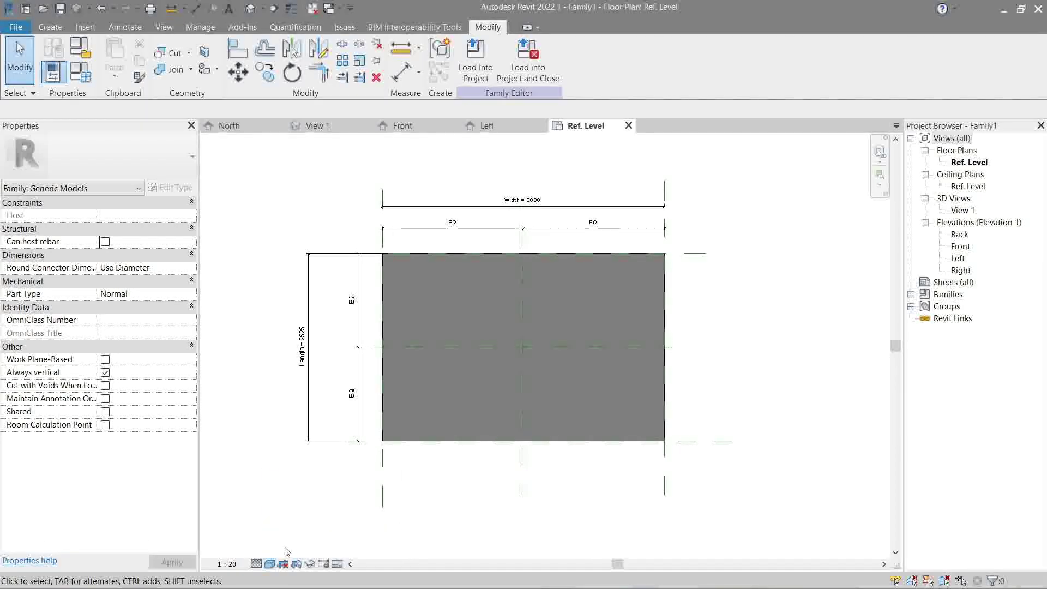
Preview the plan view in the Realistic visual style and return it to Consistent Colors
{"action": "left_click", "coordinate": [270, 563]}
{"action": "left_click", "coordinate": [289, 549]}
{"action": "left_click", "coordinate": [269, 564]}
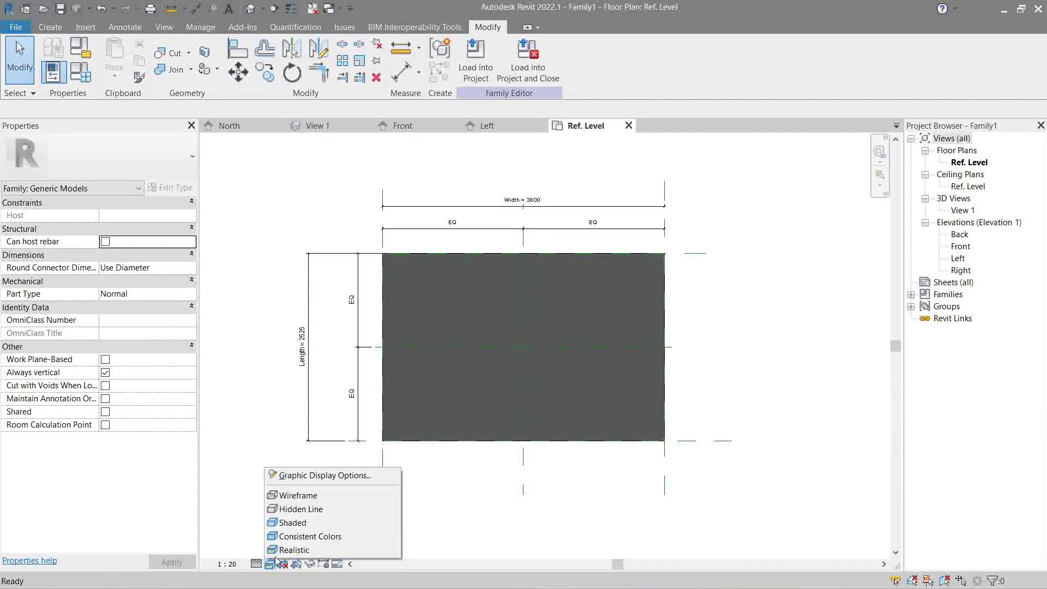
{"action": "left_click", "coordinate": [287, 537]}
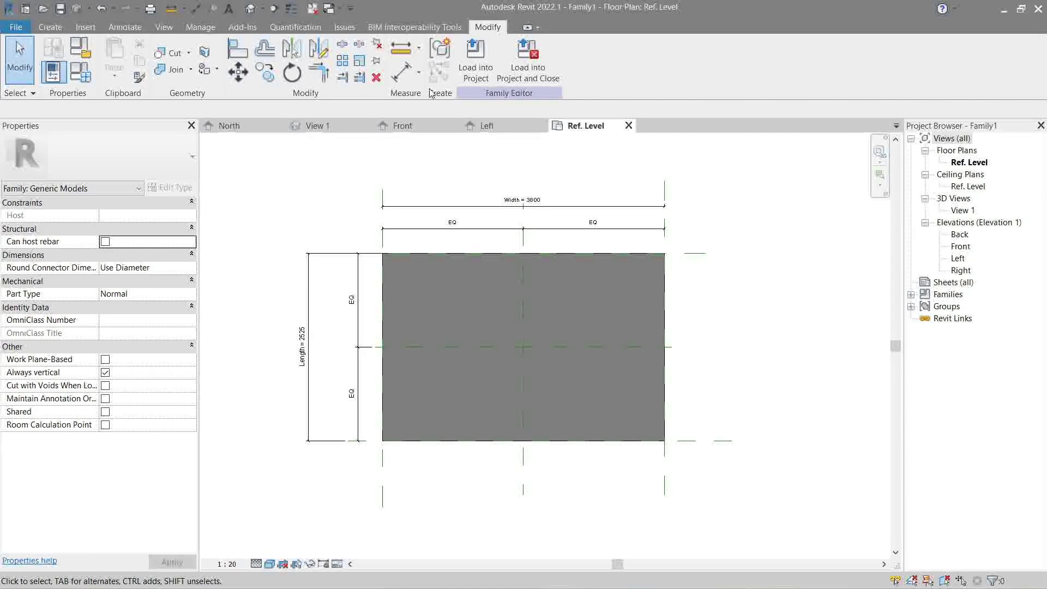
Open the Family Types settings beside the model and examine the Length and Width dimension parameters
{"action": "left_click", "coordinate": [82, 75]}
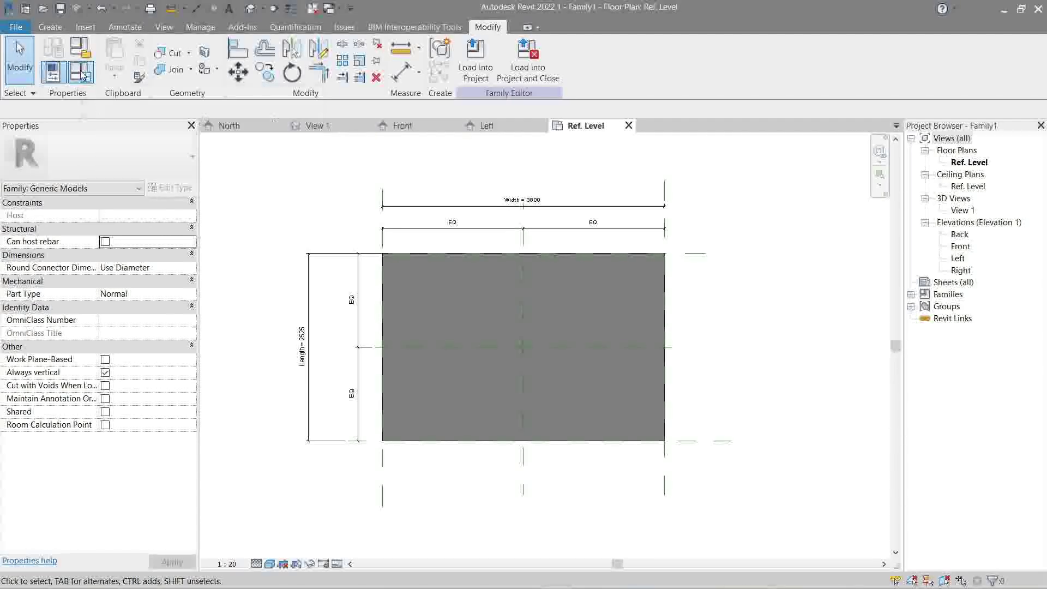
{"action": "left_click_drag", "start_coordinate": [460, 133], "coordinate": [133, 138]}
{"action": "left_click", "coordinate": [38, 264]}
{"action": "left_click", "coordinate": [38, 274]}
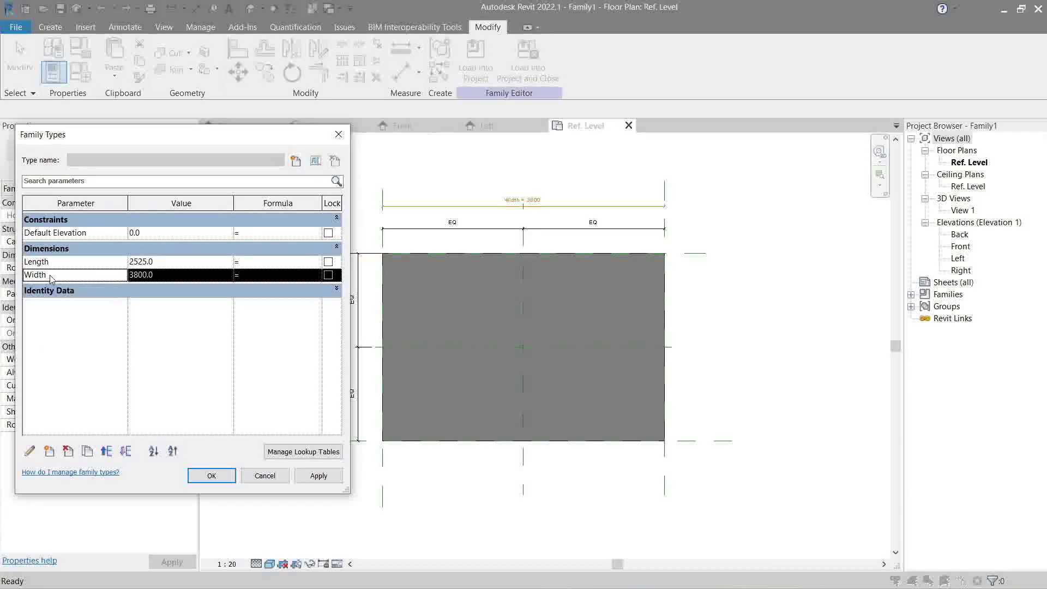
{"action": "left_click", "coordinate": [71, 262]}
{"action": "left_click", "coordinate": [69, 275]}
{"action": "double_click", "coordinate": [73, 262]}
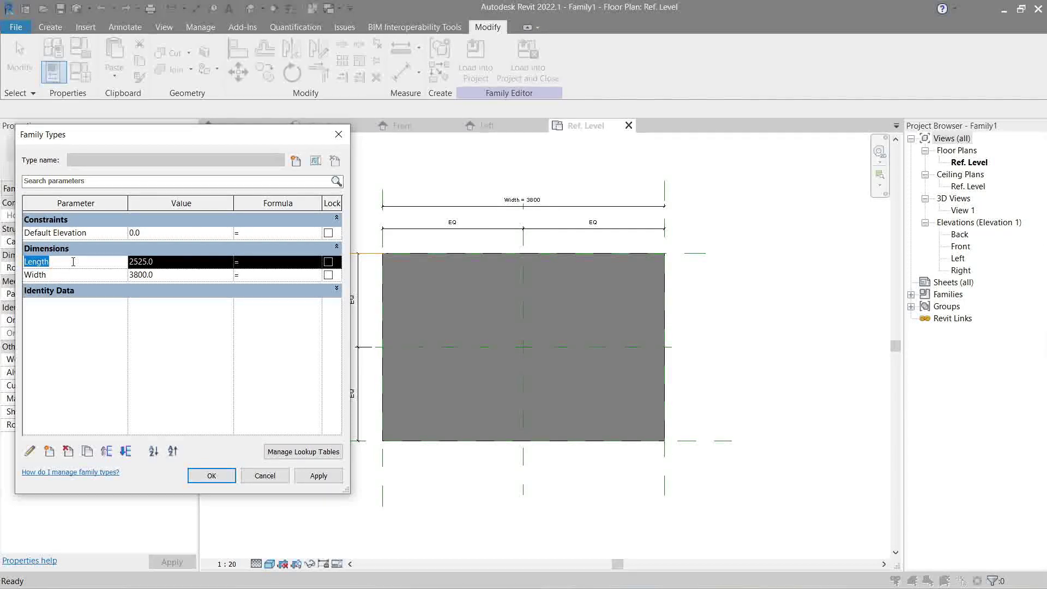
{"action": "double_click", "coordinate": [78, 275]}
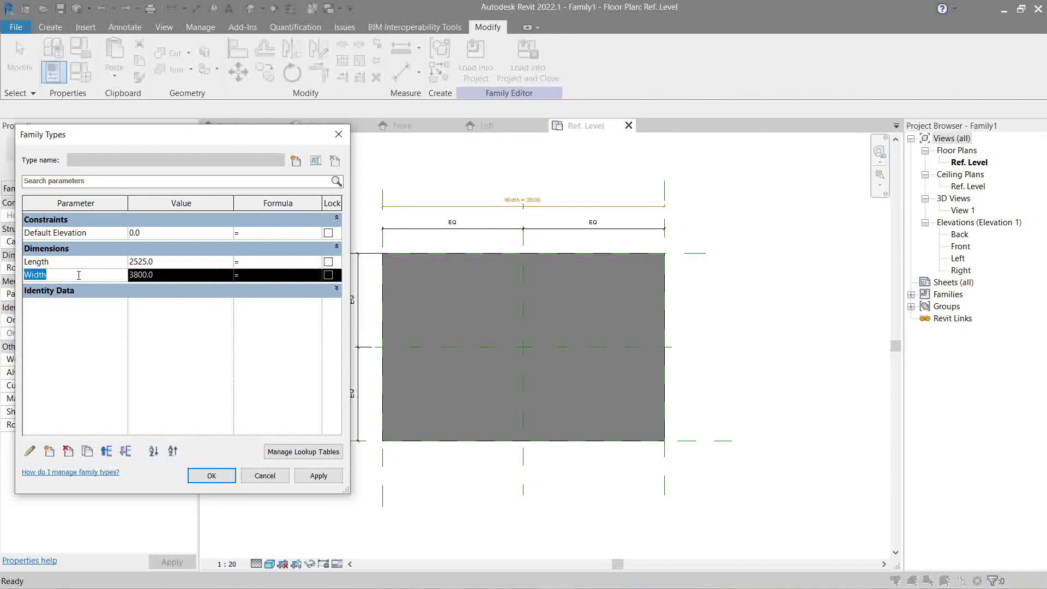
{"action": "double_click", "coordinate": [87, 261]}
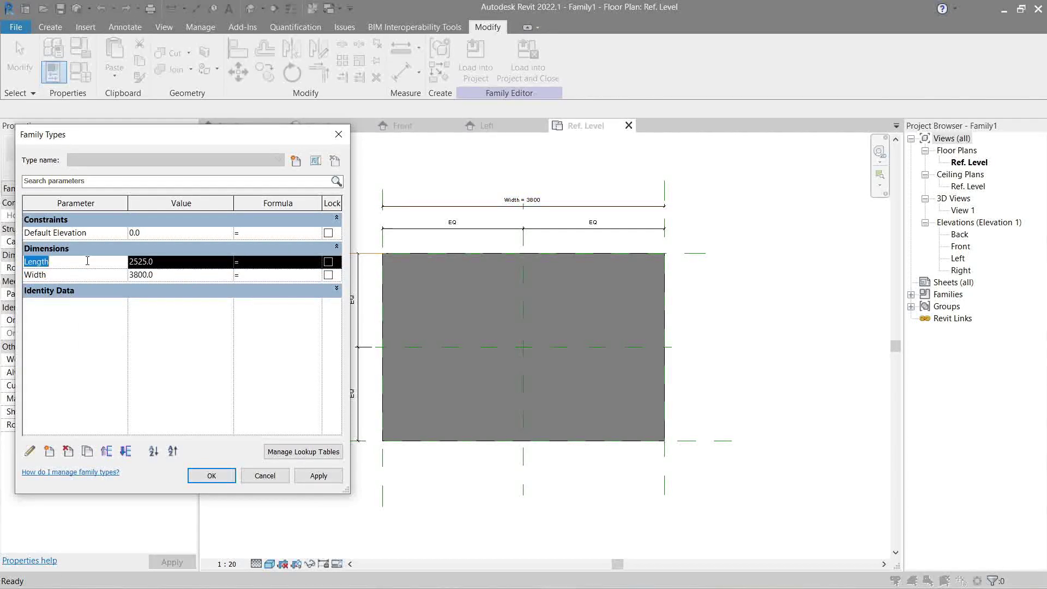
Flex the family by applying a Length of 2600 and a Width of 5000
{"action": "double_click", "coordinate": [161, 263]}
{"action": "type", "text": "2600"}
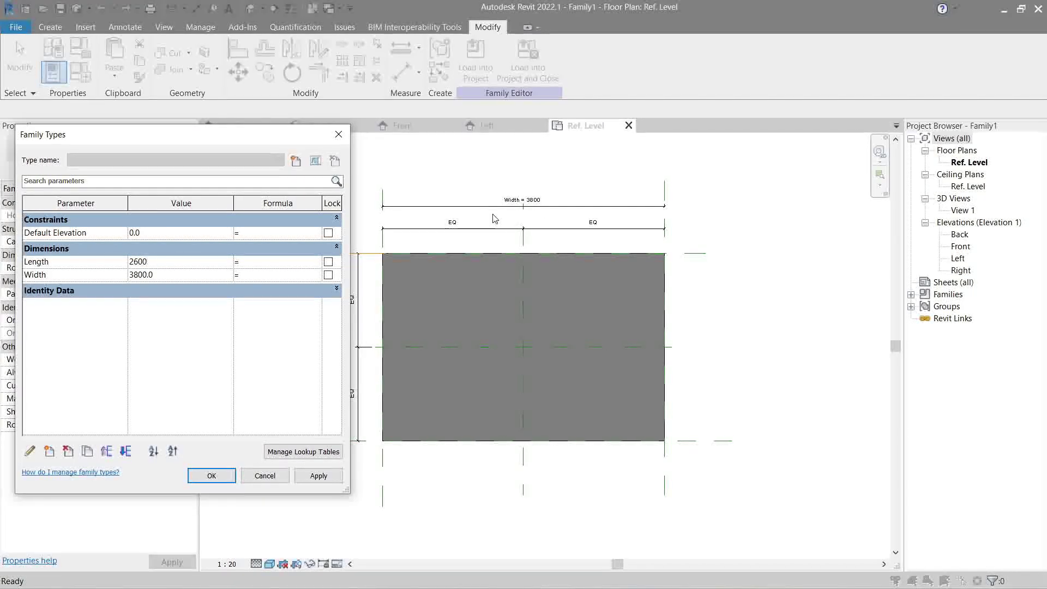
{"action": "left_click", "coordinate": [324, 476]}
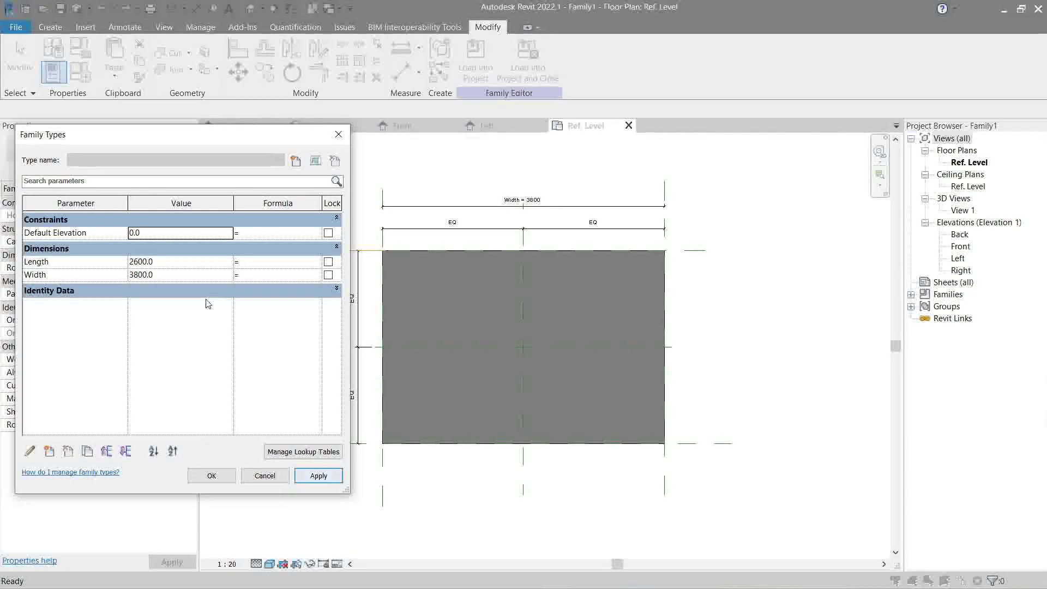
{"action": "left_click", "coordinate": [200, 278]}
{"action": "type", "text": "5000"}
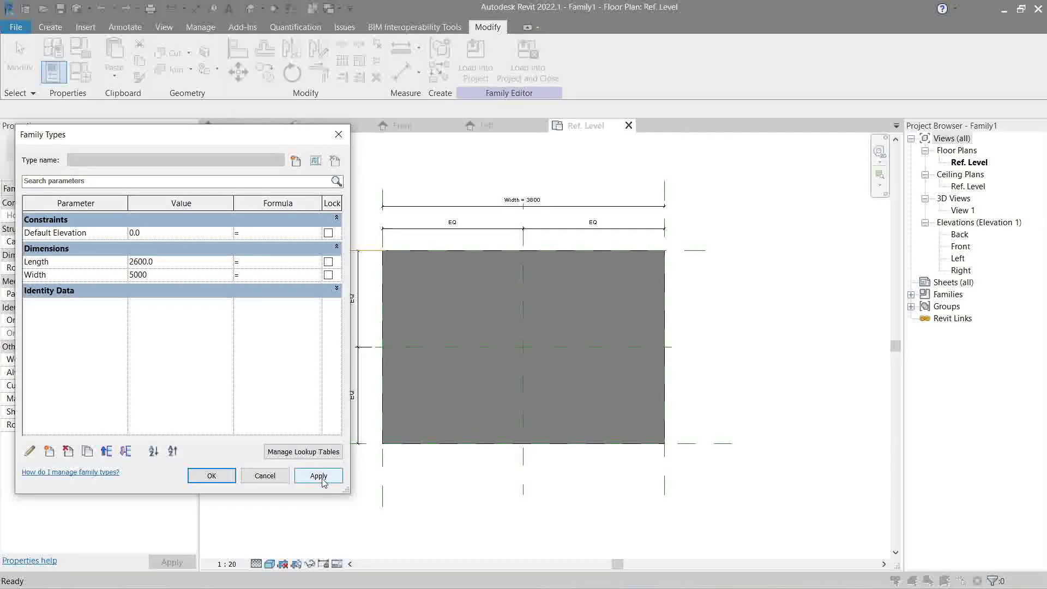
{"action": "left_click", "coordinate": [320, 477]}
{"action": "left_click_drag", "start_coordinate": [262, 137], "coordinate": [271, 149]}
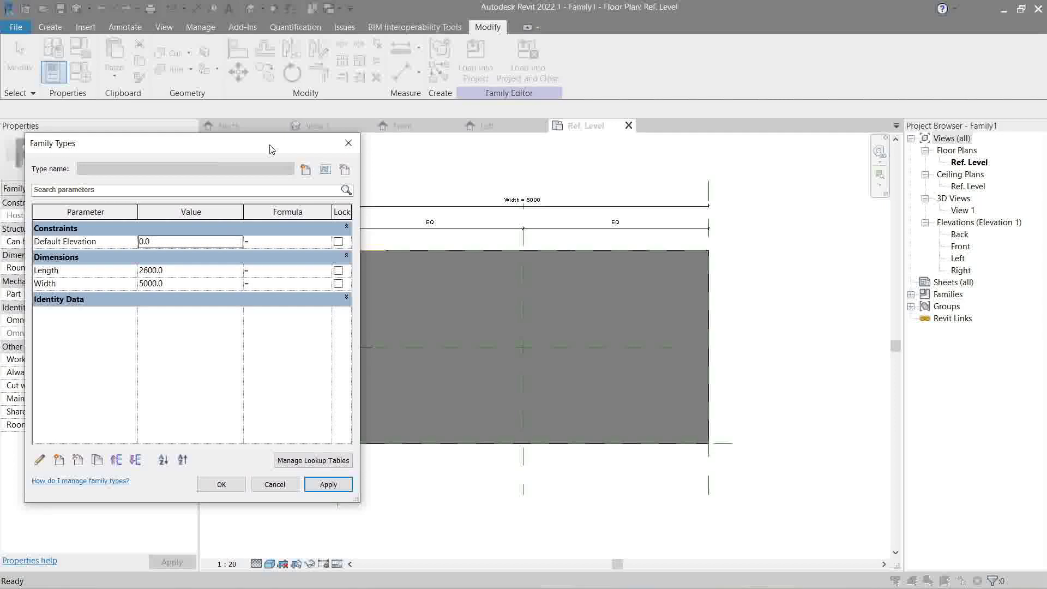
Set both the Length and Width parameters to 500, apply them and accept the family type settings
{"action": "left_click", "coordinate": [205, 270]}
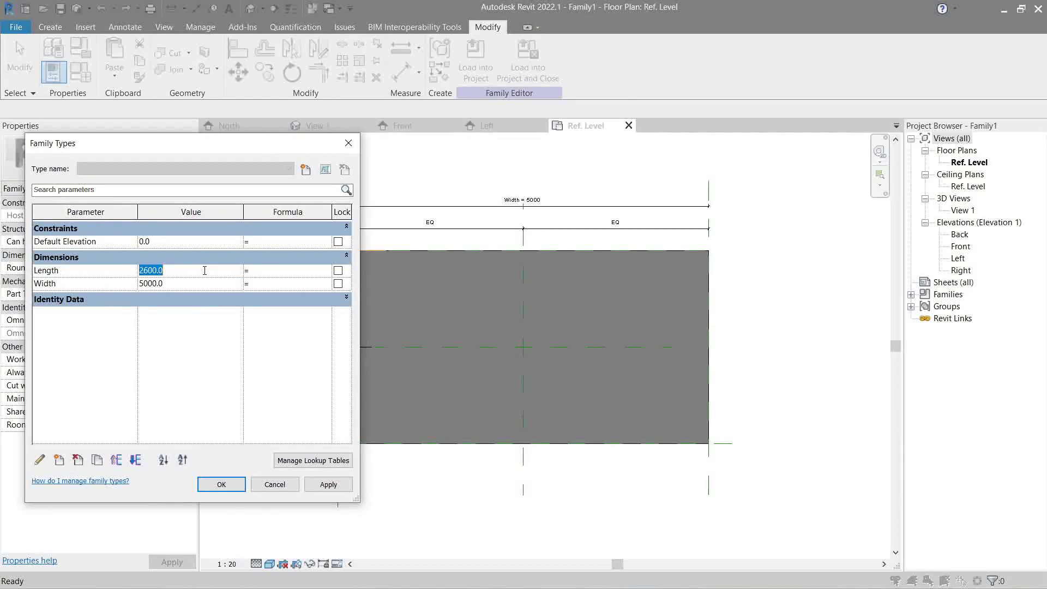
{"action": "left_click", "coordinate": [204, 282]}
{"action": "type", "text": "500"}
{"action": "left_click", "coordinate": [330, 484]}
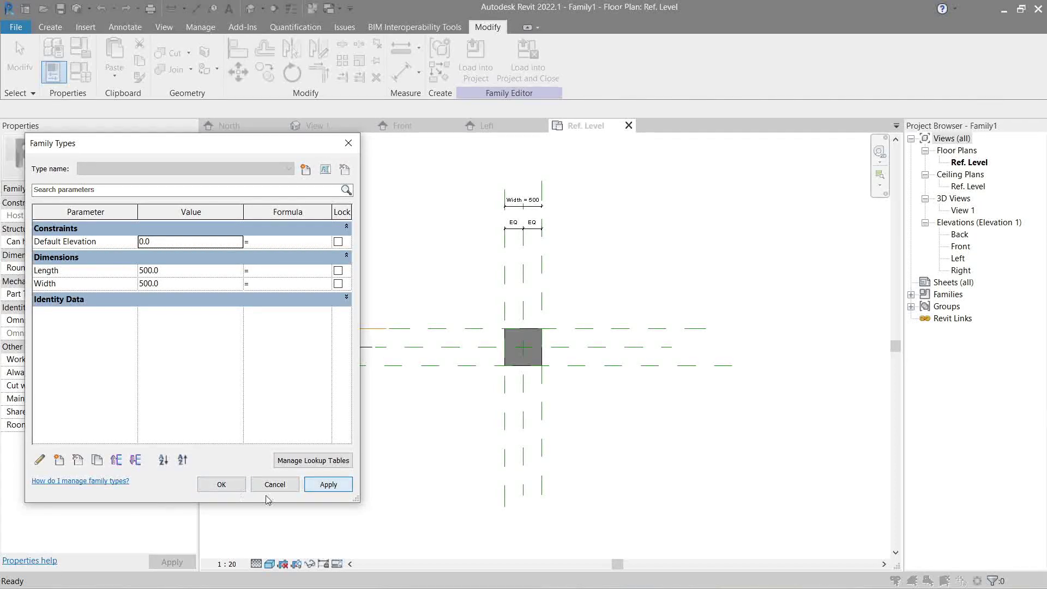
{"action": "left_click", "coordinate": [221, 485]}
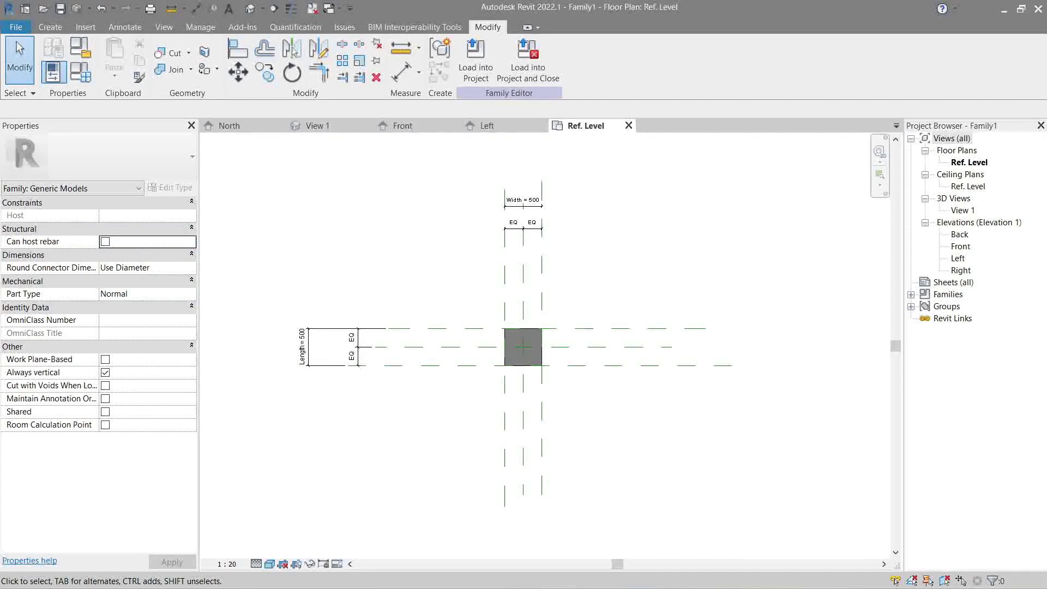
Open the Front elevation view of the family
{"action": "left_click", "coordinate": [951, 224]}
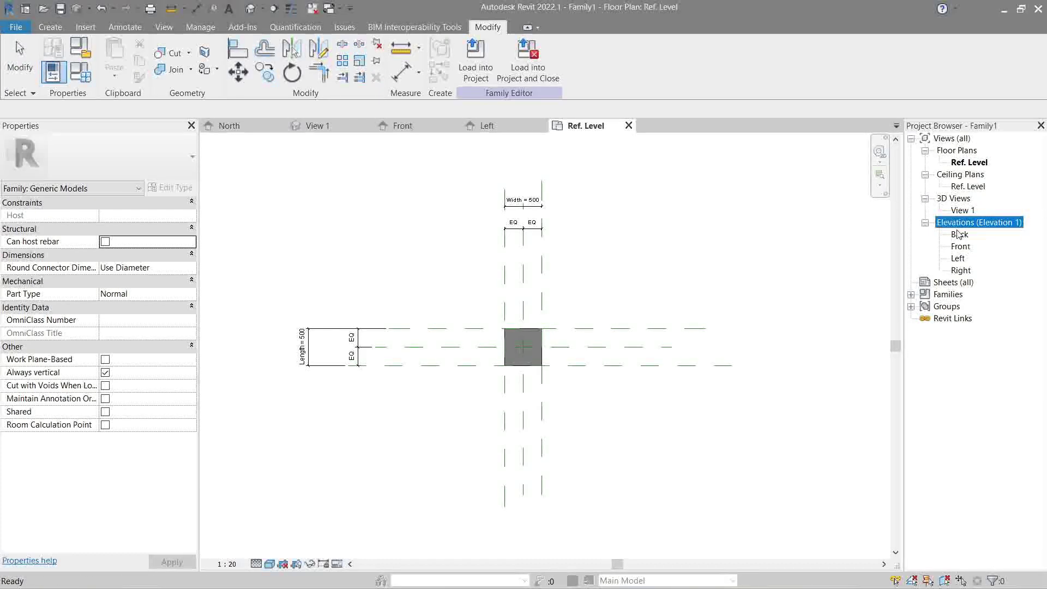
{"action": "double_click", "coordinate": [960, 248]}
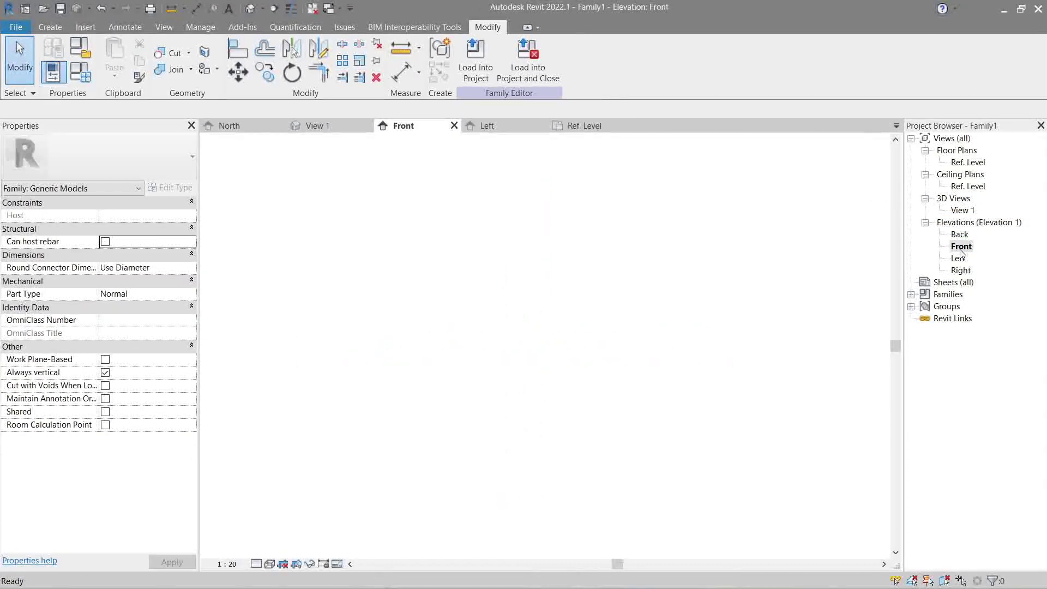
{"action": "scroll", "coordinate": [551, 467], "scroll_direction": "up", "scroll_amount": 3}
{"action": "middle_click_drag", "start_coordinate": [551, 404], "coordinate": [638, 396]}
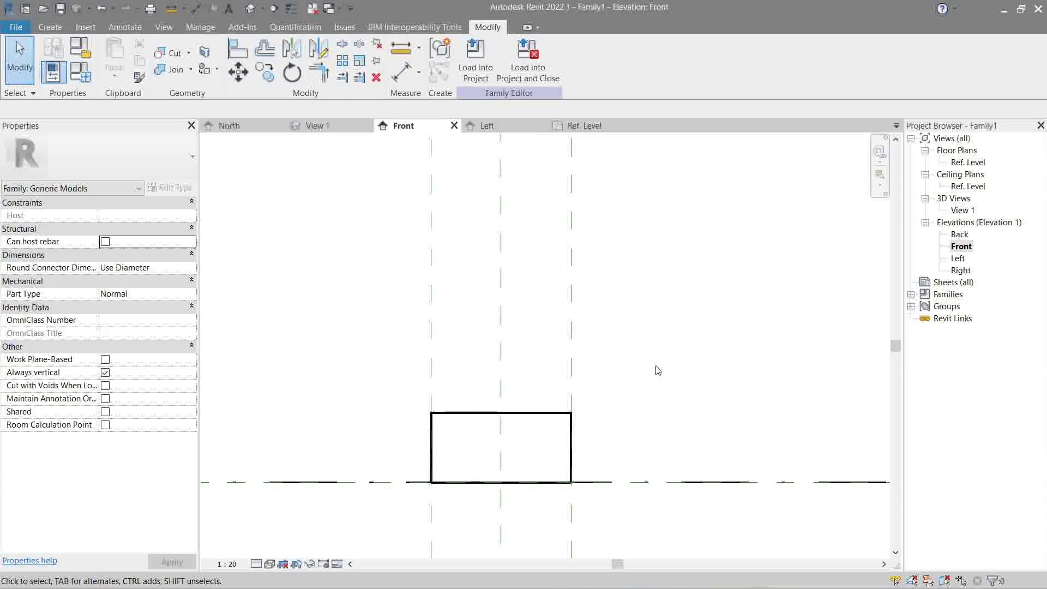
{"action": "scroll", "coordinate": [660, 366], "scroll_direction": "down", "scroll_amount": 3}
{"action": "middle_click_drag", "start_coordinate": [669, 313], "coordinate": [652, 378]}
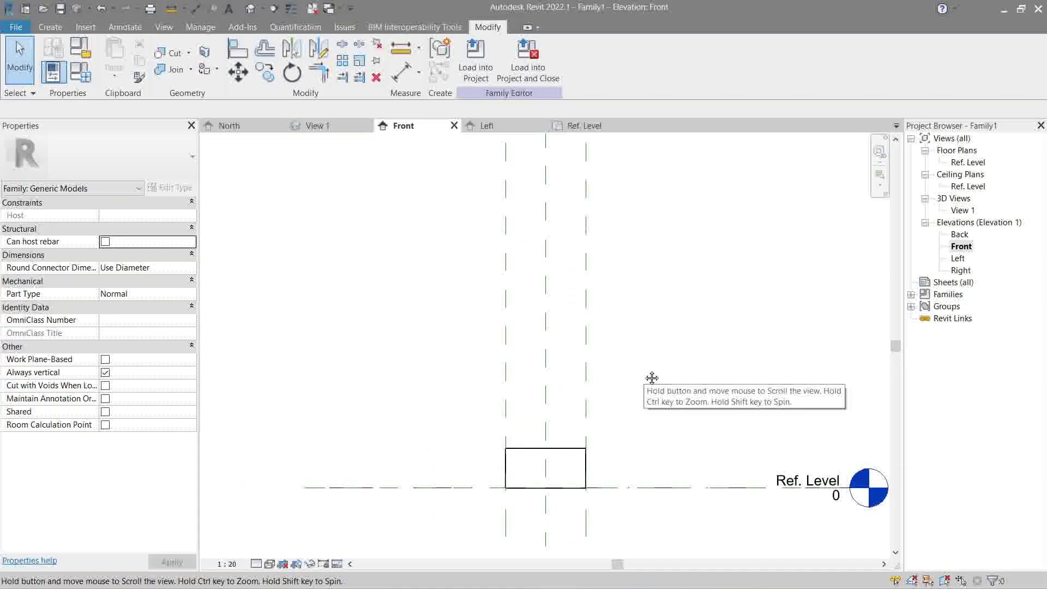
{"action": "scroll", "coordinate": [632, 401], "scroll_direction": "down", "scroll_amount": 2}
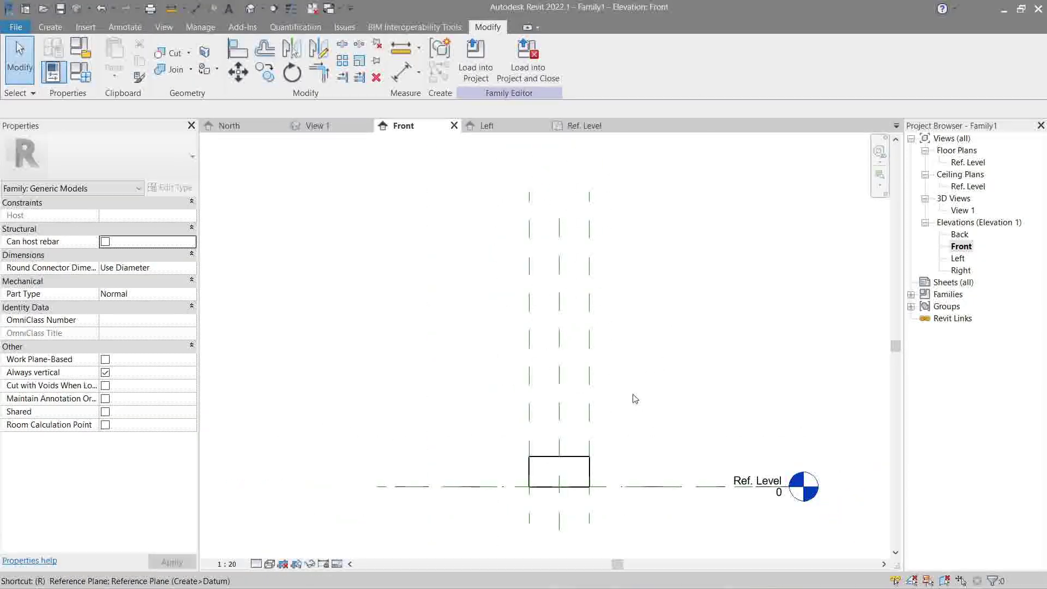
Draw a horizontal reference plane across the vertical planes, about 1563 mm above Ref. Level
{"action": "key", "text": "p"}
{"action": "left_click", "coordinate": [383, 297]}
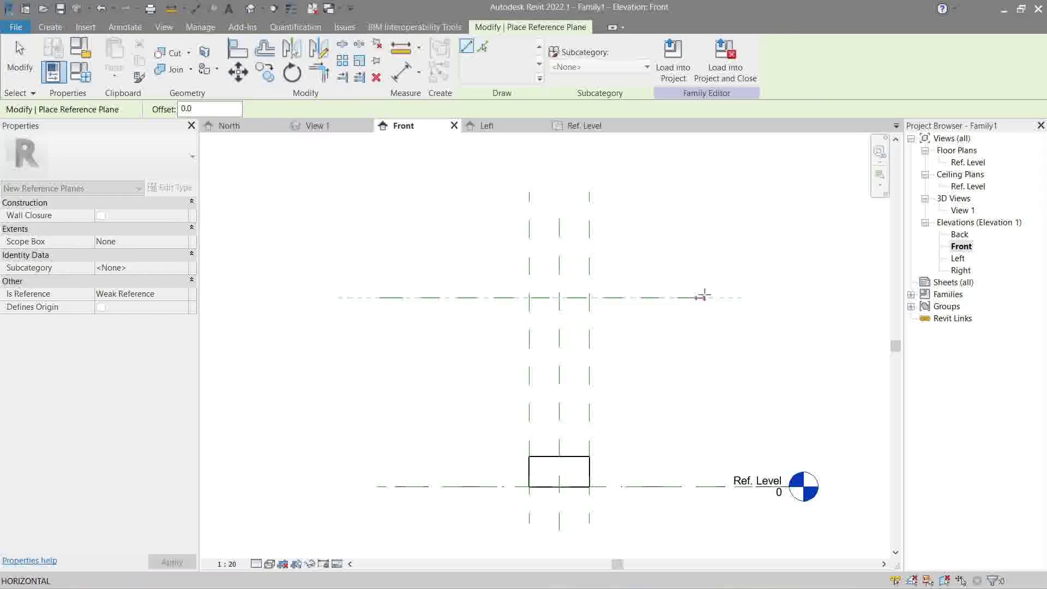
{"action": "left_click", "coordinate": [766, 297]}
{"action": "key", "text": "Escape"}
{"action": "key", "text": "Escape"}
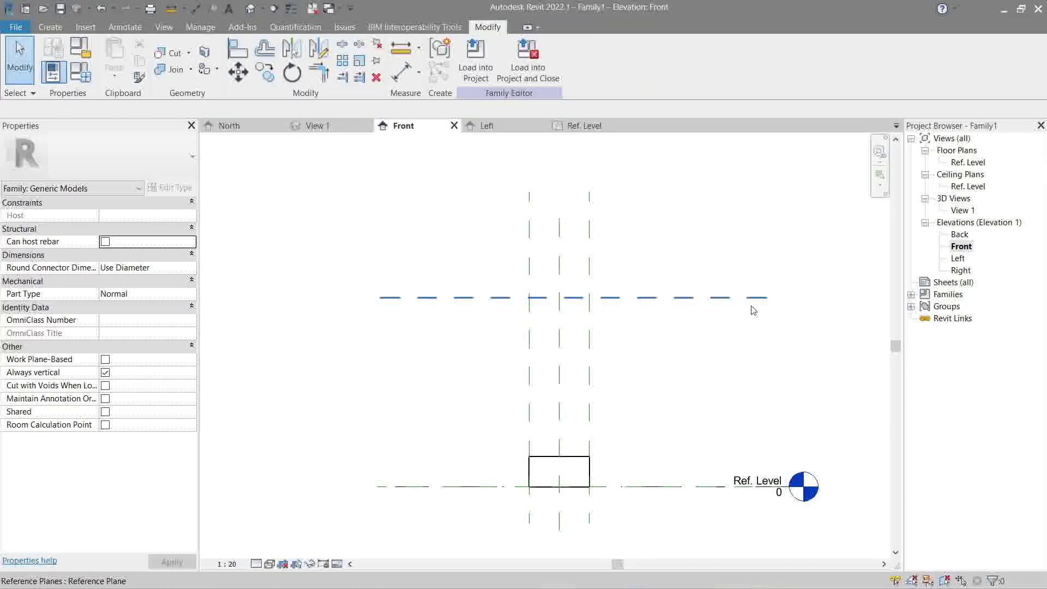
Place an aligned dimension between the new horizontal reference plane and Ref. Level
{"action": "key", "text": "d"}
{"action": "key", "text": "i"}
{"action": "left_click", "coordinate": [663, 297]}
{"action": "left_click", "coordinate": [647, 485]}
{"action": "left_click", "coordinate": [662, 420]}
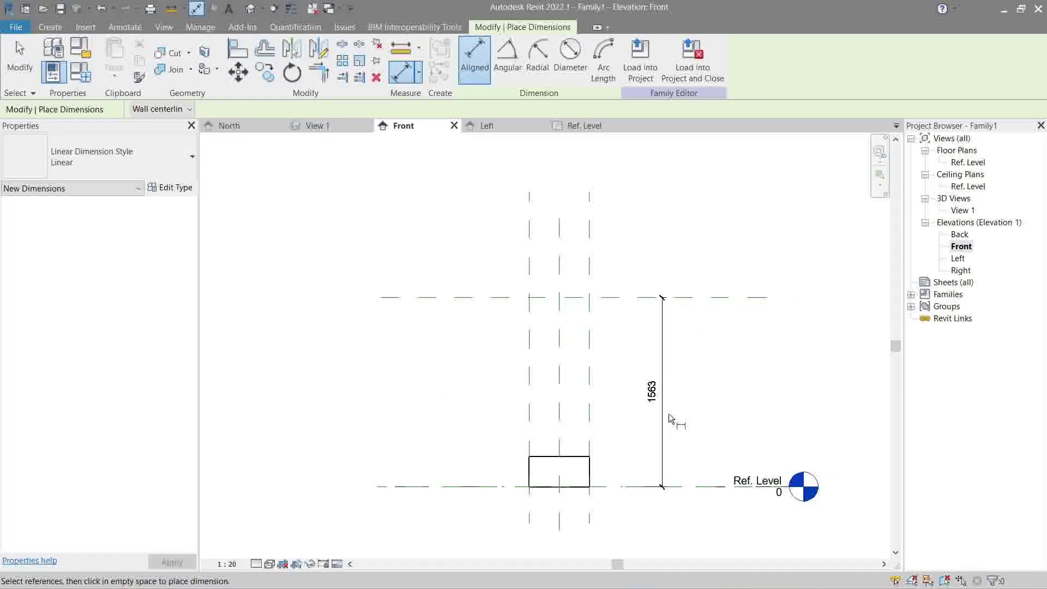
{"action": "key", "text": "Escape"}
{"action": "key", "text": "Escape"}
Label the vertical dimension with a new type-based family parameter named Height, grouped under Dimensions
{"action": "left_click", "coordinate": [662, 402]}
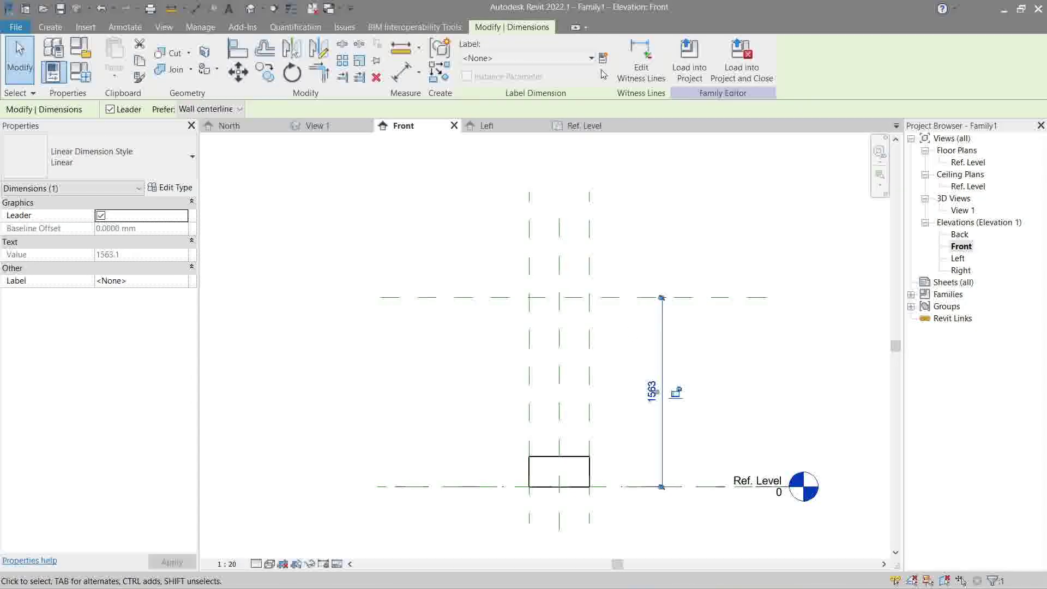
{"action": "left_click", "coordinate": [676, 392]}
{"action": "left_click", "coordinate": [91, 298]}
{"action": "type", "text": "Height"}
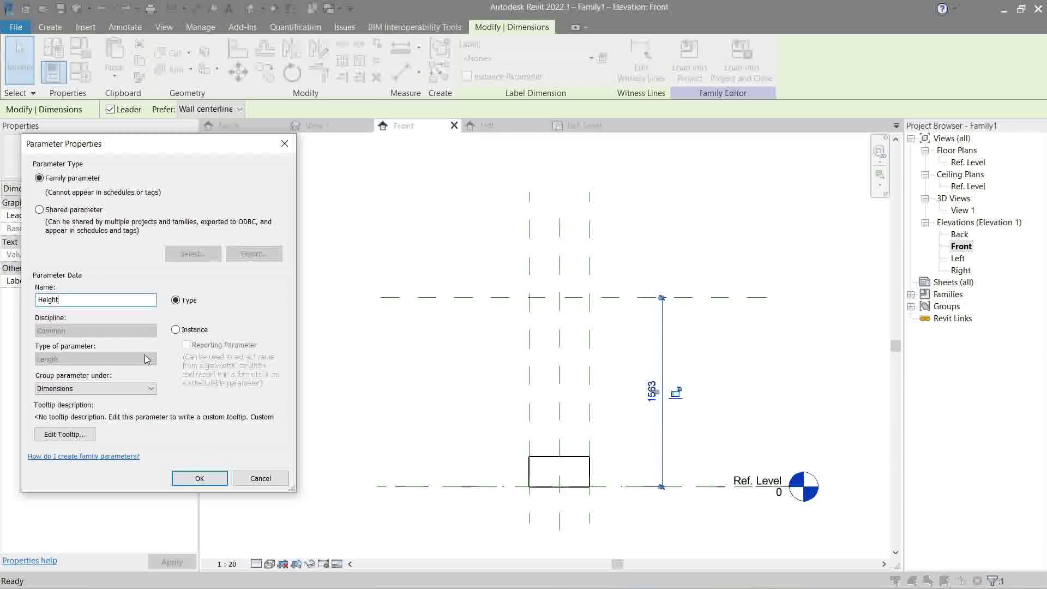
{"action": "left_click", "coordinate": [200, 478]}
{"action": "key", "text": "Escape"}
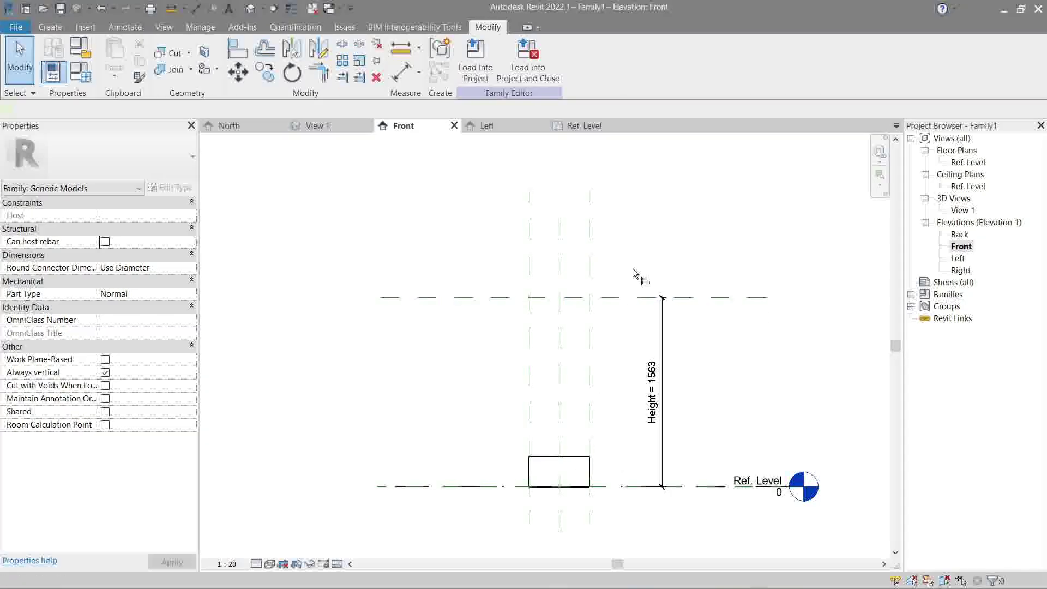
Align the top face of the extrusion to the upper horizontal reference plane
{"action": "key", "text": "a"}
{"action": "key", "text": "l"}
{"action": "left_click", "coordinate": [654, 297]}
{"action": "left_click", "coordinate": [568, 455]}
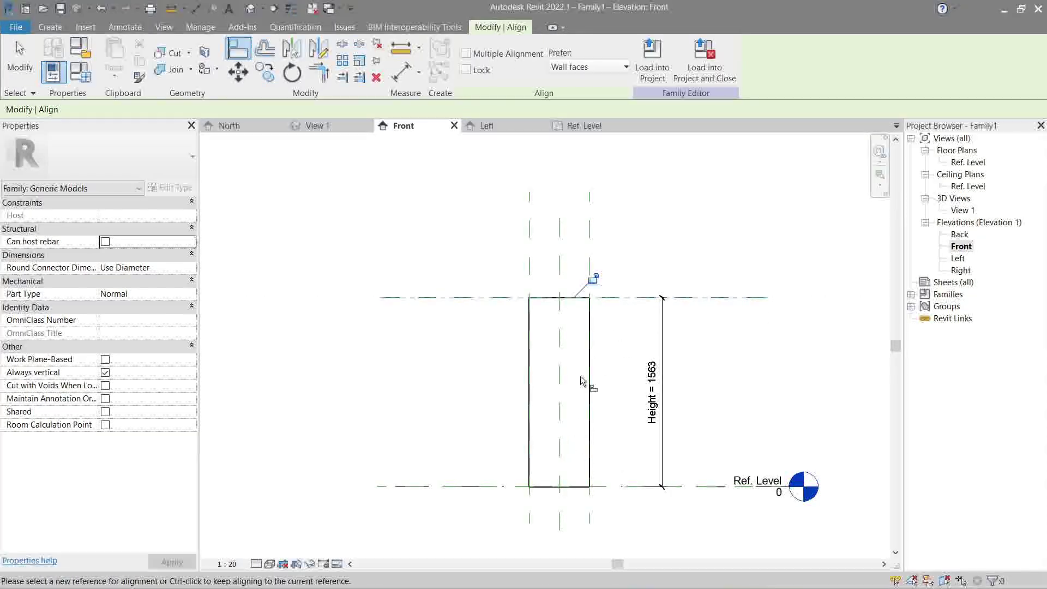
{"action": "key", "text": "Escape"}
{"action": "key", "text": "Escape"}
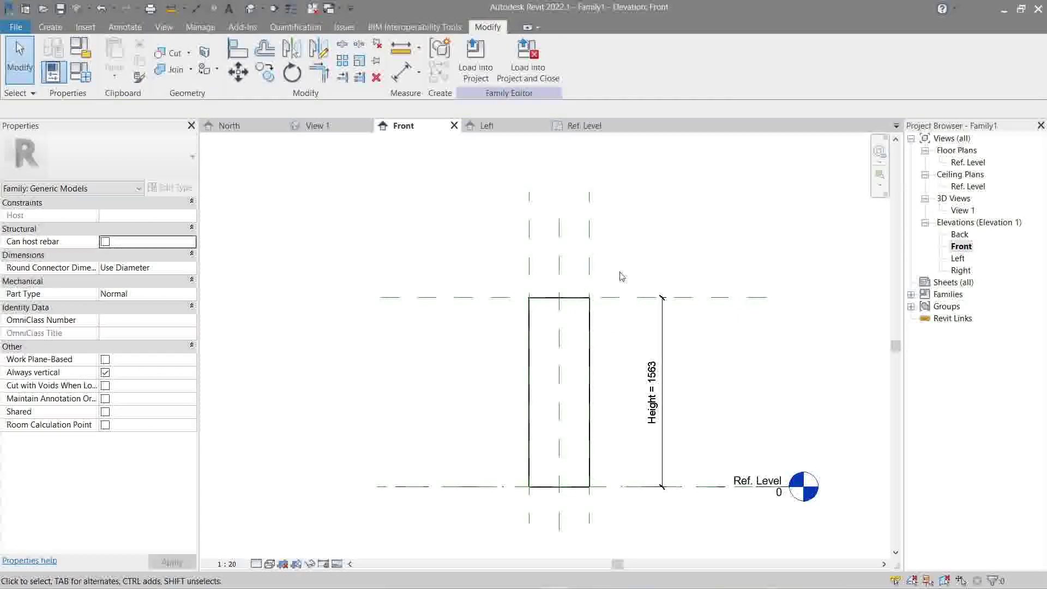
Set the Height parameter to 1000 in the family types, apply it and accept the settings
{"action": "scroll", "coordinate": [654, 338], "scroll_direction": "up", "scroll_amount": 3}
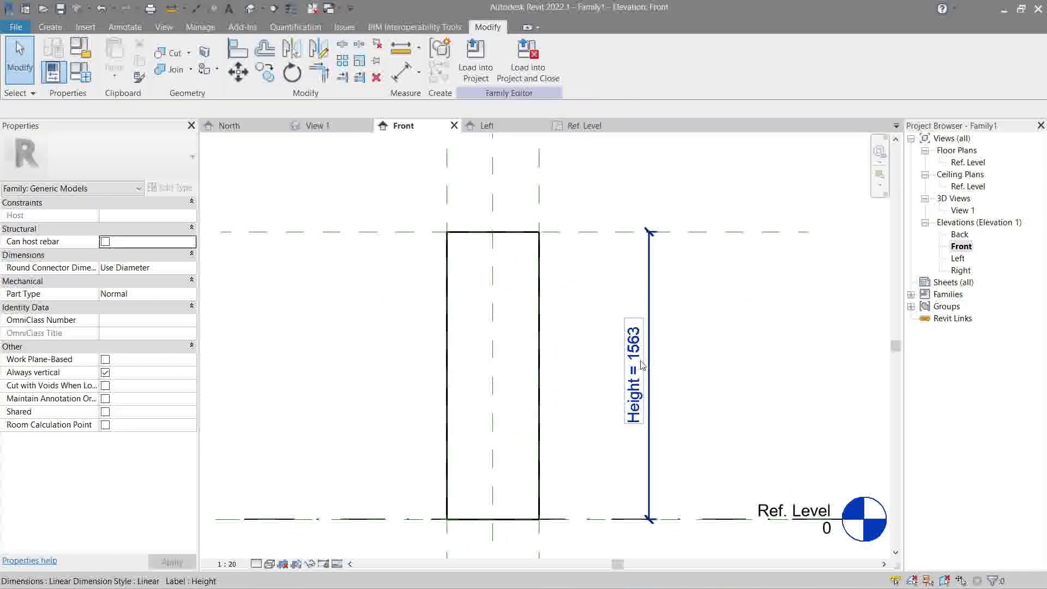
{"action": "left_click", "coordinate": [80, 71]}
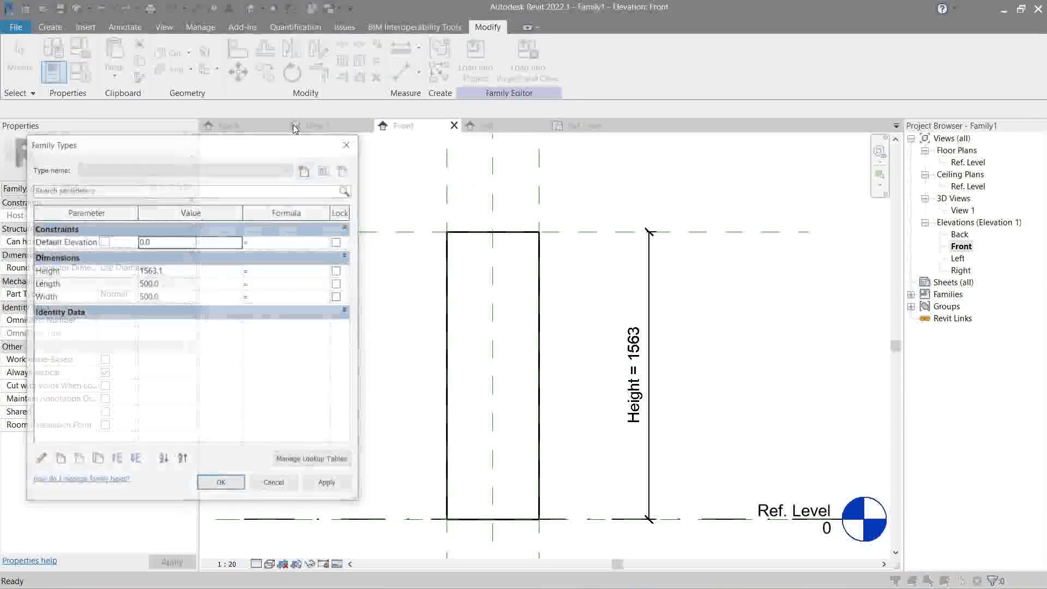
{"action": "left_click", "coordinate": [174, 272]}
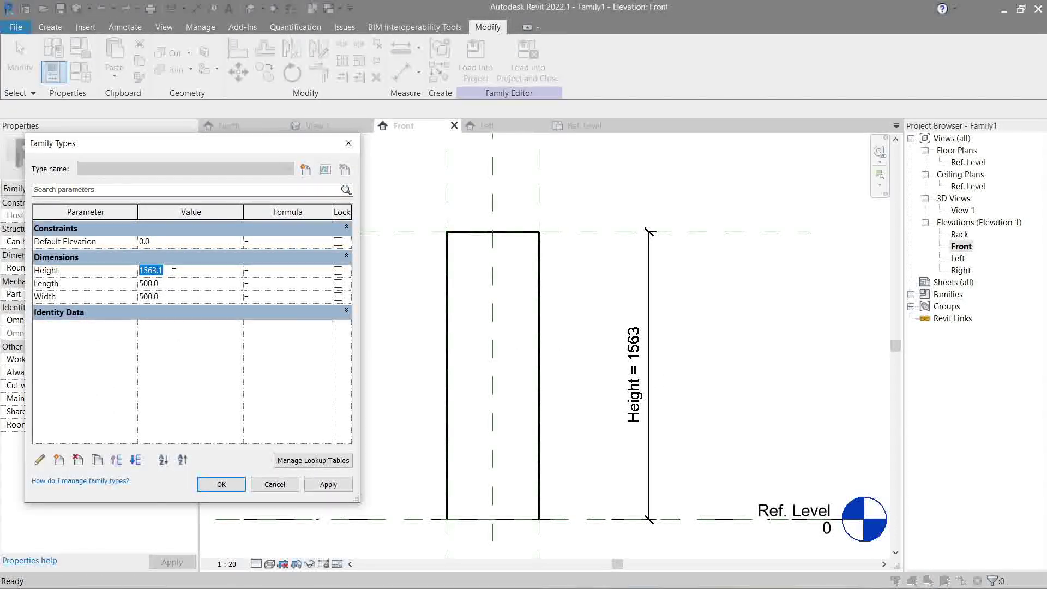
{"action": "type", "text": "1000"}
{"action": "left_click", "coordinate": [321, 484]}
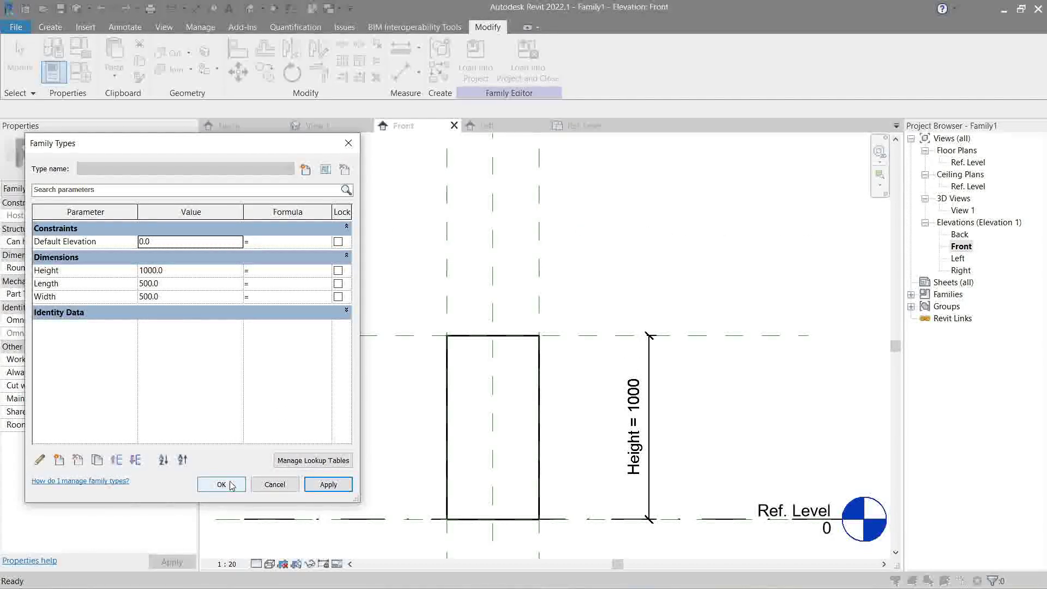
{"action": "left_click", "coordinate": [229, 484]}
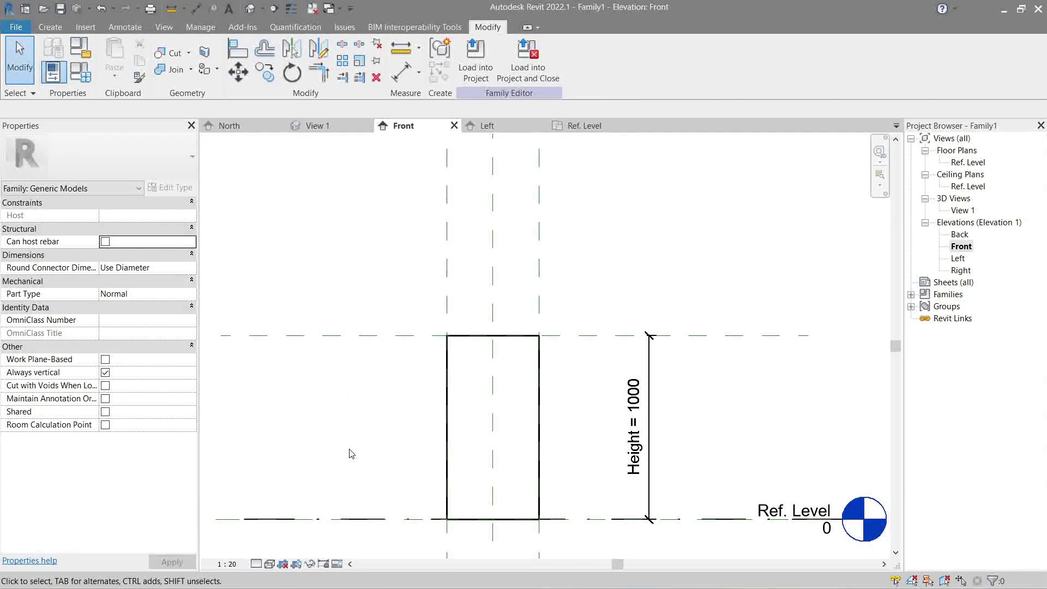
Display the Front elevation at Fine detail level with the Consistent Colors visual style
{"action": "left_click", "coordinate": [255, 563]}
{"action": "left_click", "coordinate": [272, 549]}
{"action": "left_click", "coordinate": [270, 563]}
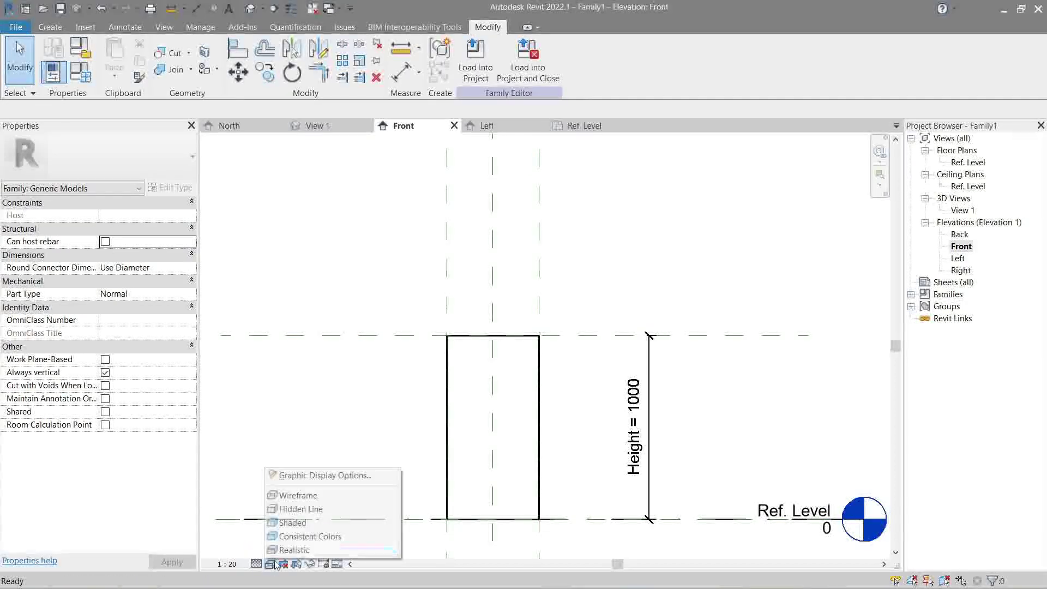
{"action": "left_click", "coordinate": [310, 536]}
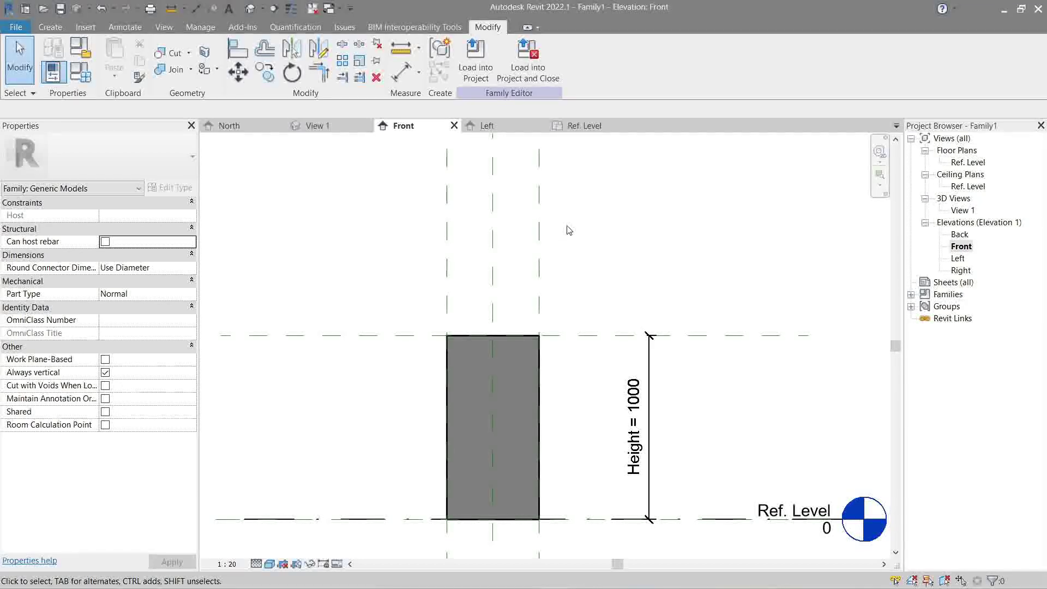
Select the column extrusion and examine the materials available for it in the Material Browser
{"action": "left_click", "coordinate": [538, 369]}
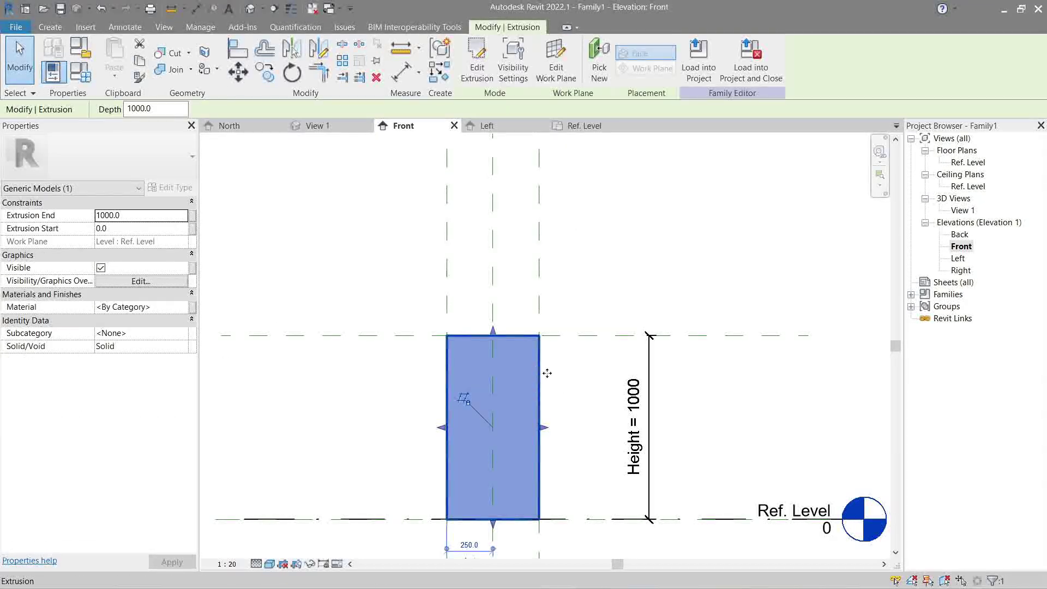
{"action": "middle_click_drag", "start_coordinate": [570, 388], "coordinate": [613, 358]}
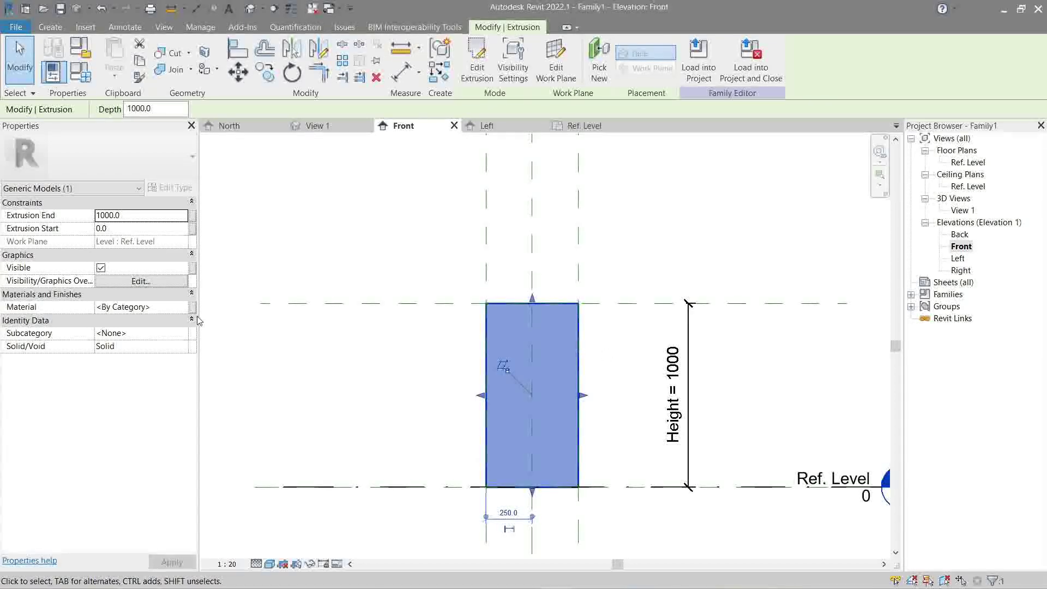
{"action": "left_click", "coordinate": [179, 311]}
{"action": "left_click", "coordinate": [183, 306]}
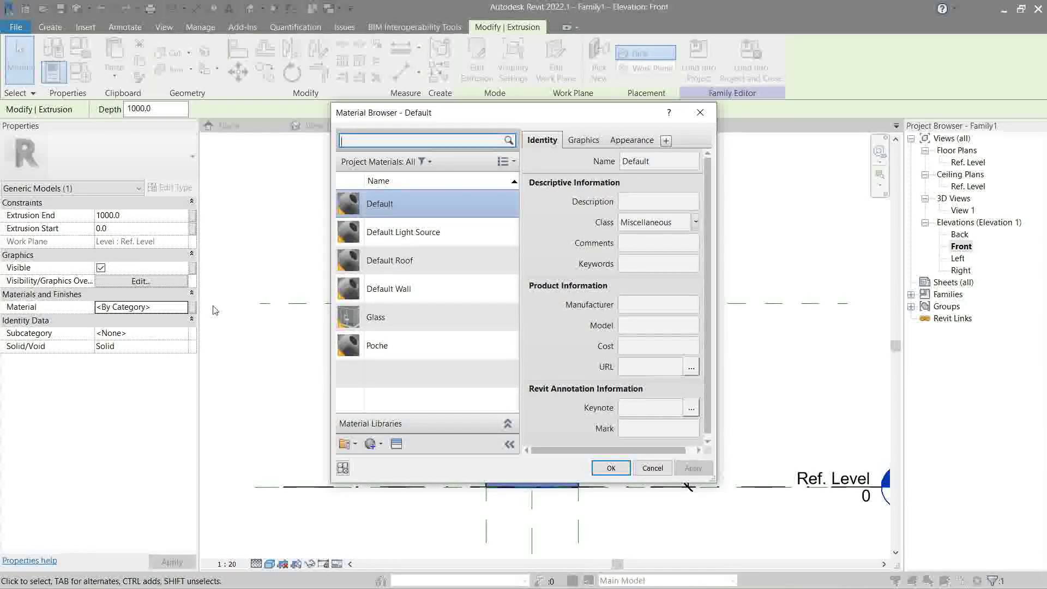
{"action": "key", "text": "Escape"}
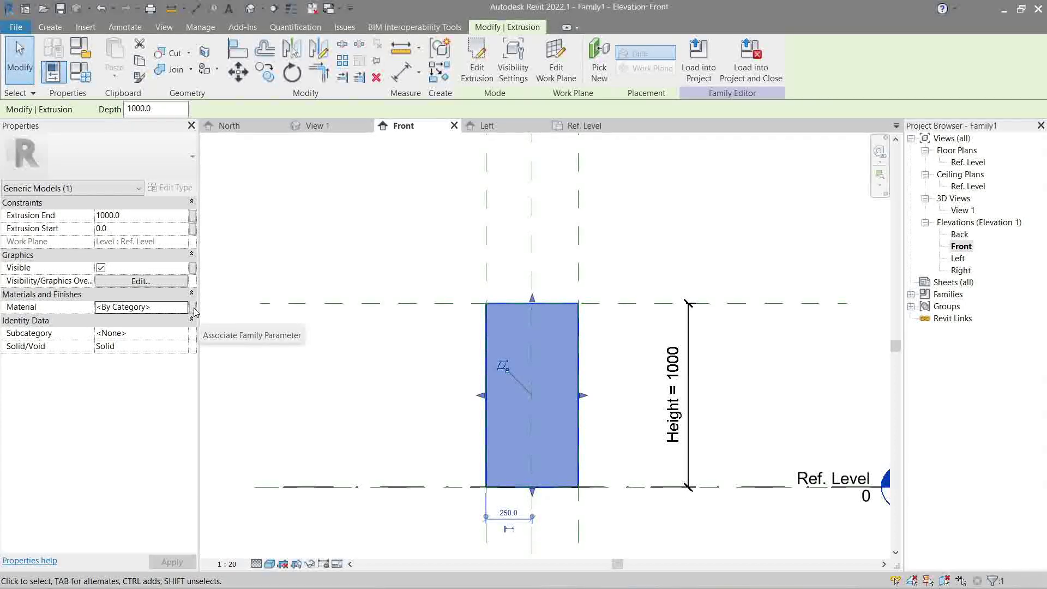
Associate the extrusion's material with a new type-based family parameter named Material, grouped under Materials and Finishes
{"action": "left_click", "coordinate": [194, 311]}
{"action": "left_click_drag", "start_coordinate": [529, 165], "coordinate": [331, 182]}
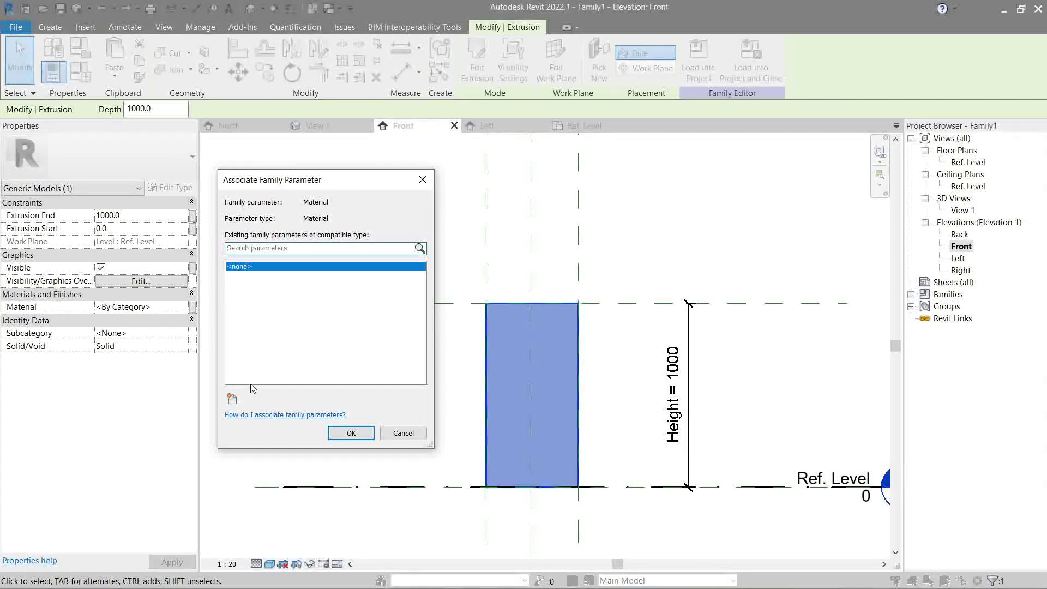
{"action": "left_click", "coordinate": [233, 399]}
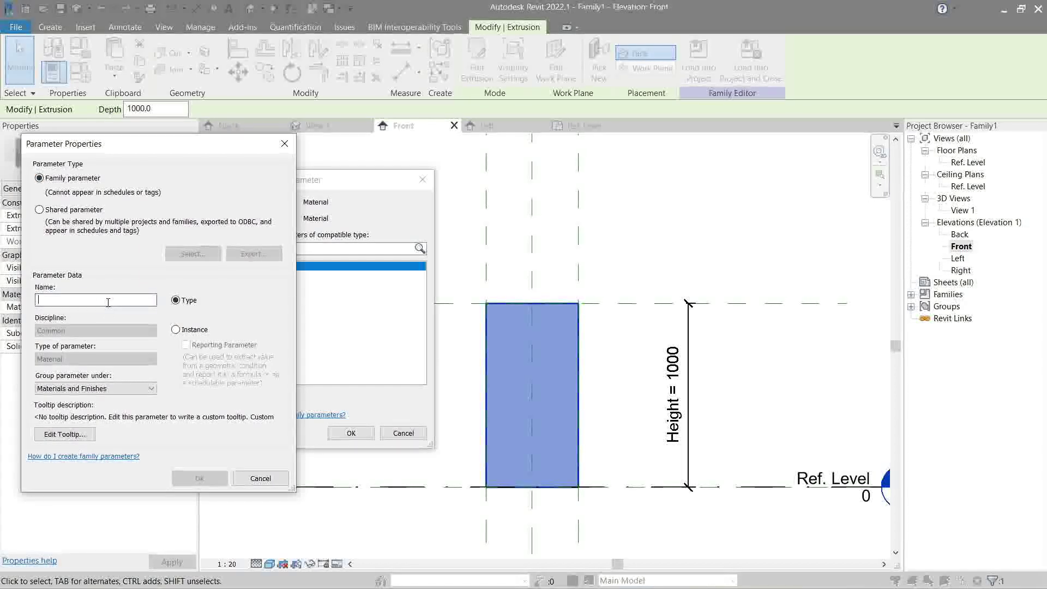
{"action": "type", "text": "Material"}
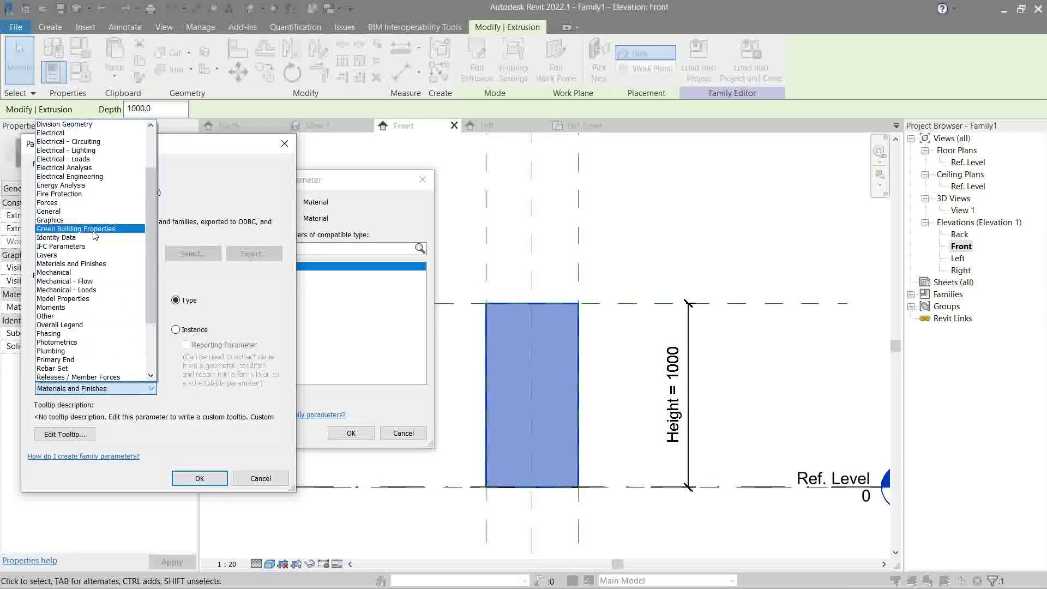
{"action": "left_click", "coordinate": [82, 389]}
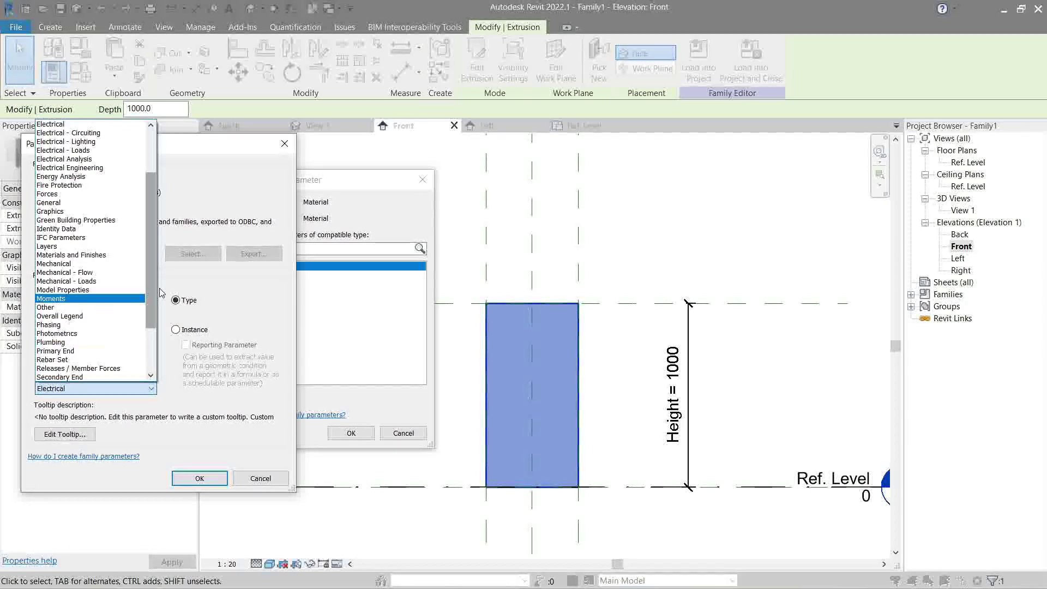
{"action": "left_click", "coordinate": [107, 257]}
{"action": "left_click", "coordinate": [200, 478]}
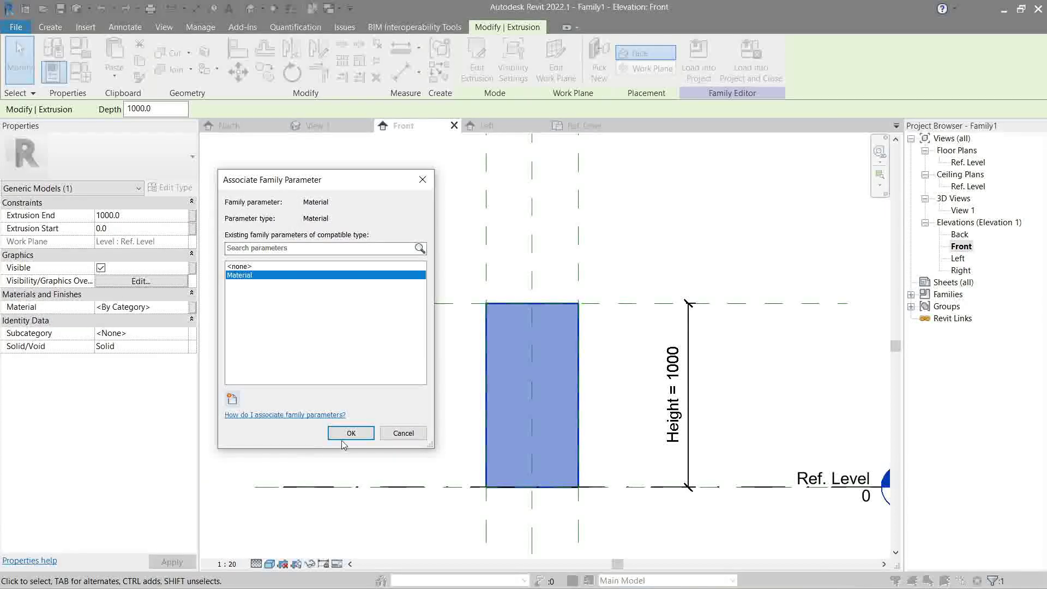
{"action": "left_click", "coordinate": [352, 433]}
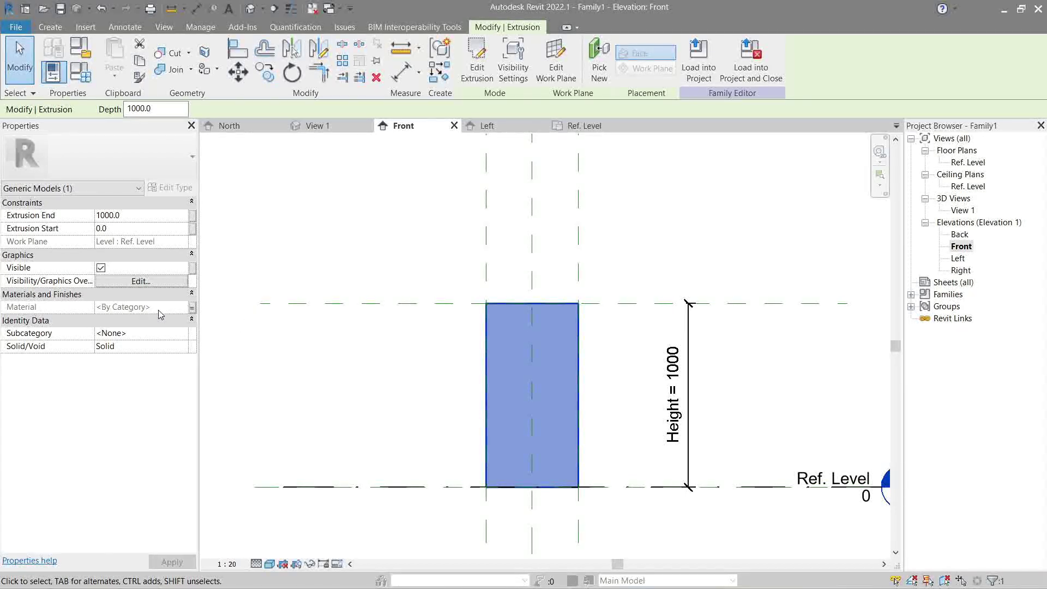
{"action": "left_click", "coordinate": [415, 352]}
{"action": "scroll", "coordinate": [436, 352], "scroll_direction": "down", "scroll_amount": 2}
{"action": "scroll", "coordinate": [577, 270], "scroll_direction": "up", "scroll_amount": 1}
{"action": "scroll", "coordinate": [577, 270], "scroll_direction": "up", "scroll_amount": 2}
{"action": "scroll", "coordinate": [532, 374], "scroll_direction": "down", "scroll_amount": 1}
{"action": "scroll", "coordinate": [593, 274], "scroll_direction": "up", "scroll_amount": 2}
{"action": "middle_click_drag", "start_coordinate": [581, 294], "coordinate": [598, 307]}
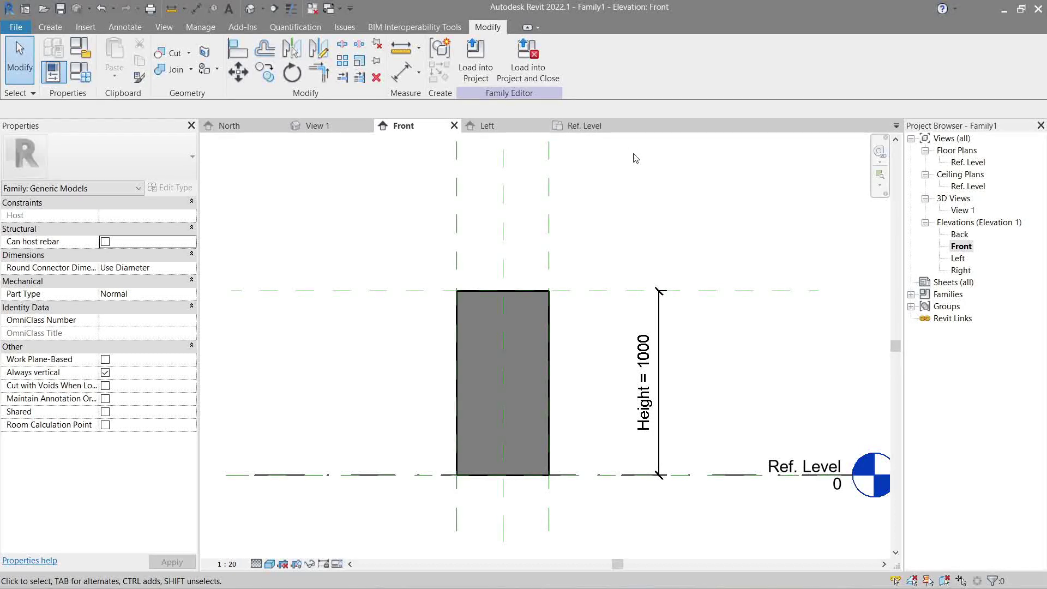
Load the family into Project1 and open the project's Ground Floor plan
{"action": "left_click", "coordinate": [481, 76]}
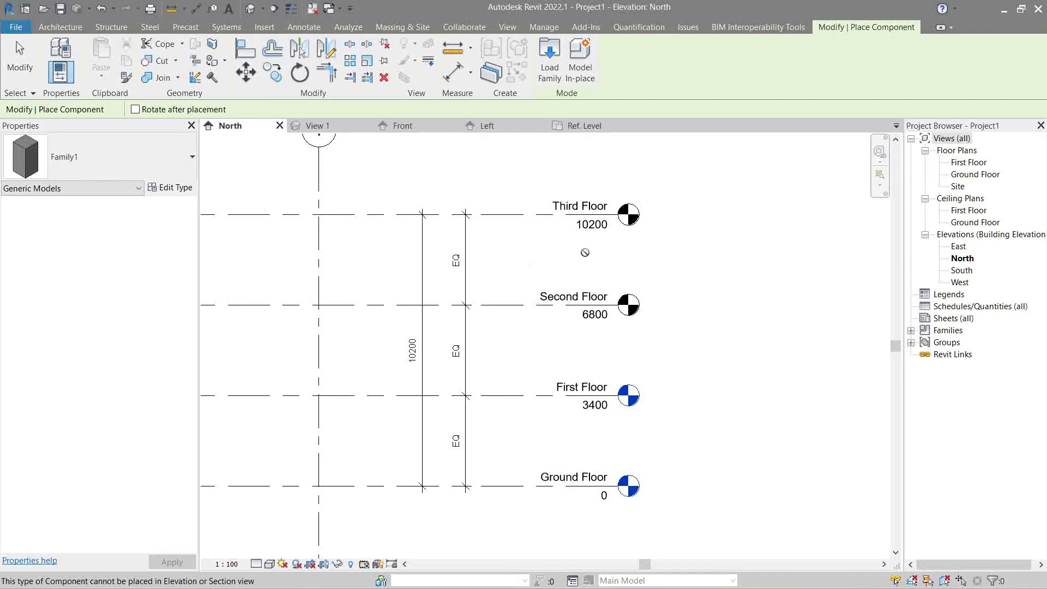
{"action": "double_click", "coordinate": [962, 176]}
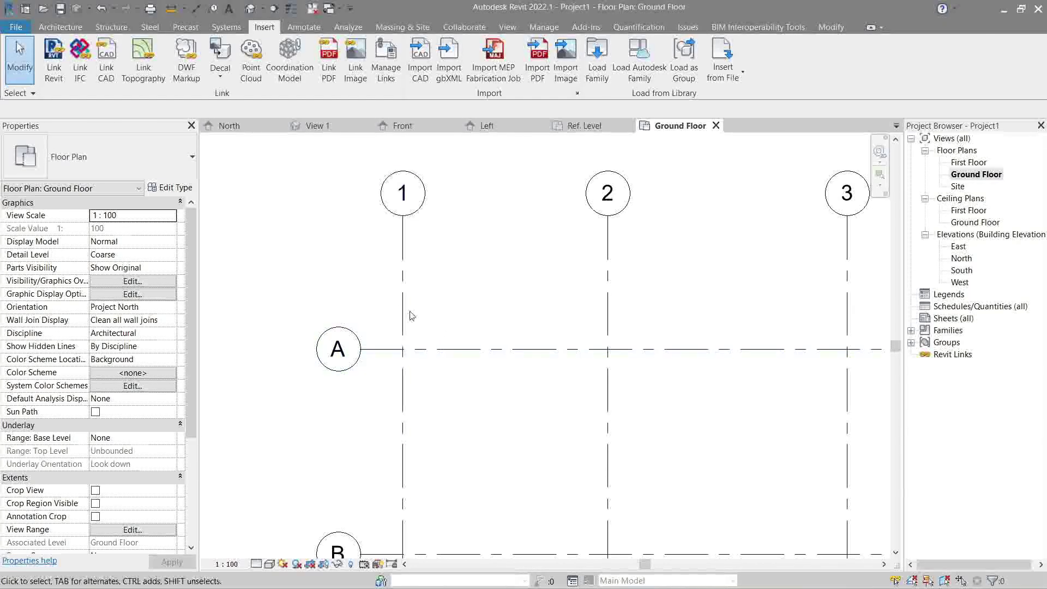
Examine which structural column types Project1 offers for placement in the Ground Floor plan
{"action": "left_click", "coordinate": [111, 26]}
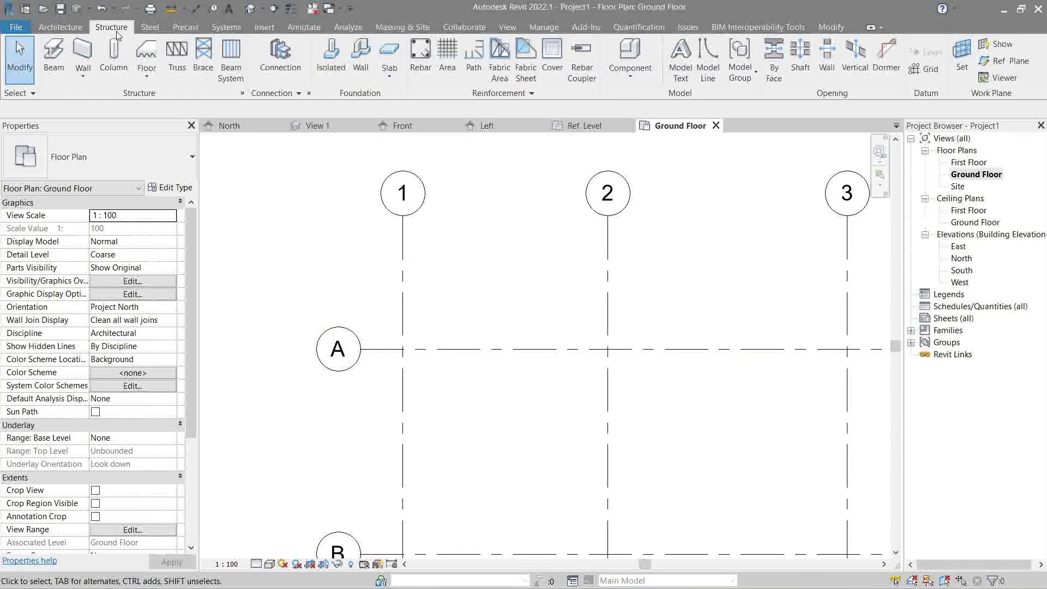
{"action": "left_click", "coordinate": [113, 53]}
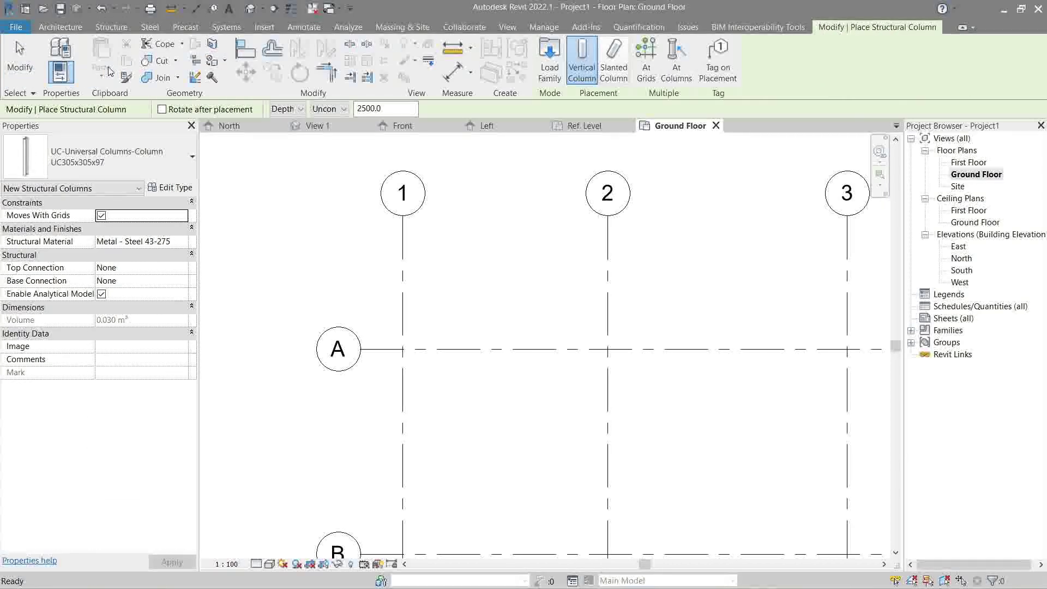
{"action": "left_click", "coordinate": [111, 153]}
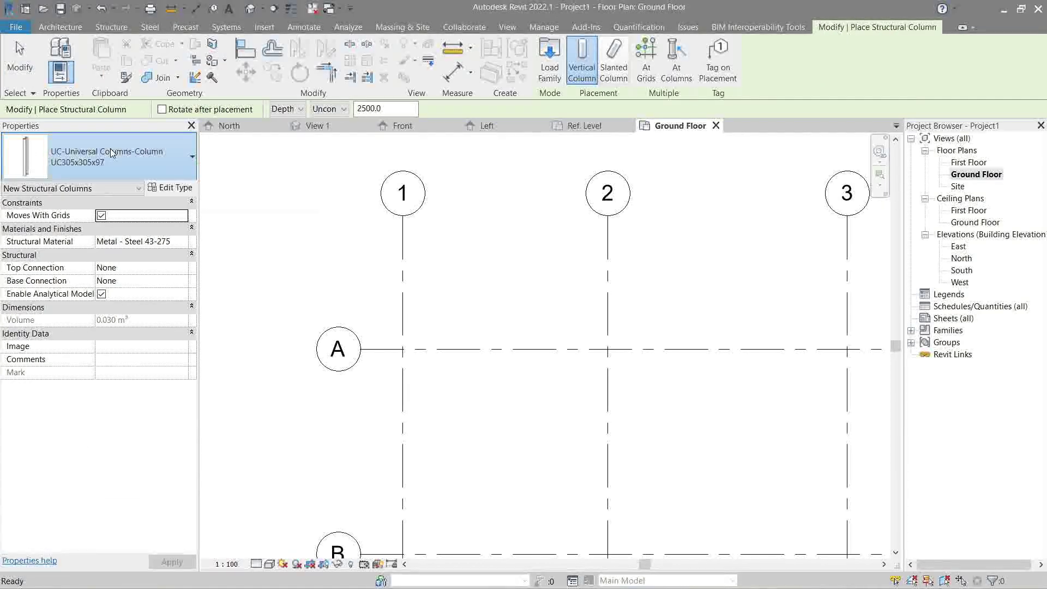
{"action": "mouse_move", "coordinate": [123, 232]}
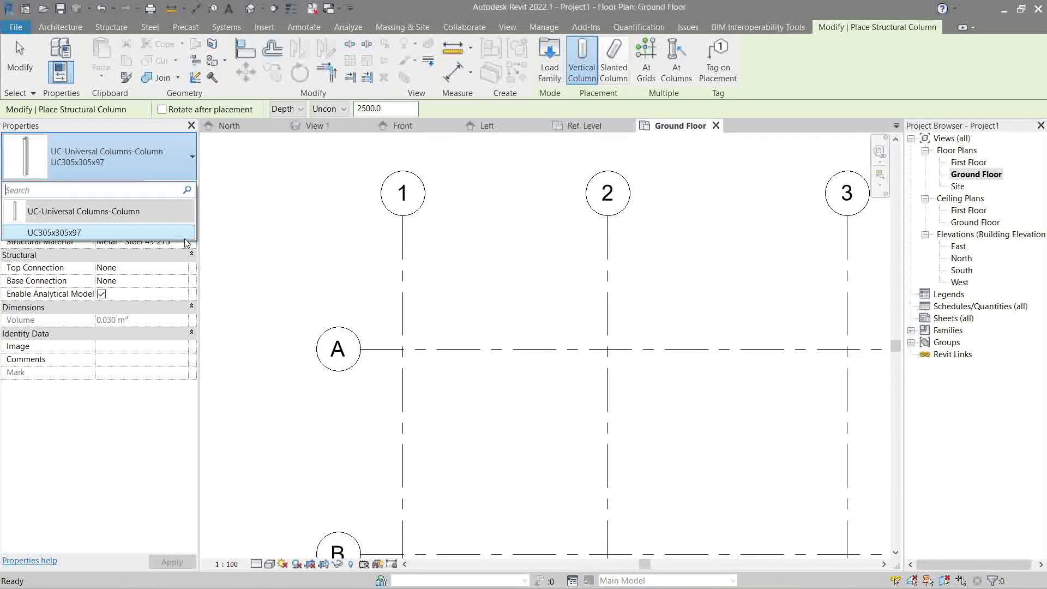
{"action": "left_click", "coordinate": [335, 253]}
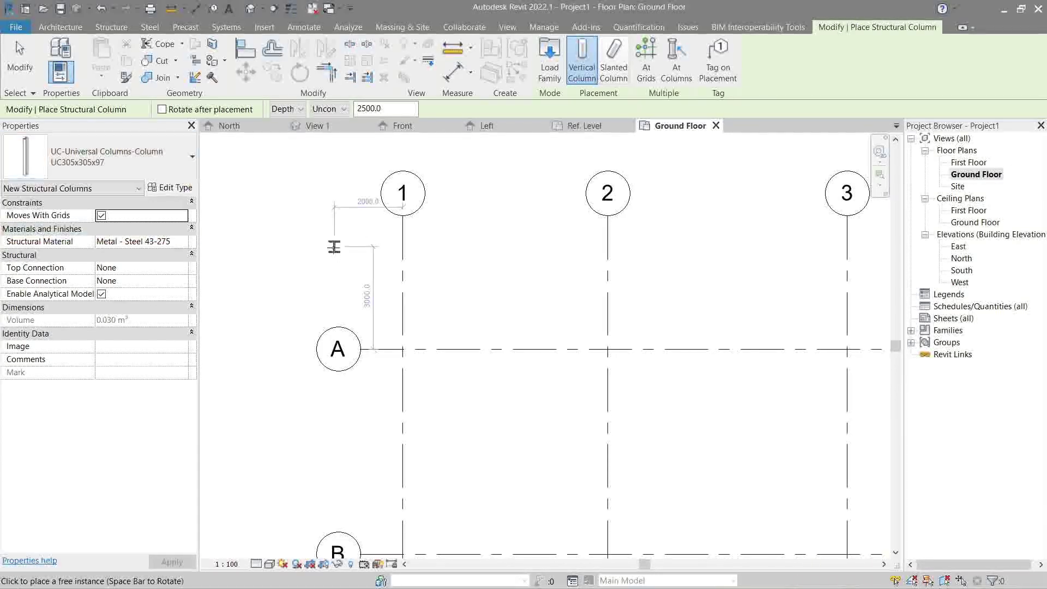
{"action": "left_click", "coordinate": [327, 213]}
{"action": "key", "text": "Escape"}
{"action": "key", "text": "Escape"}
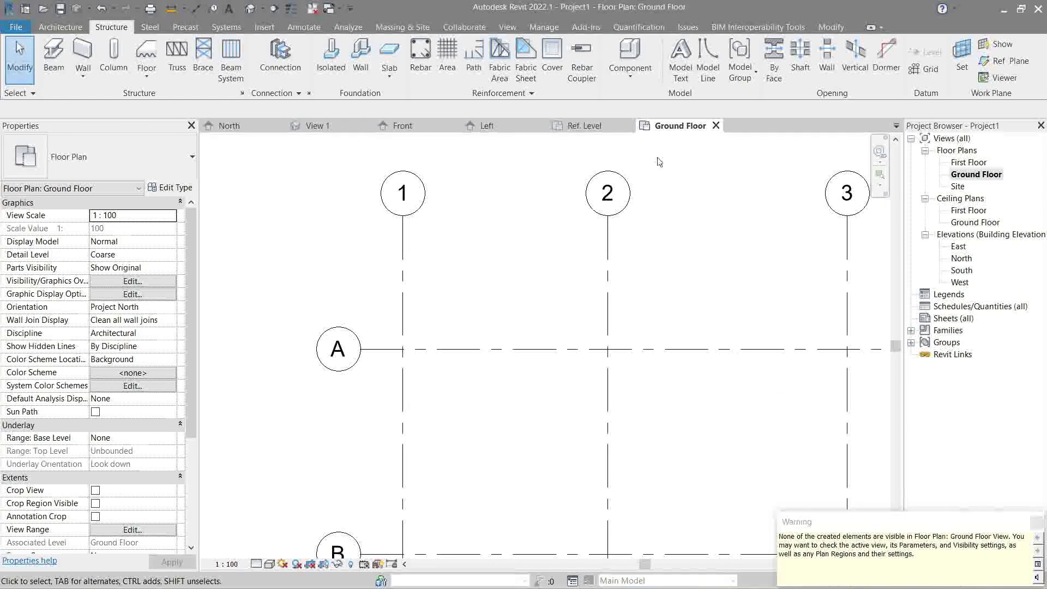
Switch to the family's Ref. Level view and set the column family's category to Structural Columns
{"action": "left_click", "coordinate": [579, 128]}
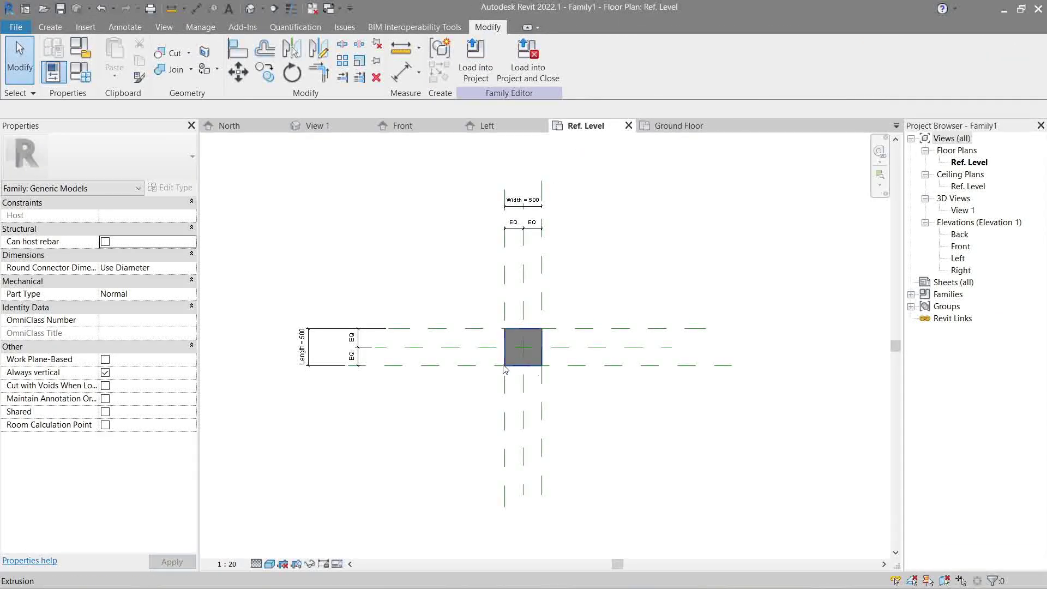
{"action": "scroll", "coordinate": [503, 369], "scroll_direction": "up", "scroll_amount": 5}
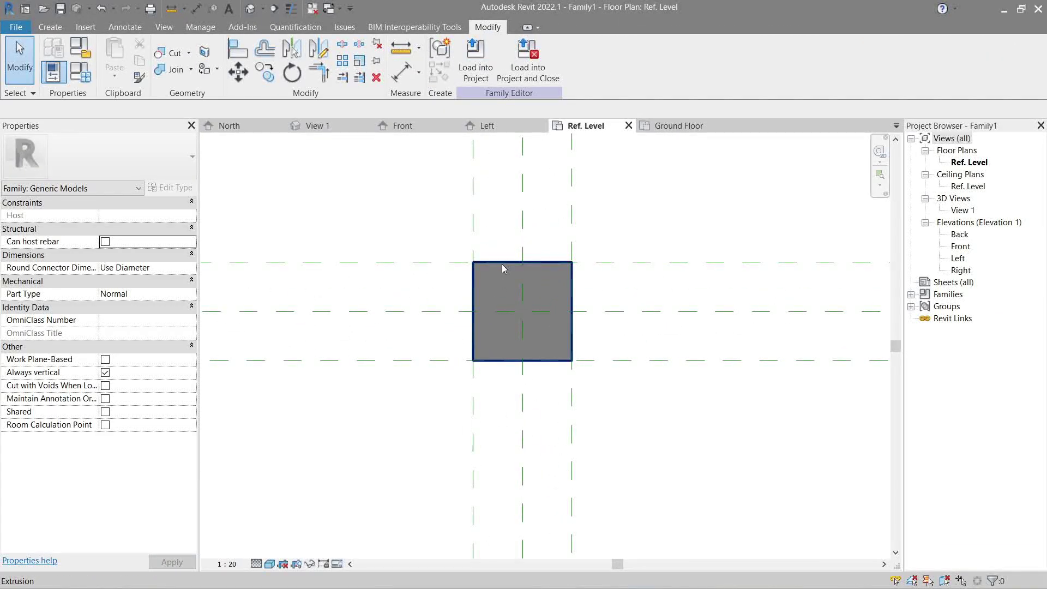
{"action": "left_click", "coordinate": [503, 268]}
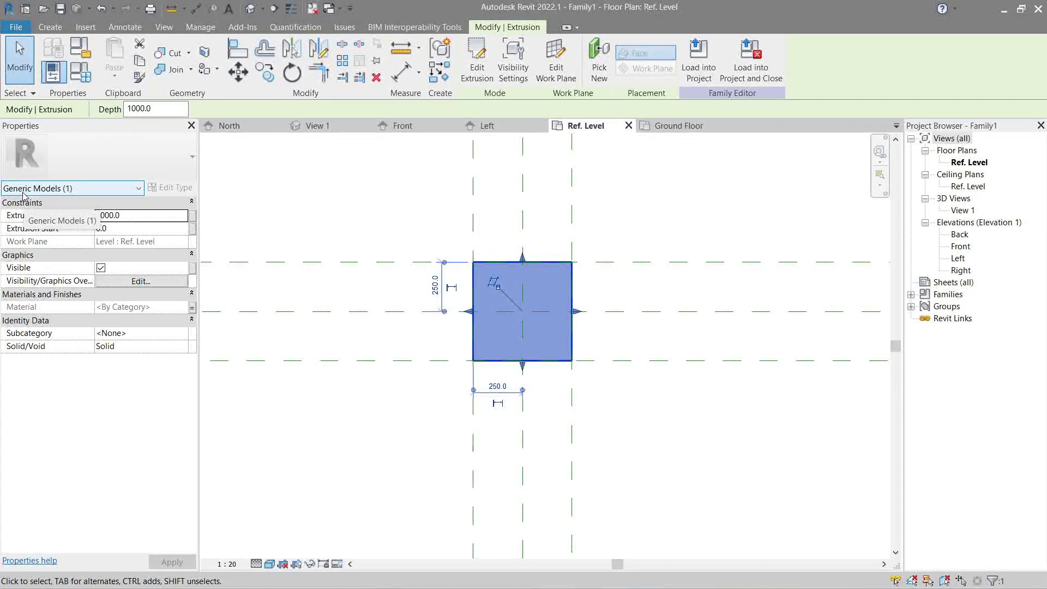
{"action": "left_click", "coordinate": [84, 52]}
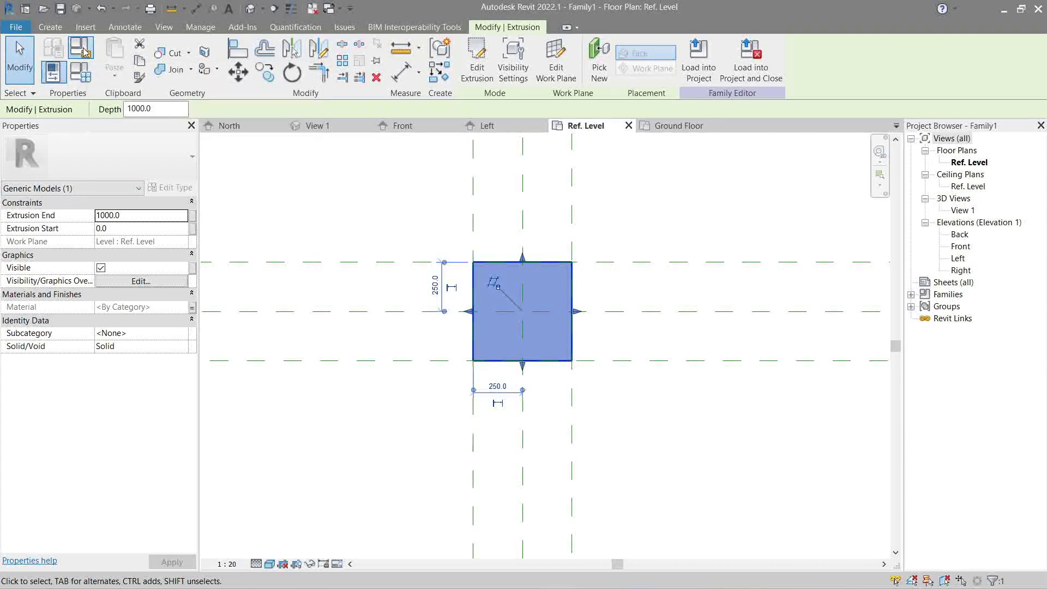
{"action": "left_click_drag", "start_coordinate": [472, 135], "coordinate": [285, 177]}
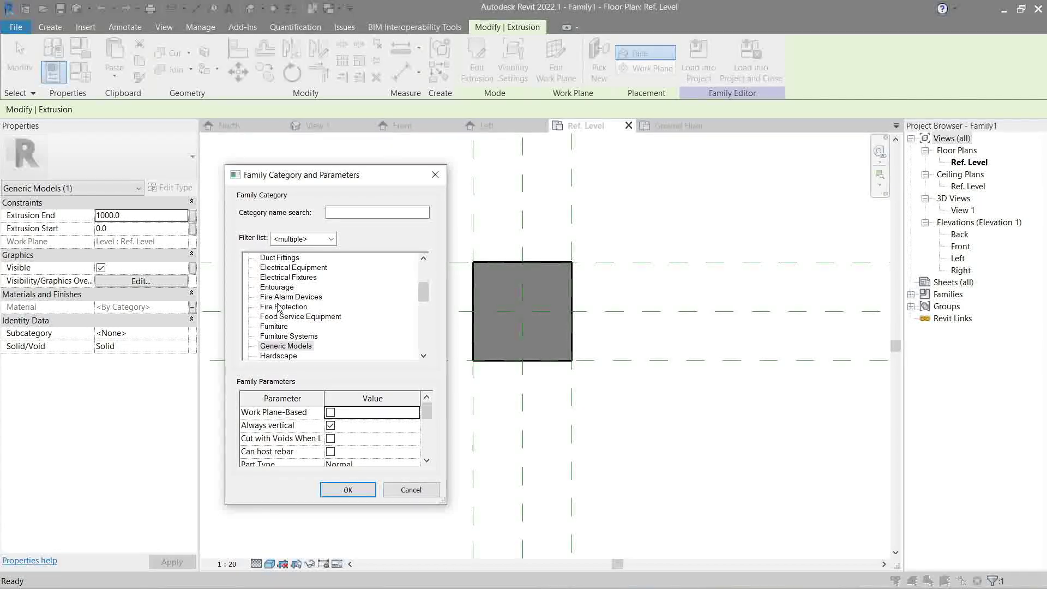
{"action": "left_click", "coordinate": [423, 293]}
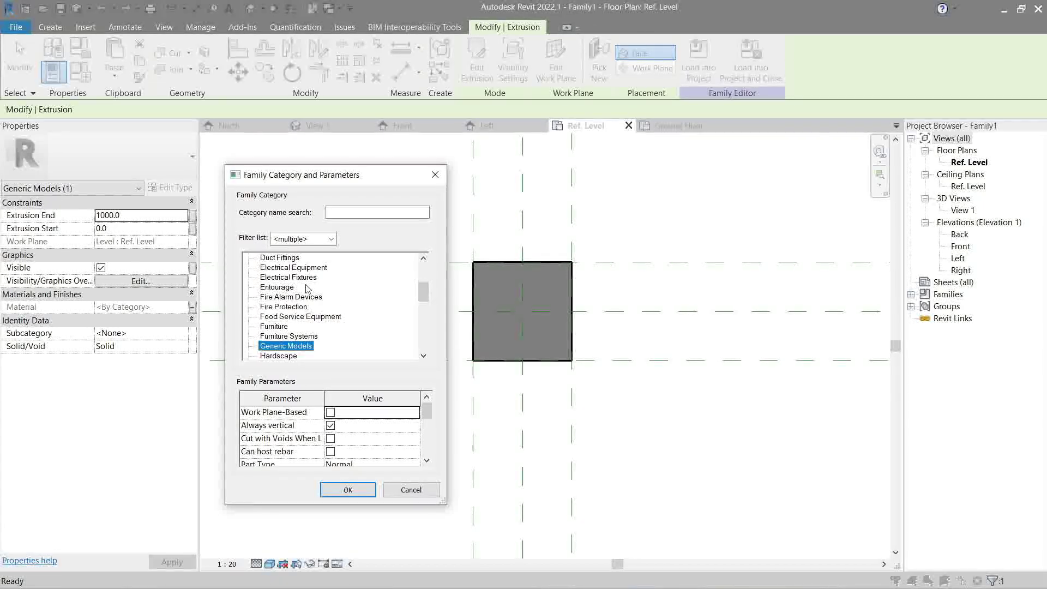
{"action": "type", "text": "st"}
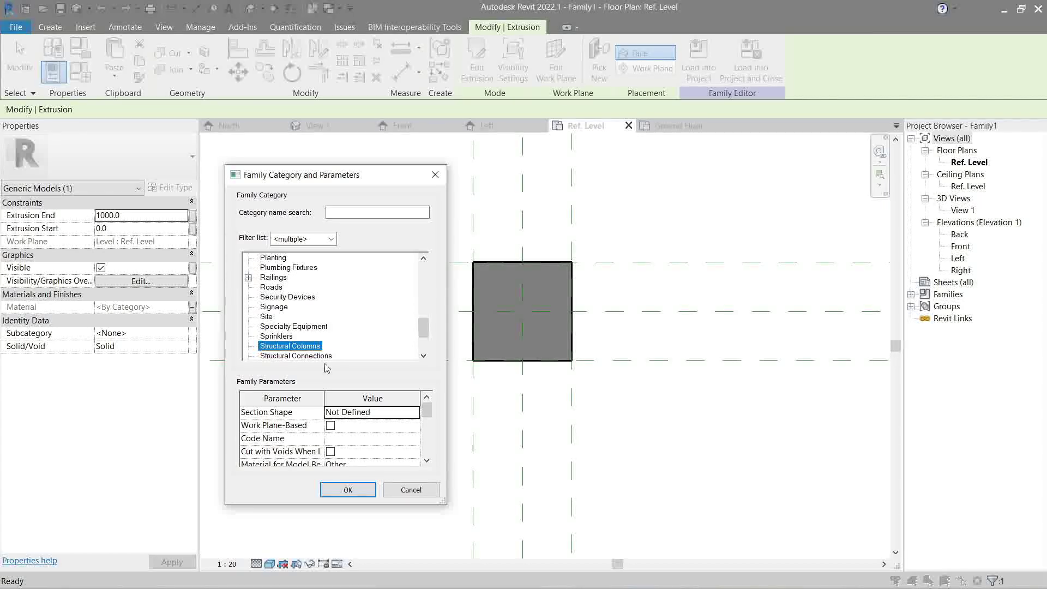
{"action": "left_click", "coordinate": [347, 489]}
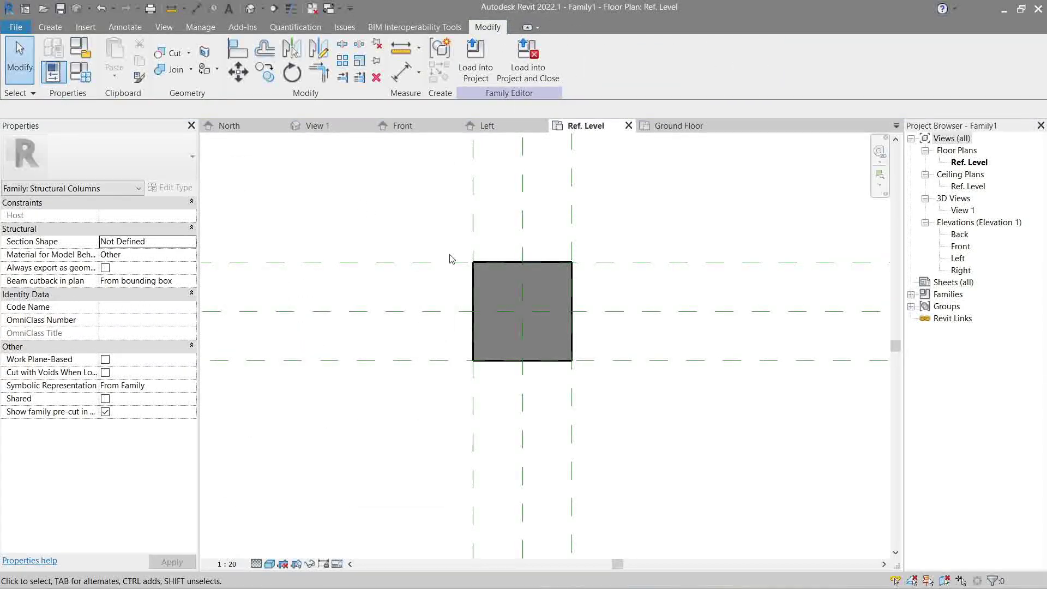
{"action": "left_click", "coordinate": [473, 283]}
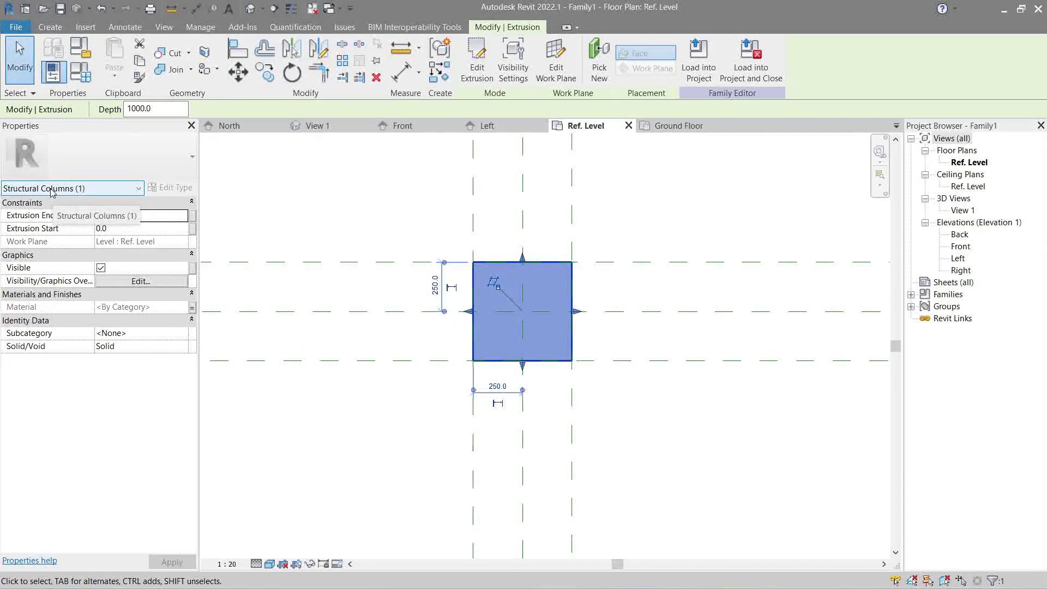
{"action": "left_click", "coordinate": [367, 238]}
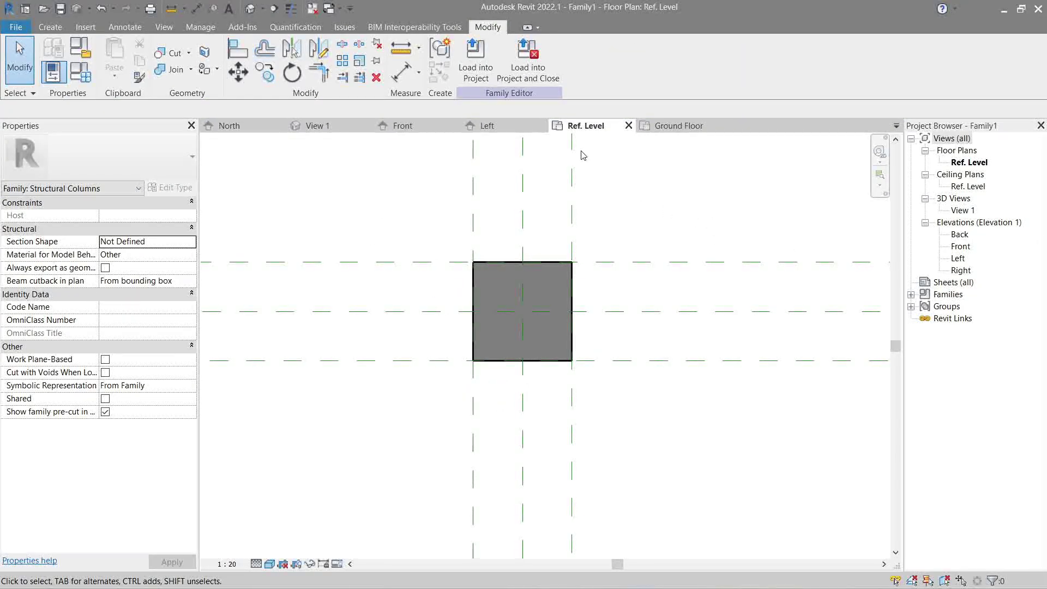
Place a Family1 structural column in Project1's Ground Floor plan, about 500 mm from both grid 1 and grid A
{"action": "left_click", "coordinate": [679, 126]}
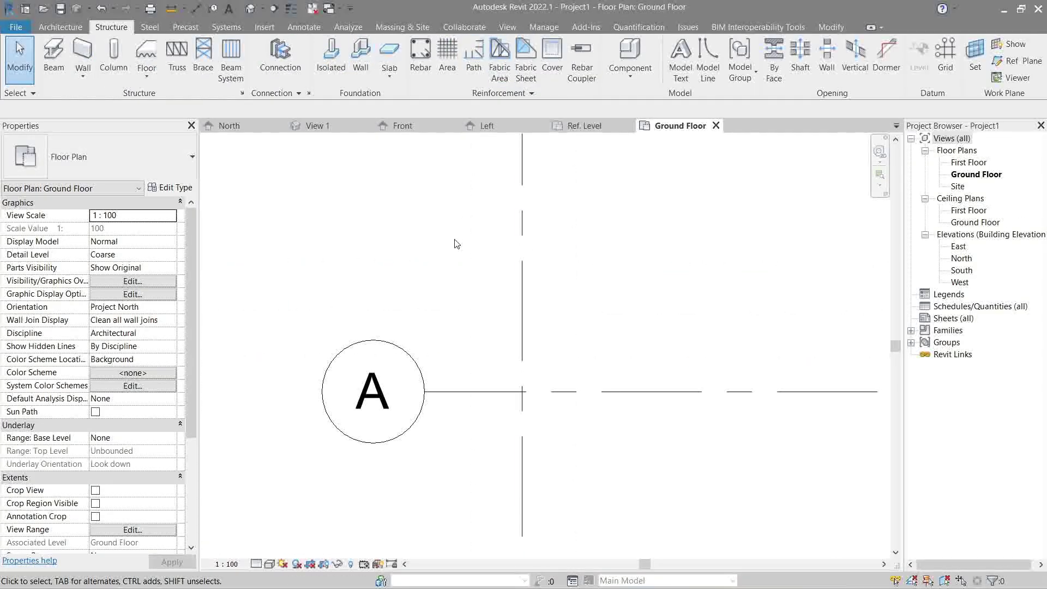
{"action": "scroll", "coordinate": [584, 256], "scroll_direction": "down", "scroll_amount": 3}
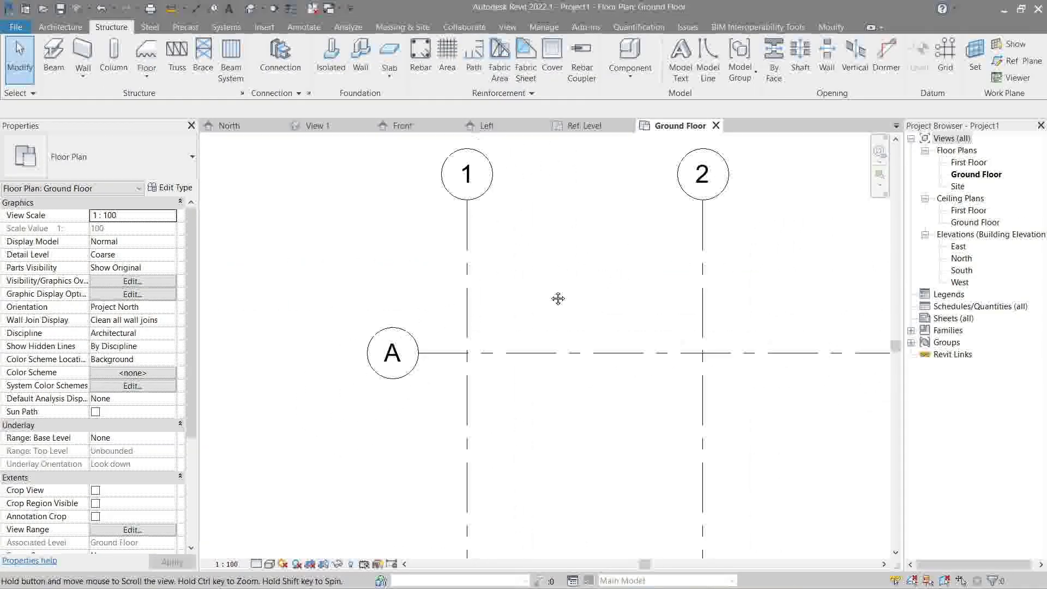
{"action": "left_click", "coordinate": [113, 55]}
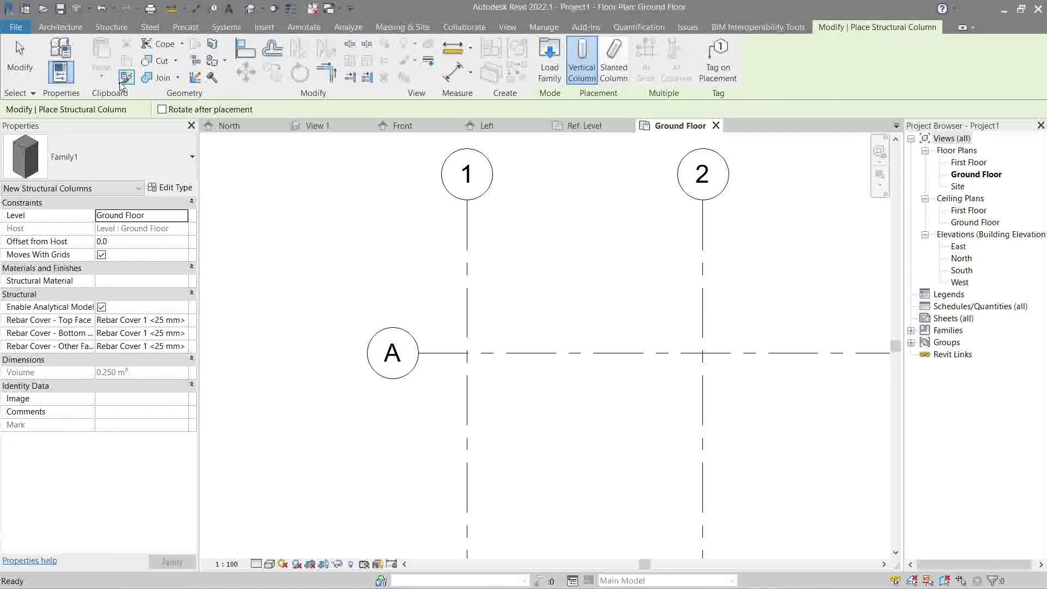
{"action": "left_click", "coordinate": [114, 159]}
{"action": "left_click", "coordinate": [103, 233]}
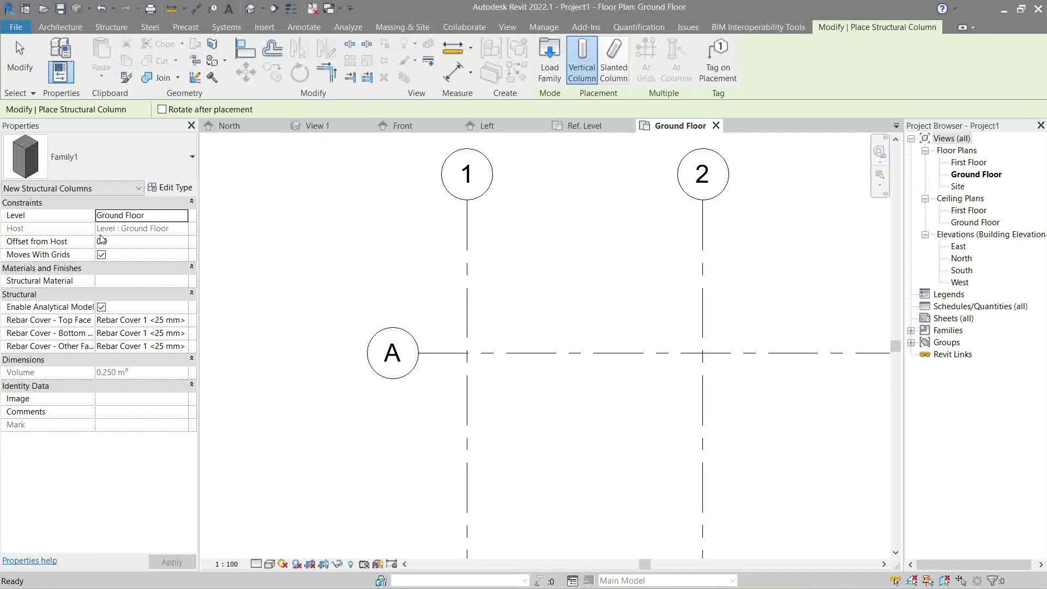
{"action": "left_click", "coordinate": [120, 158]}
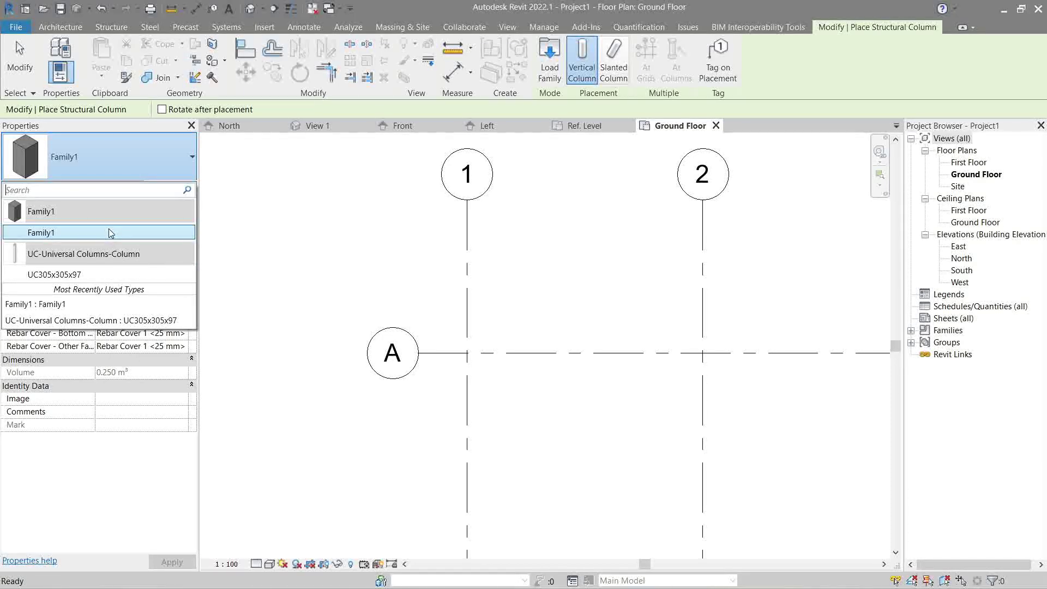
{"action": "left_click", "coordinate": [109, 231]}
{"action": "scroll", "coordinate": [452, 355], "scroll_direction": "up", "scroll_amount": 3}
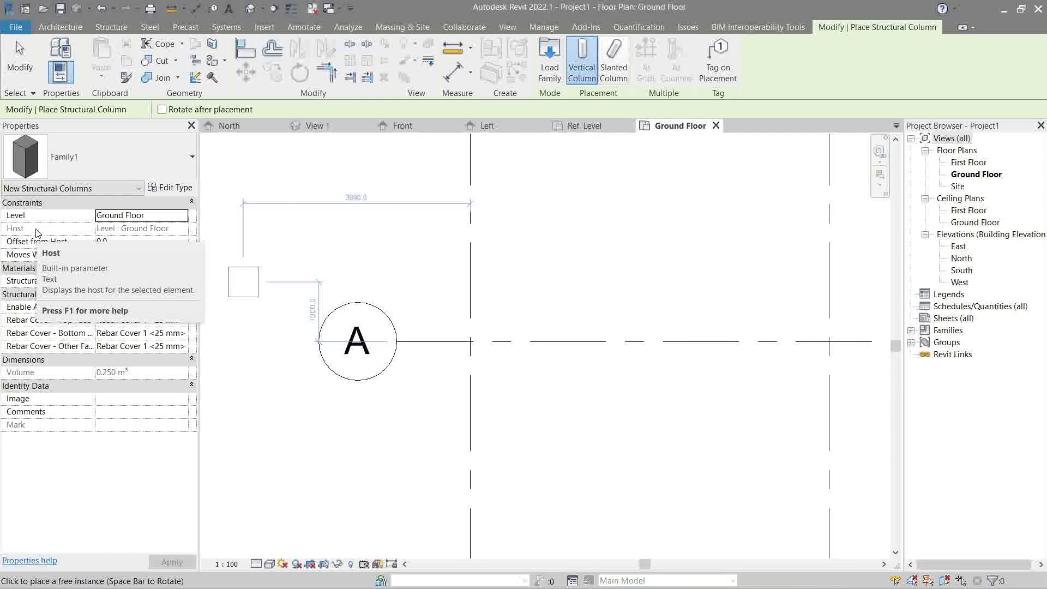
{"action": "middle_click_drag", "start_coordinate": [432, 274], "coordinate": [402, 257]}
{"action": "left_click", "coordinate": [411, 293]}
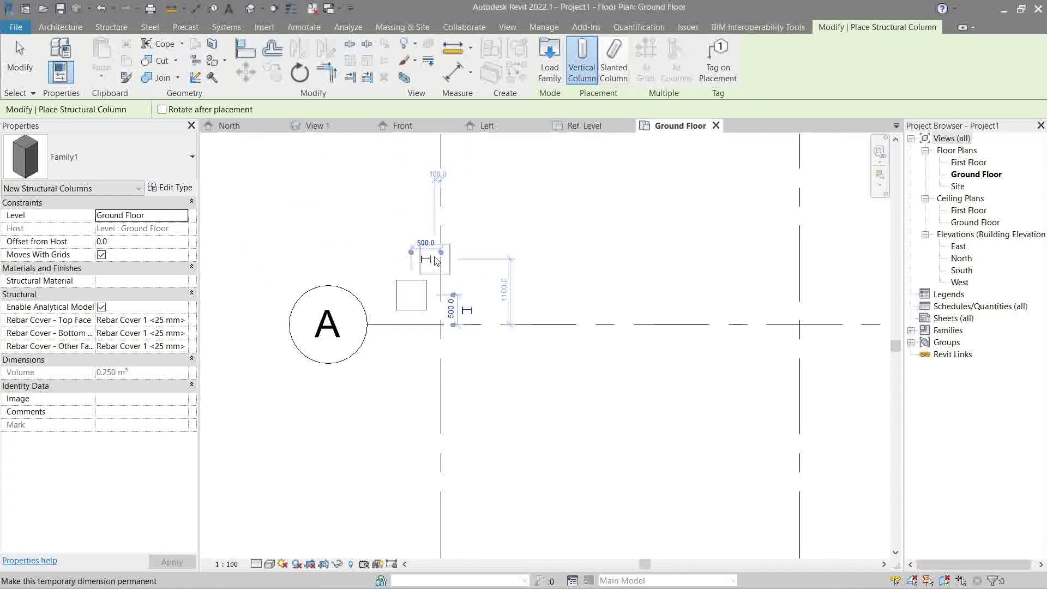
{"action": "key", "text": "Escape"}
{"action": "key", "text": "Escape"}
Copy the placed column to the other side of grid 1 and delete the copy
{"action": "left_click", "coordinate": [412, 289]}
{"action": "left_click_drag", "start_coordinate": [412, 289], "coordinate": [487, 270], "text": "ctrl"}
{"action": "left_click", "coordinate": [499, 297]}
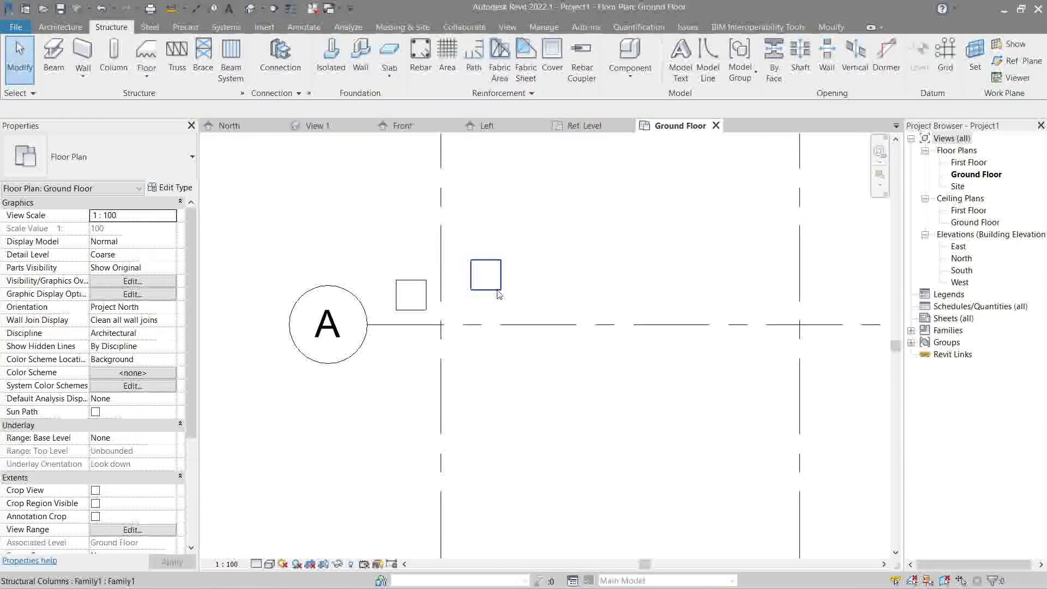
{"action": "left_click", "coordinate": [485, 276]}
{"action": "key", "text": "Delete"}
Move the column across grid 1, to about 816 mm from grid 1 and 979 mm from grid A
{"action": "left_click_drag", "start_coordinate": [424, 309], "coordinate": [502, 279]}
{"action": "left_click", "coordinate": [503, 287]}
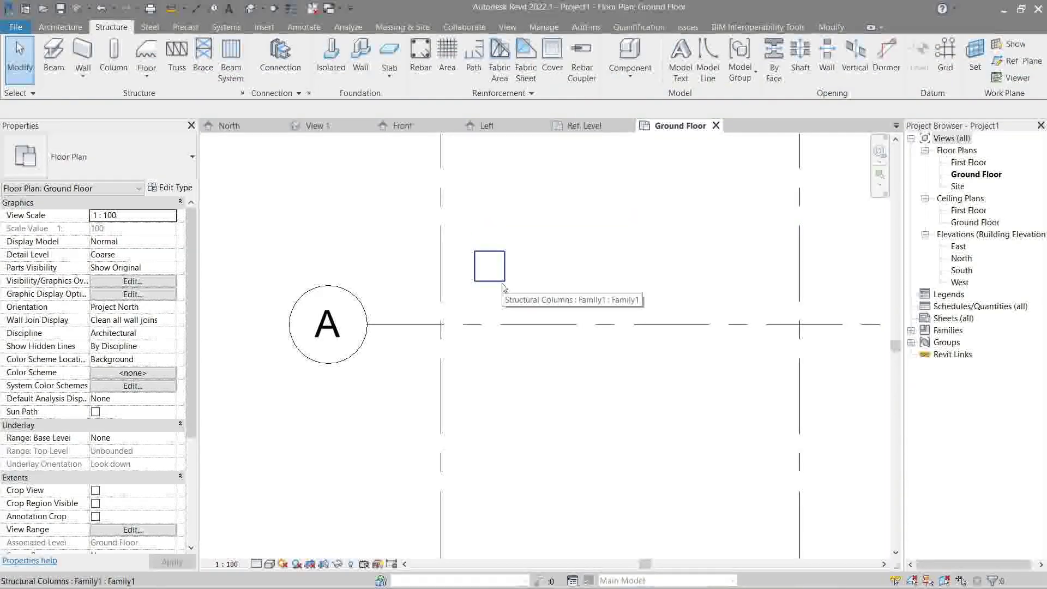
Display the Ground Floor plan at Fine detail level with a visual style that fills elements with colour
{"action": "left_click", "coordinate": [256, 564]}
{"action": "left_click", "coordinate": [273, 549]}
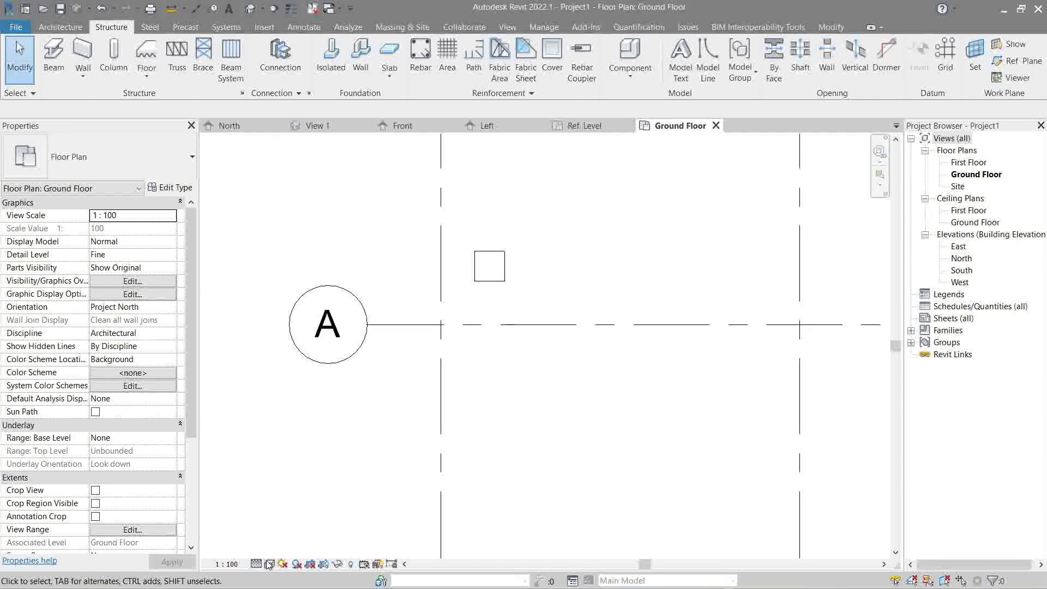
{"action": "left_click", "coordinate": [270, 564]}
{"action": "left_click", "coordinate": [286, 509]}
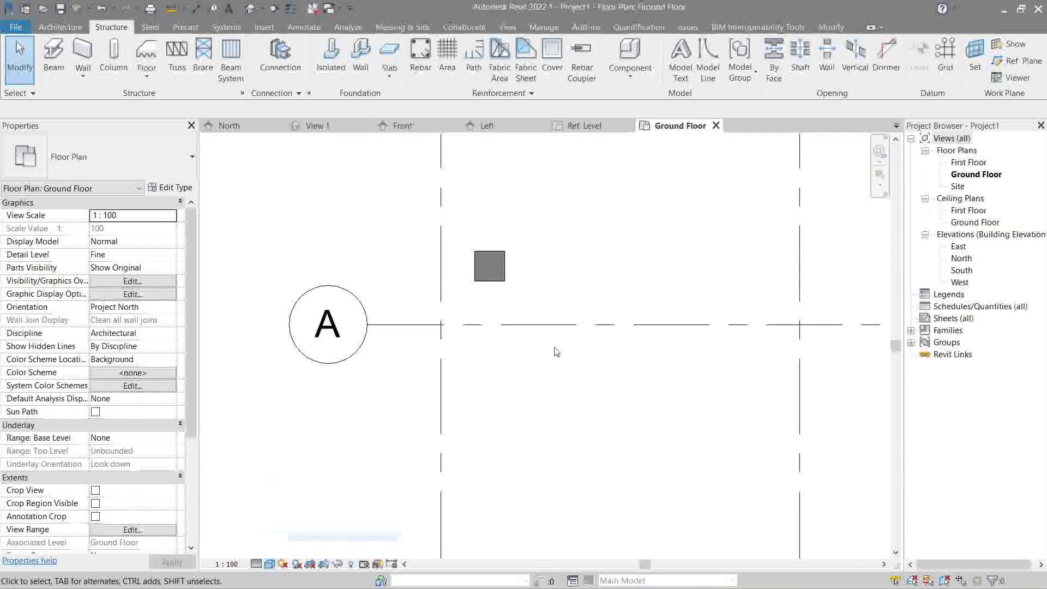
Assign Concrete, Cast In Situ as the Structural Material of the placed Family1 column
{"action": "left_click", "coordinate": [499, 278]}
{"action": "scroll", "coordinate": [492, 282], "scroll_direction": "up", "scroll_amount": 1}
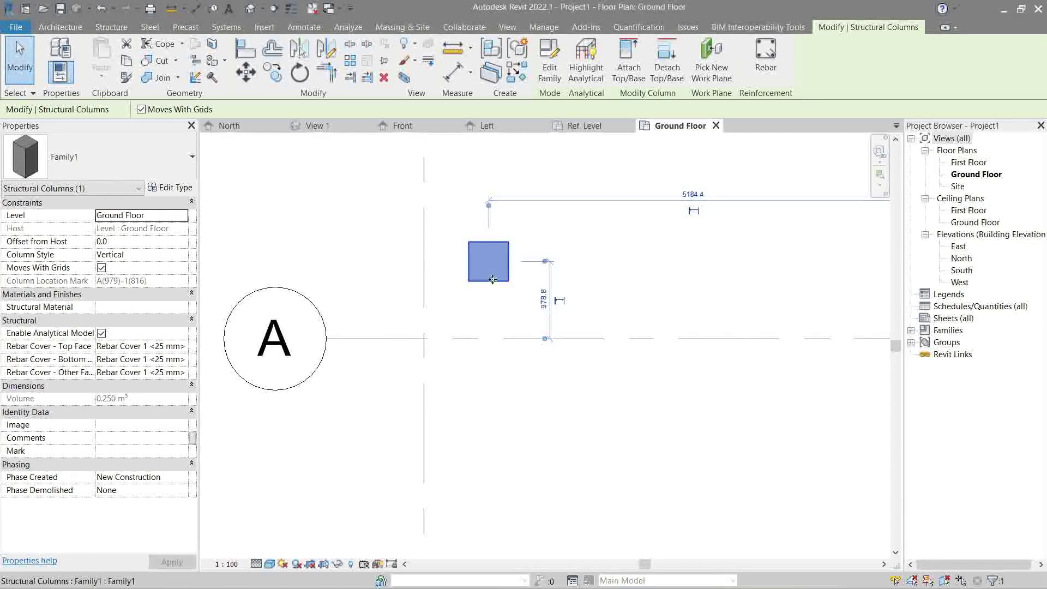
{"action": "left_click", "coordinate": [165, 308]}
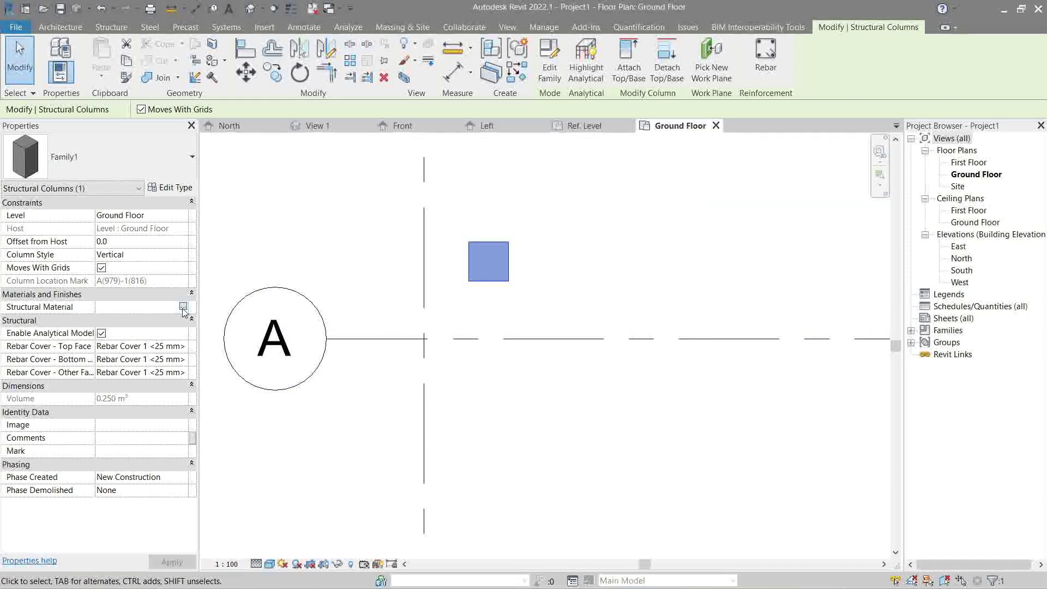
{"action": "left_click", "coordinate": [183, 306]}
{"action": "left_click_drag", "start_coordinate": [460, 115], "coordinate": [187, 149]}
{"action": "left_click", "coordinate": [185, 166]}
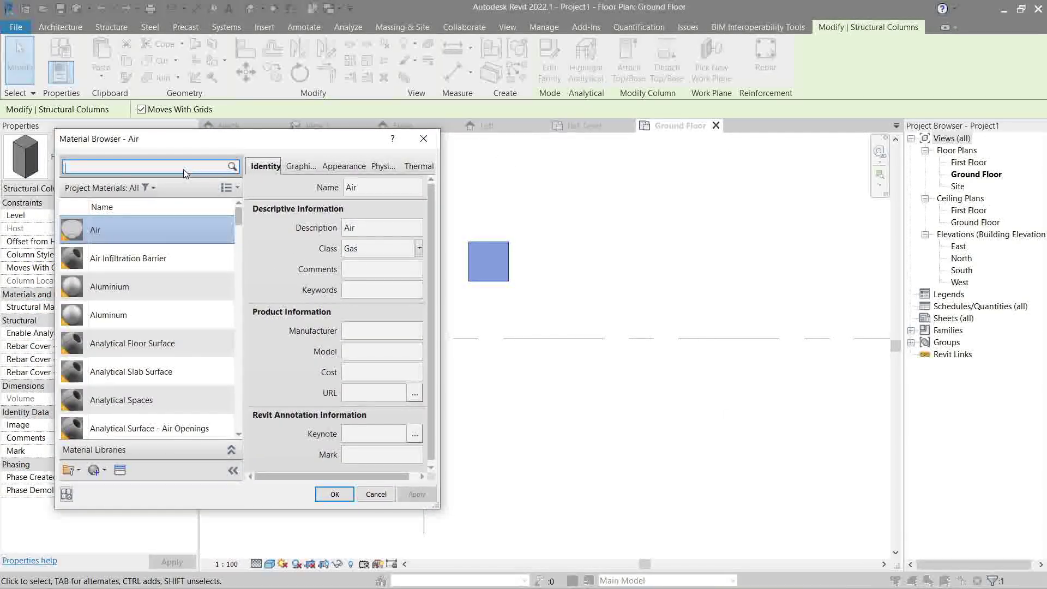
{"action": "type", "text": "con"}
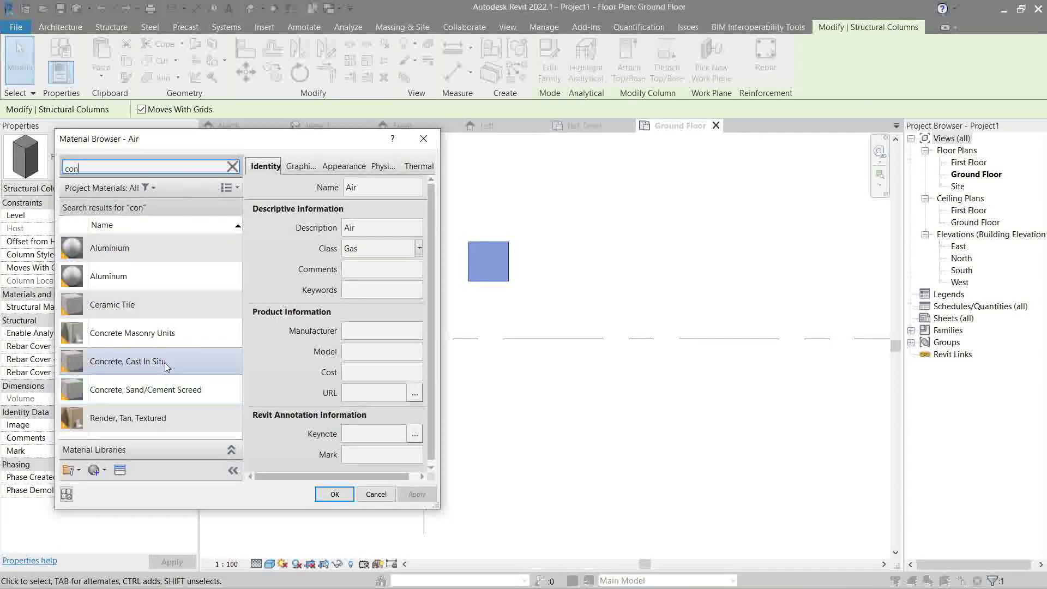
{"action": "left_click", "coordinate": [182, 359]}
{"action": "left_click", "coordinate": [182, 391]}
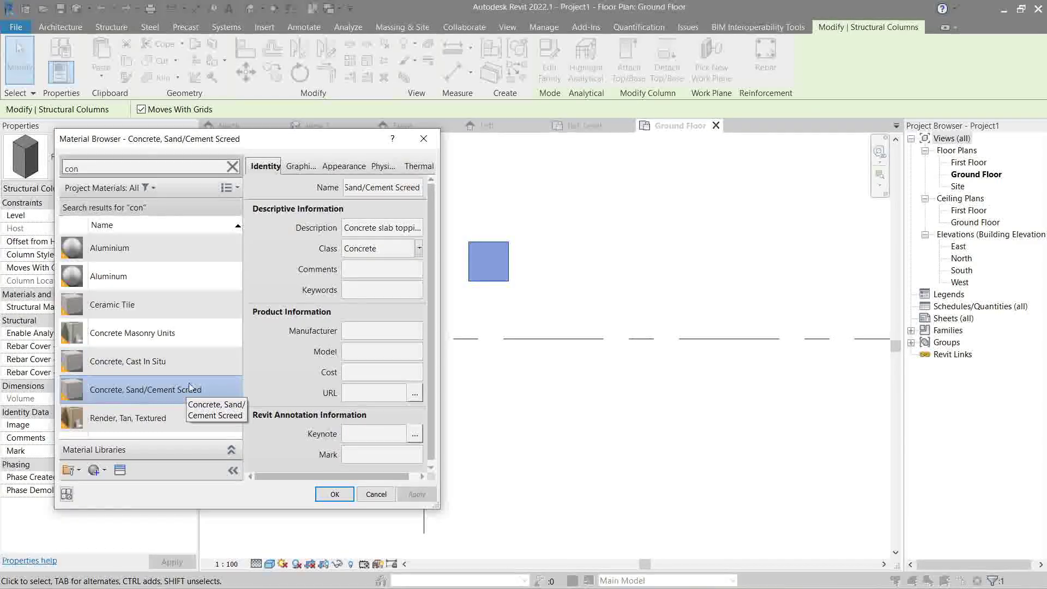
{"action": "left_click", "coordinate": [191, 355]}
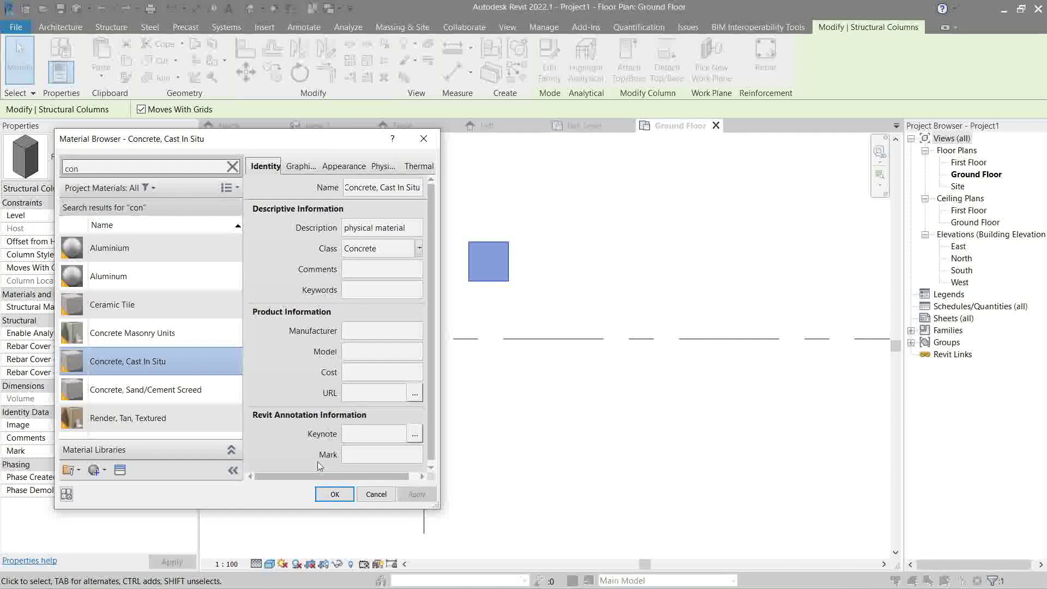
{"action": "left_click", "coordinate": [334, 494]}
{"action": "left_click", "coordinate": [476, 284]}
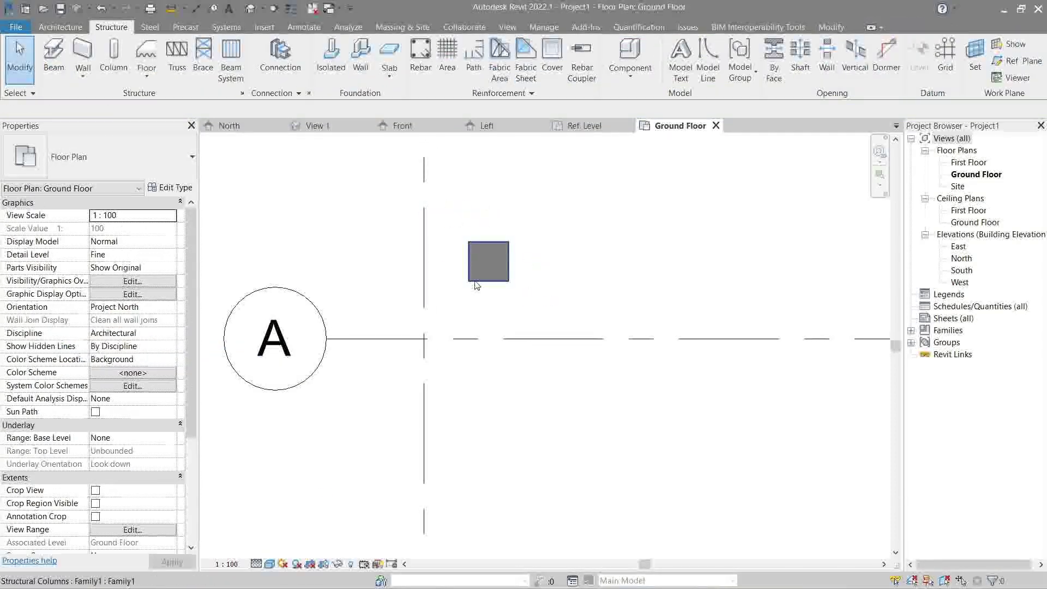
{"action": "left_click", "coordinate": [476, 284]}
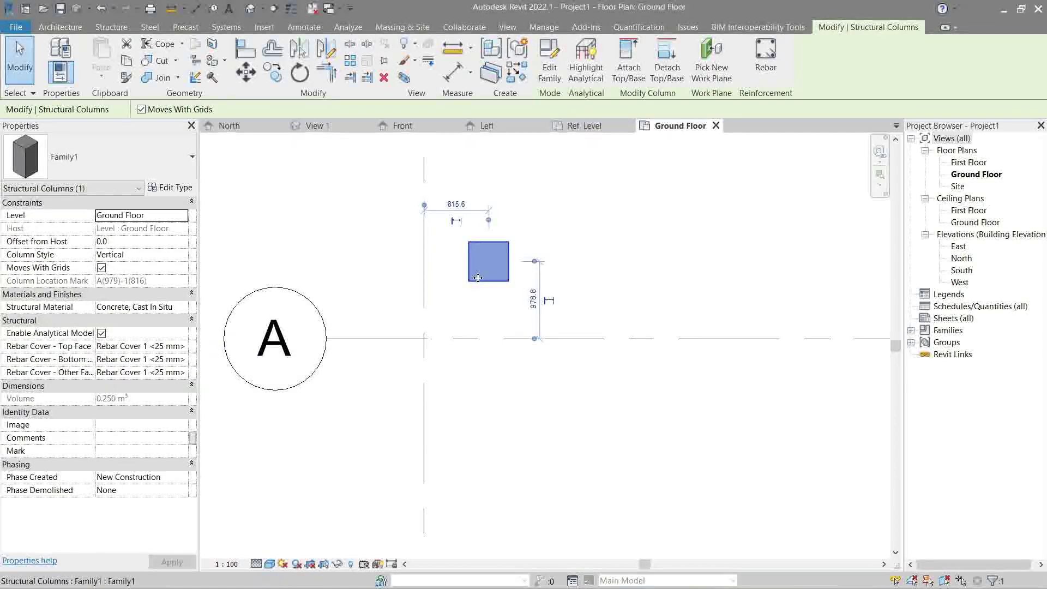
{"action": "left_click", "coordinate": [402, 434]}
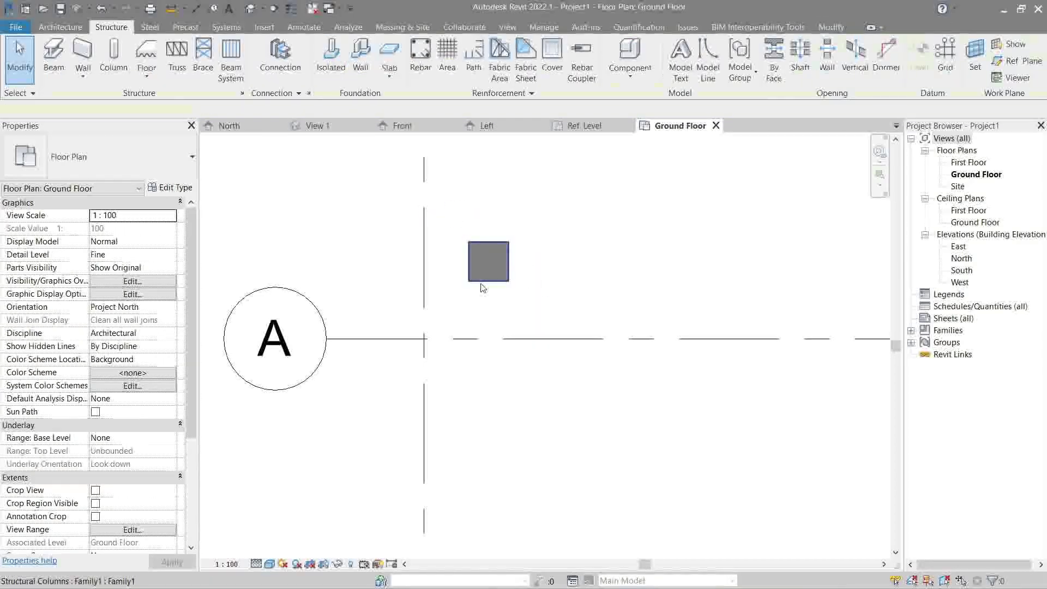
{"action": "left_click", "coordinate": [480, 287]}
{"action": "scroll", "coordinate": [480, 281], "scroll_direction": "down", "scroll_amount": 3}
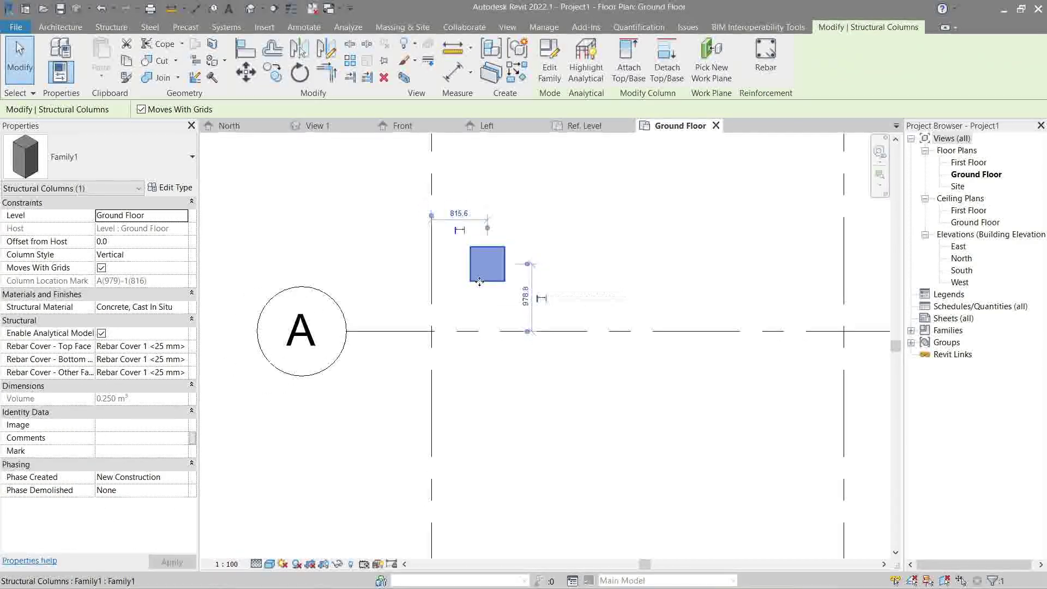
{"action": "left_click_drag", "start_coordinate": [479, 273], "coordinate": [482, 277]}
{"action": "left_click", "coordinate": [488, 289]}
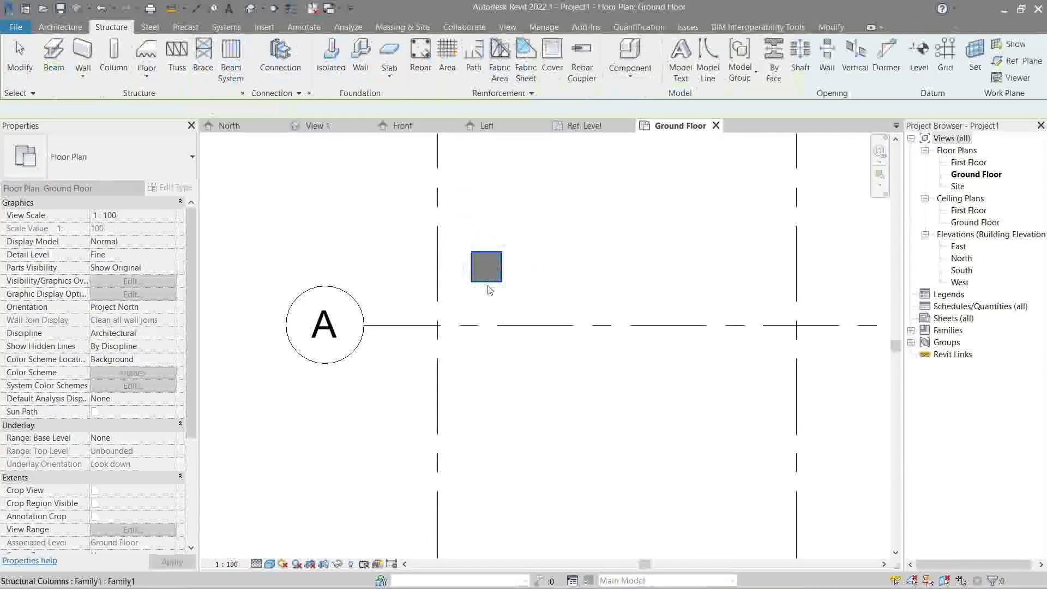
Move the Family1 column so its centre sits on the intersection of grids A and 1
{"action": "left_click", "coordinate": [479, 281]}
{"action": "scroll", "coordinate": [473, 287], "scroll_direction": "up", "scroll_amount": 2}
{"action": "scroll", "coordinate": [474, 287], "scroll_direction": "up", "scroll_amount": 2}
{"action": "key", "text": "m"}
{"action": "key", "text": "v"}
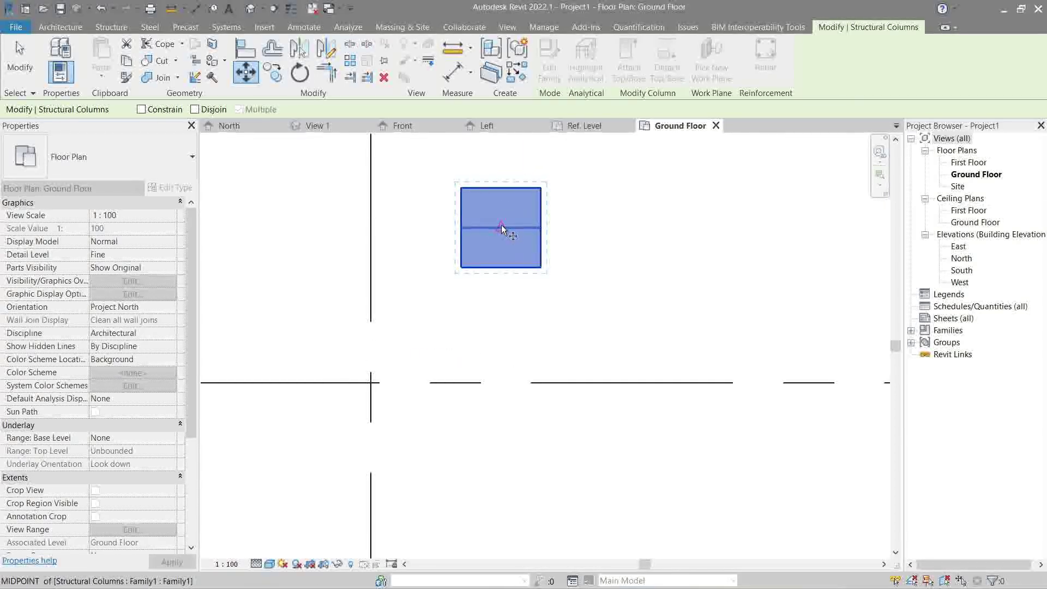
{"action": "left_click", "coordinate": [501, 227]}
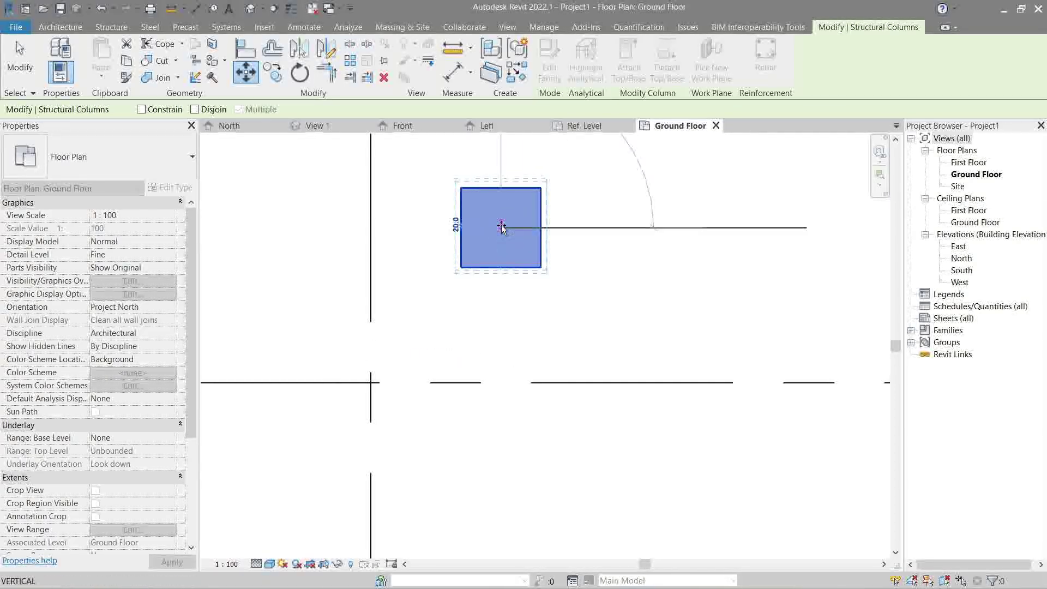
{"action": "left_click", "coordinate": [372, 382]}
{"action": "scroll", "coordinate": [443, 357], "scroll_direction": "down", "scroll_amount": 2}
{"action": "left_click", "coordinate": [446, 361]}
{"action": "scroll", "coordinate": [446, 361], "scroll_direction": "down", "scroll_amount": 2}
{"action": "left_click", "coordinate": [430, 361]}
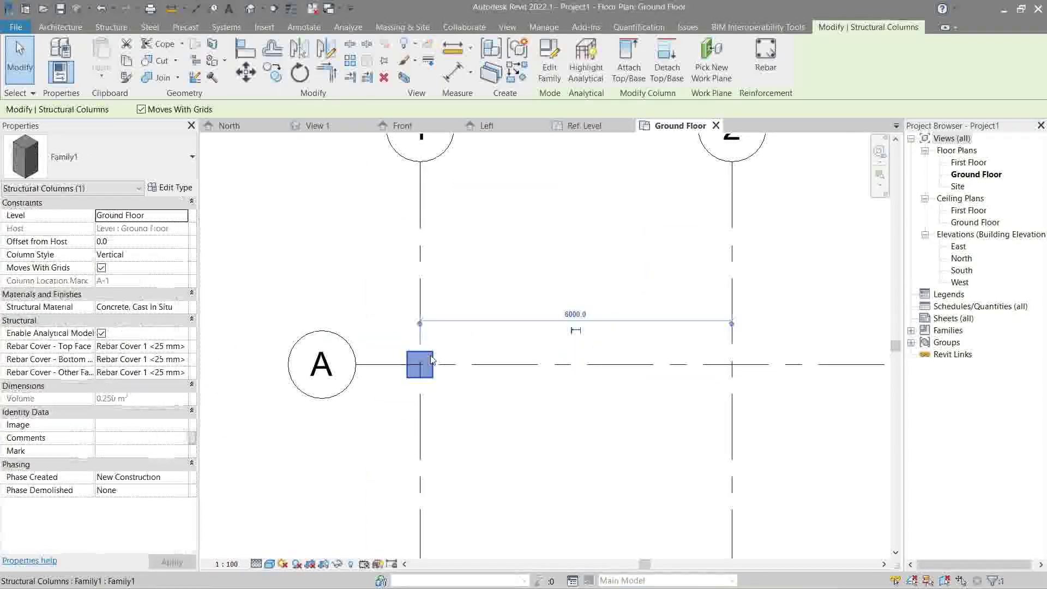
Copy the column by its centre with multiple copies to the intersections of grid A with grids 2, 3 and 4
{"action": "scroll", "coordinate": [449, 349], "scroll_direction": "down", "scroll_amount": 4}
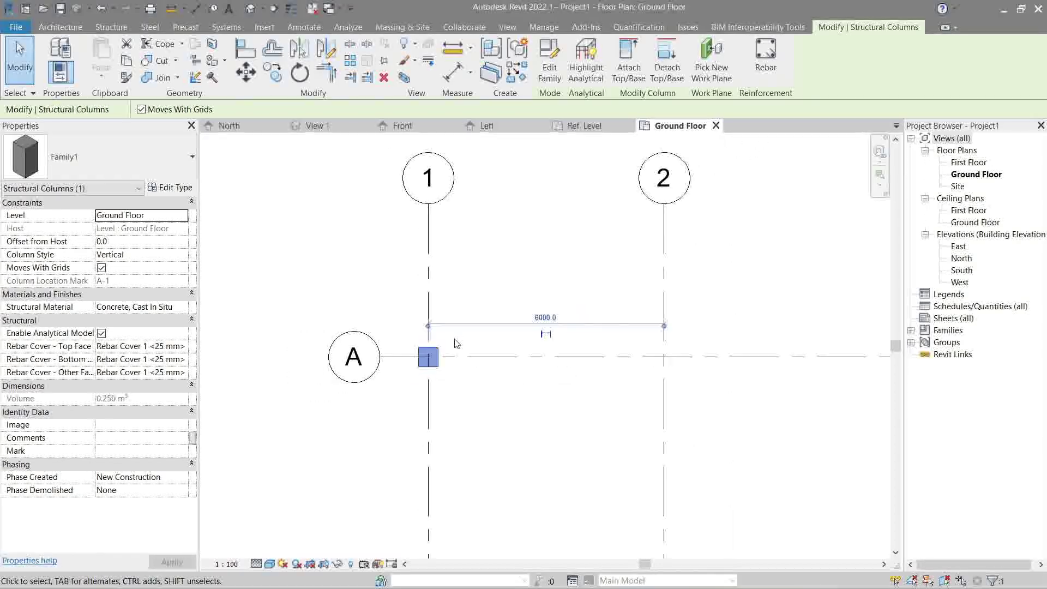
{"action": "scroll", "coordinate": [376, 340], "scroll_direction": "down", "scroll_amount": 2}
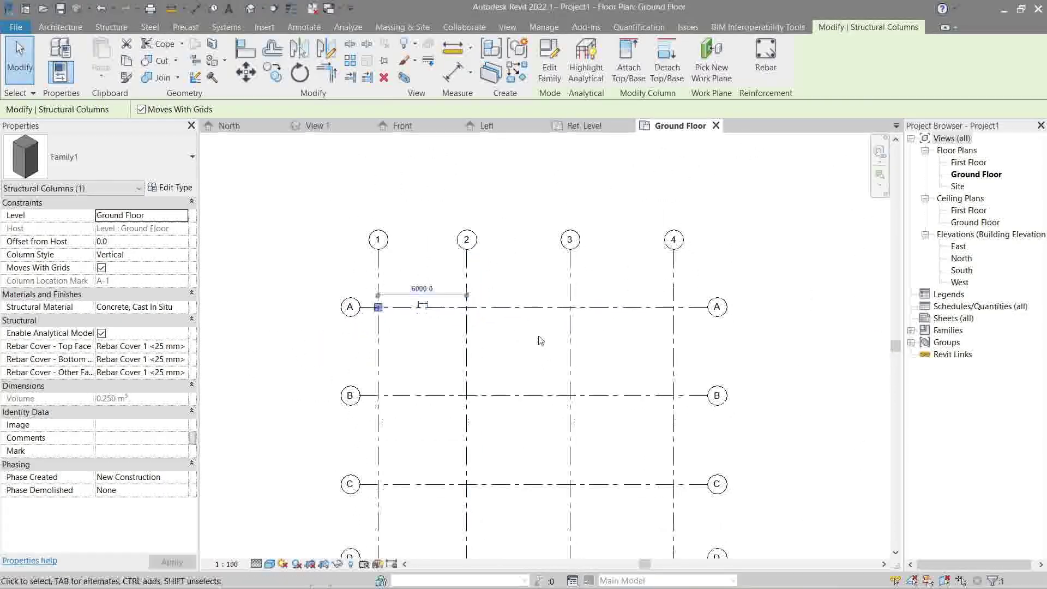
{"action": "key", "text": "Escape"}
{"action": "scroll", "coordinate": [538, 289], "scroll_direction": "up", "scroll_amount": 2}
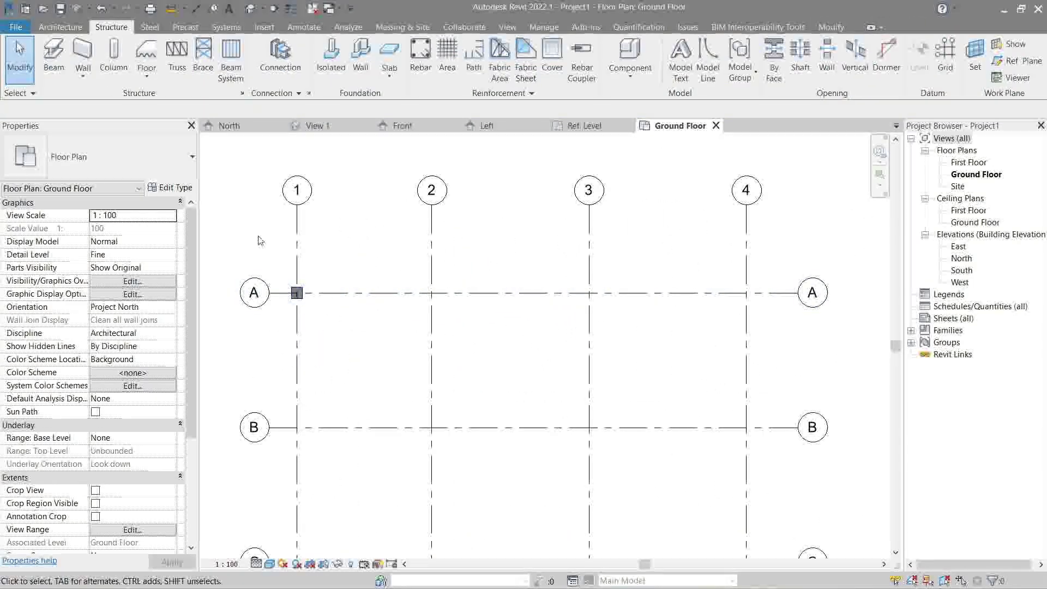
{"action": "scroll", "coordinate": [220, 243], "scroll_direction": "up", "scroll_amount": 3}
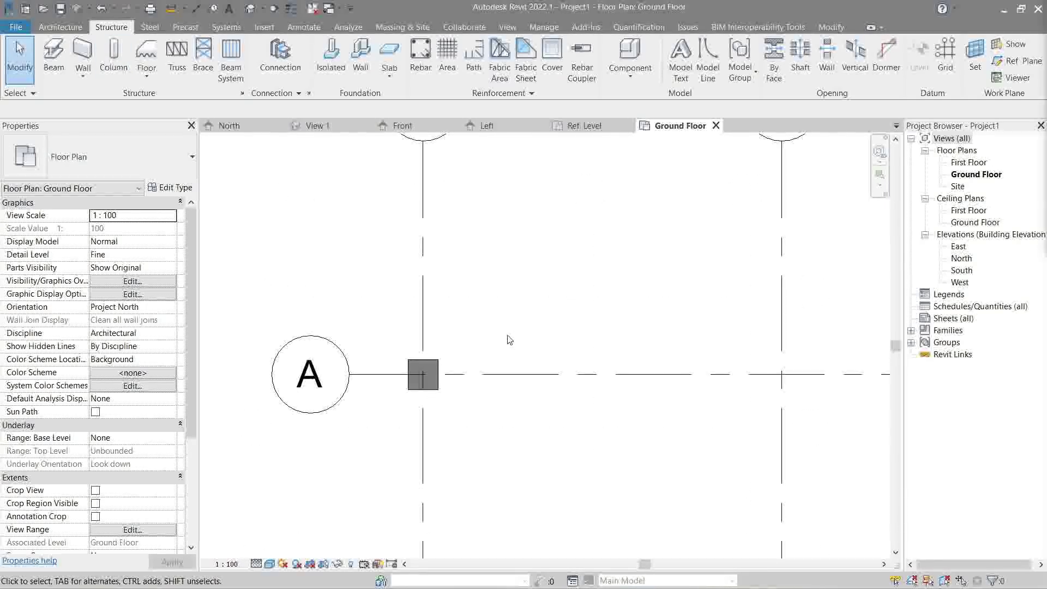
{"action": "left_click_drag", "start_coordinate": [510, 317], "coordinate": [404, 457]}
{"action": "left_click_drag", "start_coordinate": [380, 330], "coordinate": [461, 457]}
{"action": "key", "text": "c"}
{"action": "key", "text": "o"}
{"action": "scroll", "coordinate": [417, 410], "scroll_direction": "up", "scroll_amount": 2}
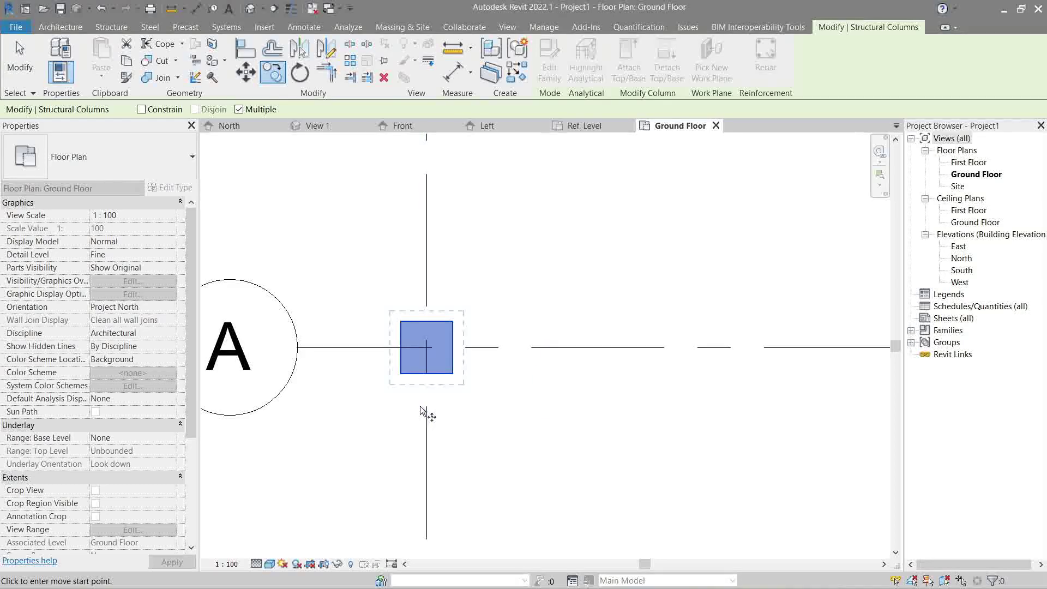
{"action": "scroll", "coordinate": [425, 390], "scroll_direction": "up", "scroll_amount": 2}
{"action": "left_click", "coordinate": [425, 340]}
{"action": "scroll", "coordinate": [431, 348], "scroll_direction": "down", "scroll_amount": 4}
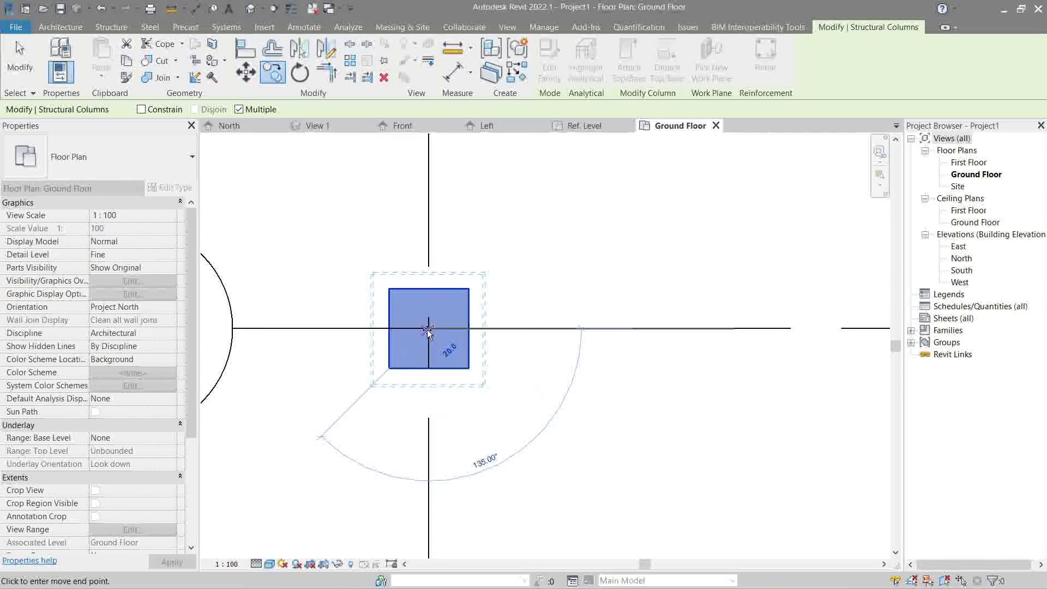
{"action": "middle_click_drag", "start_coordinate": [479, 351], "coordinate": [300, 382]}
{"action": "scroll", "coordinate": [581, 390], "scroll_direction": "up", "scroll_amount": 3}
{"action": "scroll", "coordinate": [580, 391], "scroll_direction": "down", "scroll_amount": 4}
{"action": "middle_click_drag", "start_coordinate": [580, 392], "coordinate": [414, 415]}
{"action": "scroll", "coordinate": [577, 410], "scroll_direction": "up", "scroll_amount": 3}
{"action": "left_click", "coordinate": [613, 371]}
{"action": "scroll", "coordinate": [613, 370], "scroll_direction": "down", "scroll_amount": 2}
{"action": "middle_click_drag", "start_coordinate": [613, 371], "coordinate": [431, 381]}
{"action": "left_click", "coordinate": [620, 365]}
{"action": "middle_click_drag", "start_coordinate": [620, 365], "coordinate": [889, 165]}
Place further column copies where grid B crosses grids 1, 2, 3 and 4
{"action": "left_click", "coordinate": [326, 345]}
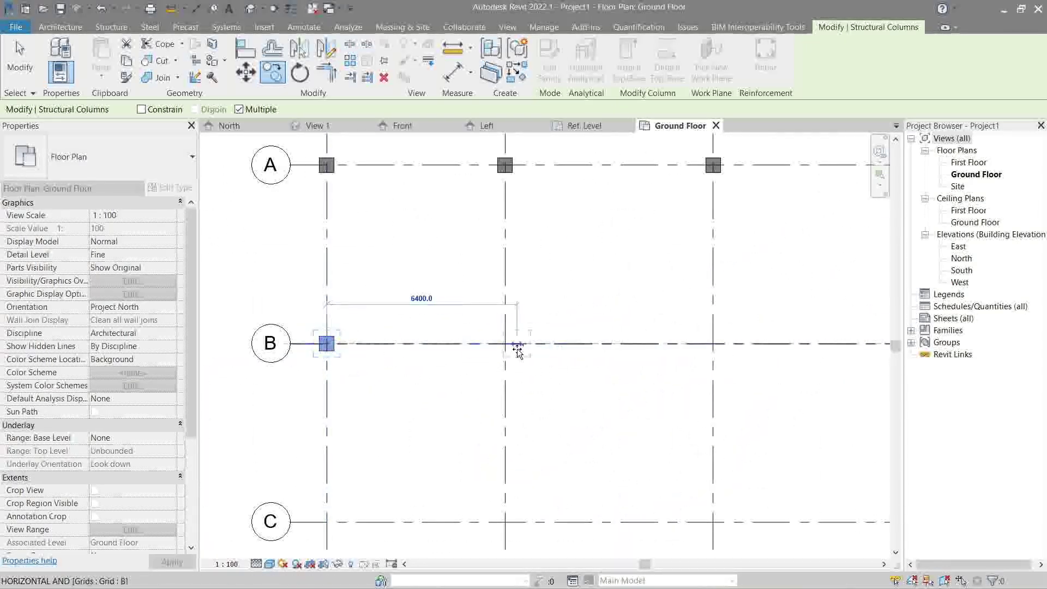
{"action": "left_click", "coordinate": [504, 343]}
{"action": "left_click", "coordinate": [713, 344]}
{"action": "middle_click_drag", "start_coordinate": [713, 345], "coordinate": [710, 302]}
{"action": "left_click", "coordinate": [612, 394]}
{"action": "scroll", "coordinate": [612, 393], "scroll_direction": "down", "scroll_amount": 2}
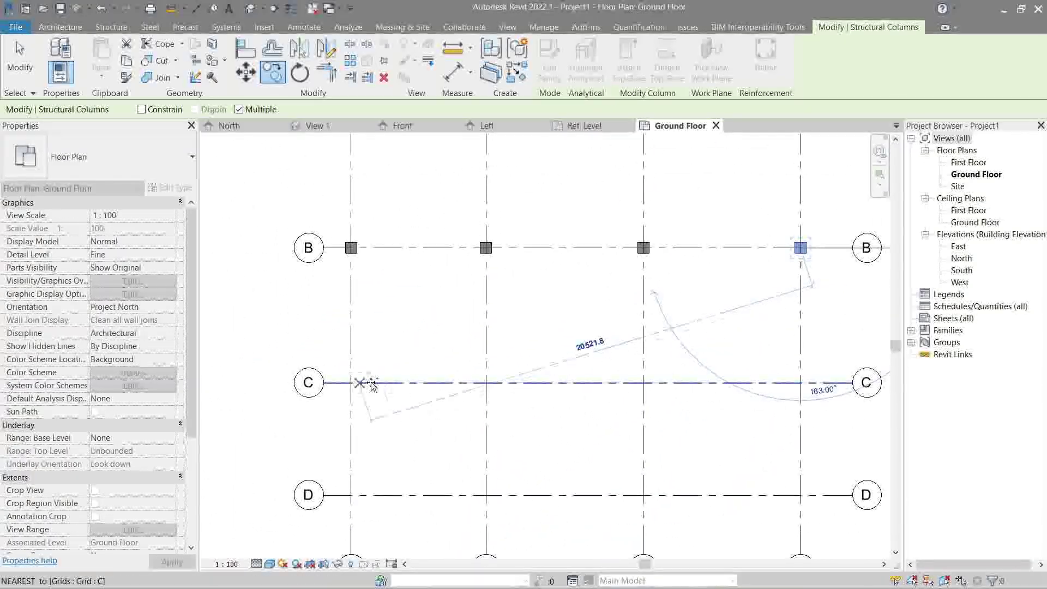
Place further column copies where grid C crosses grids 1, 2, 3 and 4
{"action": "left_click", "coordinate": [351, 382]}
{"action": "left_click", "coordinate": [486, 382]}
{"action": "left_click", "coordinate": [642, 382]}
{"action": "left_click", "coordinate": [800, 383]}
Place the remaining column copies where grid D crosses grids 1 to 4 and finish copying
{"action": "middle_click_drag", "start_coordinate": [763, 399], "coordinate": [786, 253]}
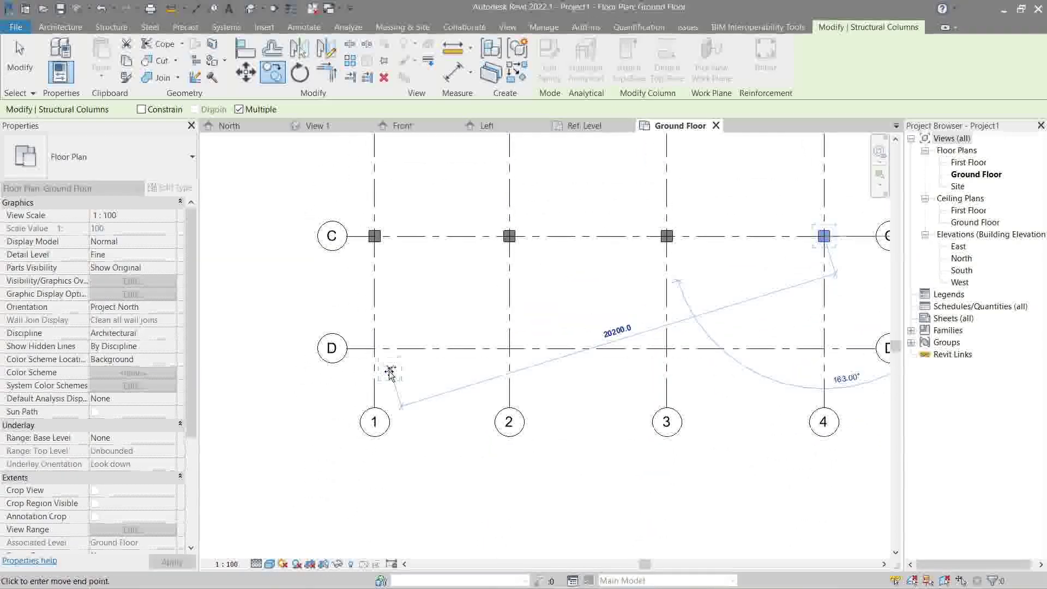
{"action": "left_click", "coordinate": [374, 348]}
{"action": "left_click", "coordinate": [509, 348]}
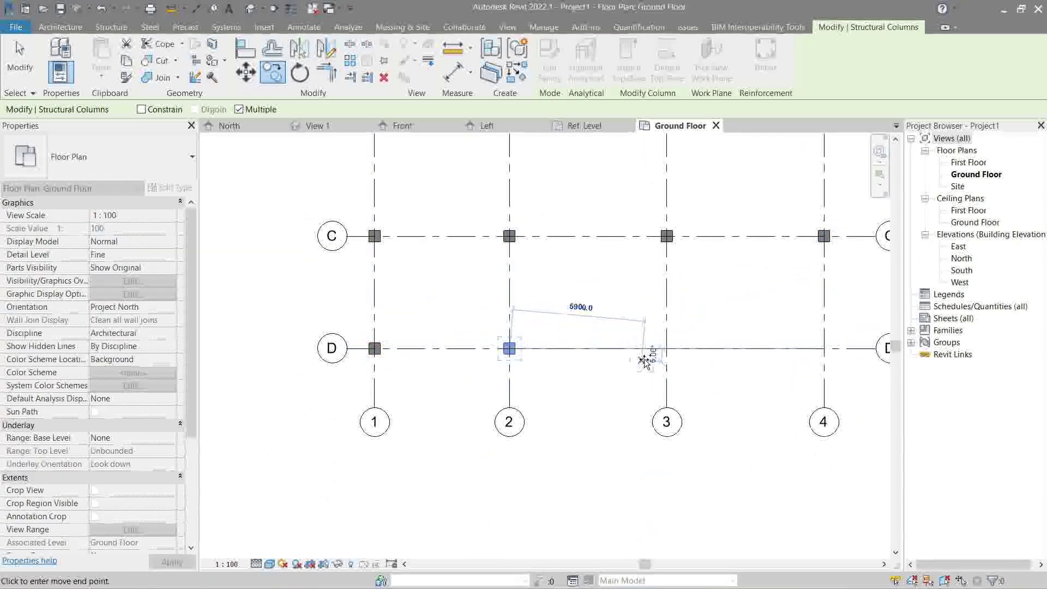
{"action": "left_click", "coordinate": [666, 348]}
{"action": "left_click", "coordinate": [823, 348]}
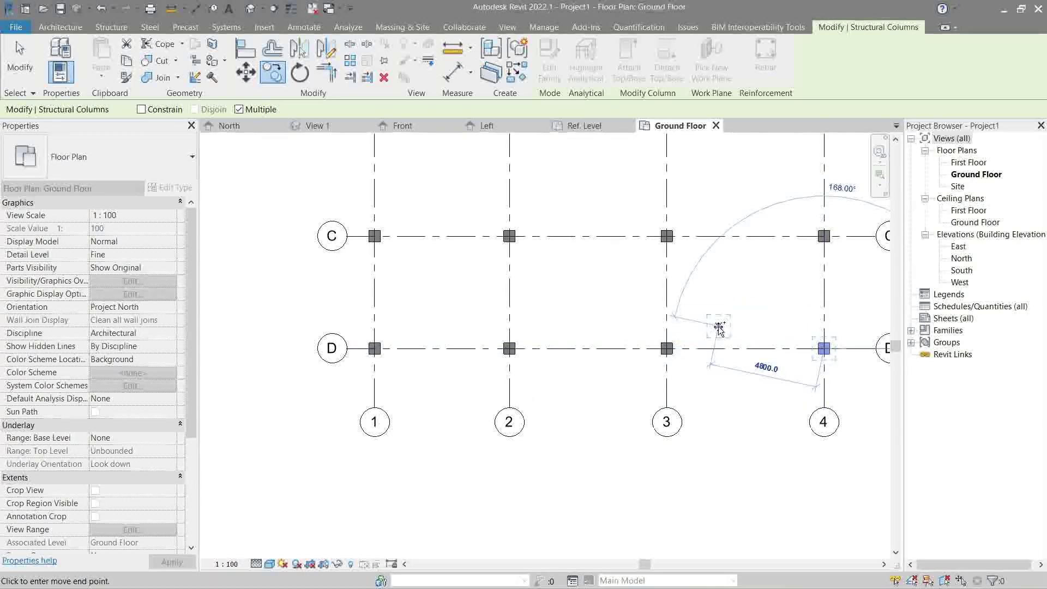
{"action": "key", "text": "Escape"}
{"action": "key", "text": "Escape"}
{"action": "scroll", "coordinate": [671, 319], "scroll_direction": "down", "scroll_amount": 2}
{"action": "middle_click_drag", "start_coordinate": [672, 318], "coordinate": [518, 419]}
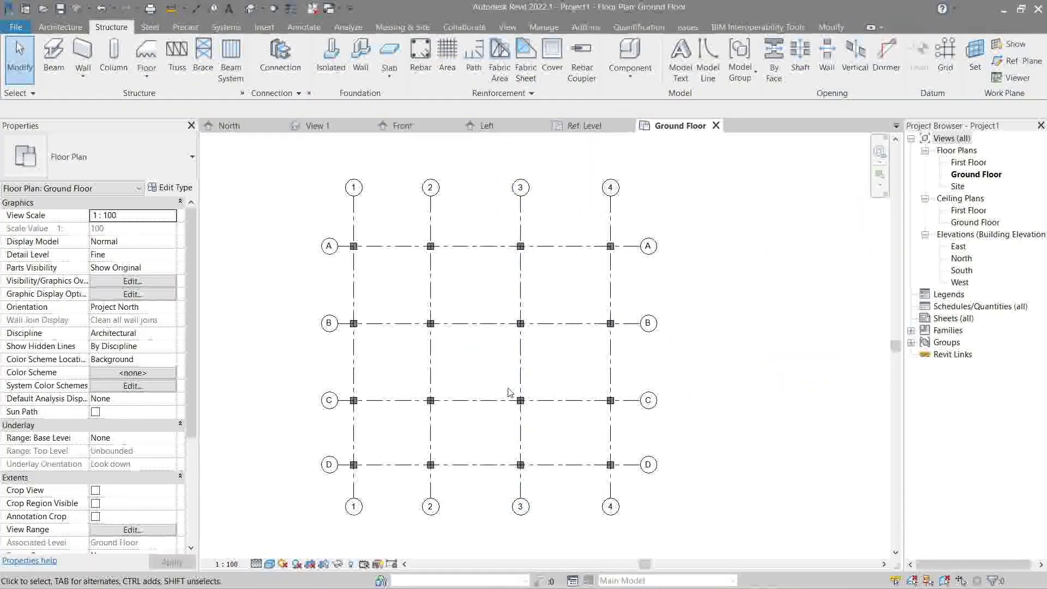
{"action": "scroll", "coordinate": [525, 377], "scroll_direction": "up", "scroll_amount": 1}
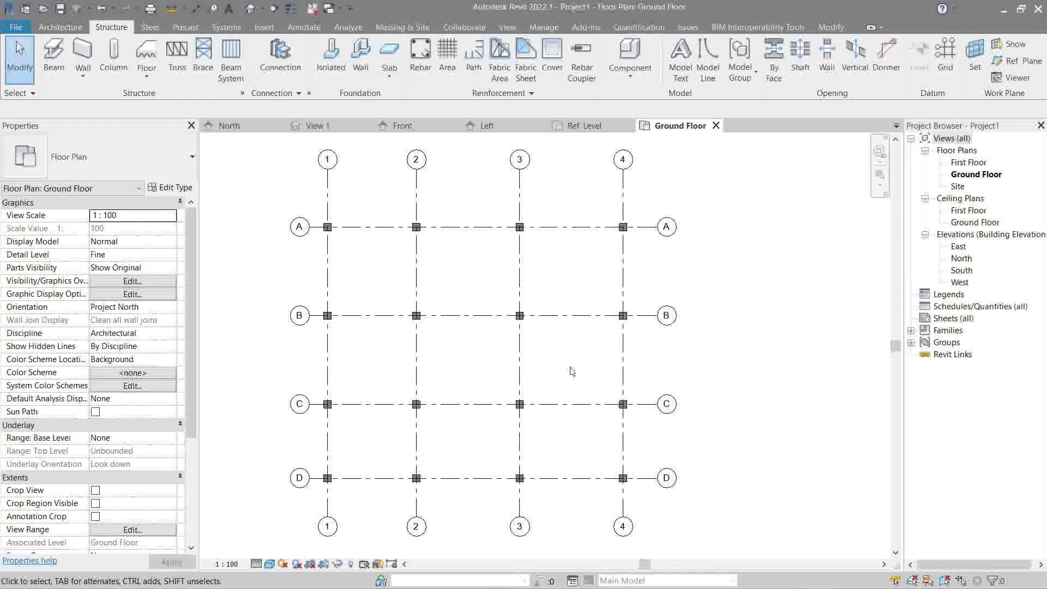
Open the North elevation and delete the UC305x305x97 steel column below the Ground Floor level
{"action": "double_click", "coordinate": [962, 258]}
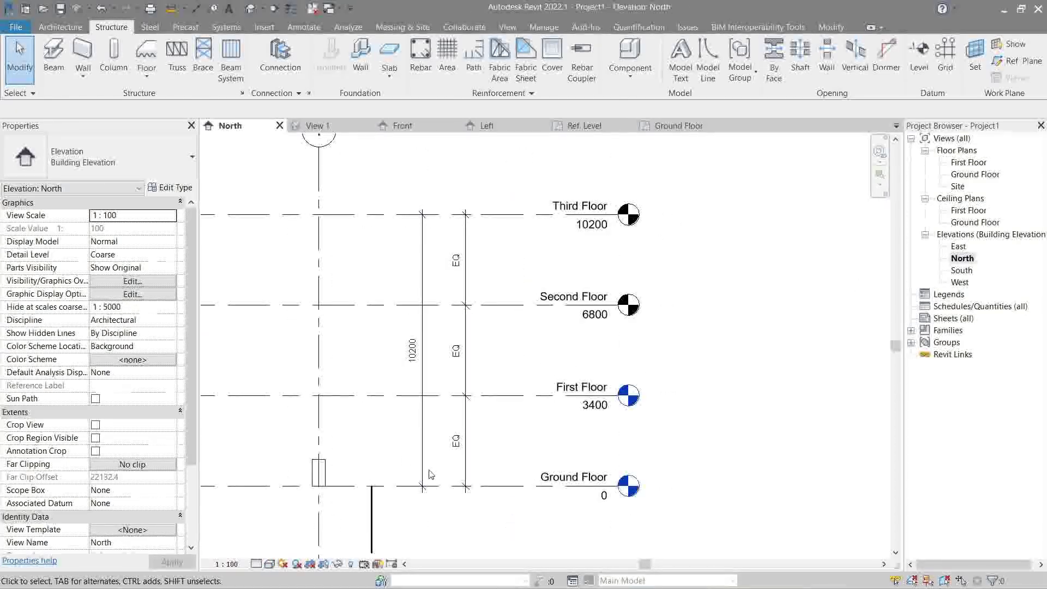
{"action": "middle_click_drag", "start_coordinate": [431, 475], "coordinate": [698, 355]}
{"action": "left_click", "coordinate": [668, 400]}
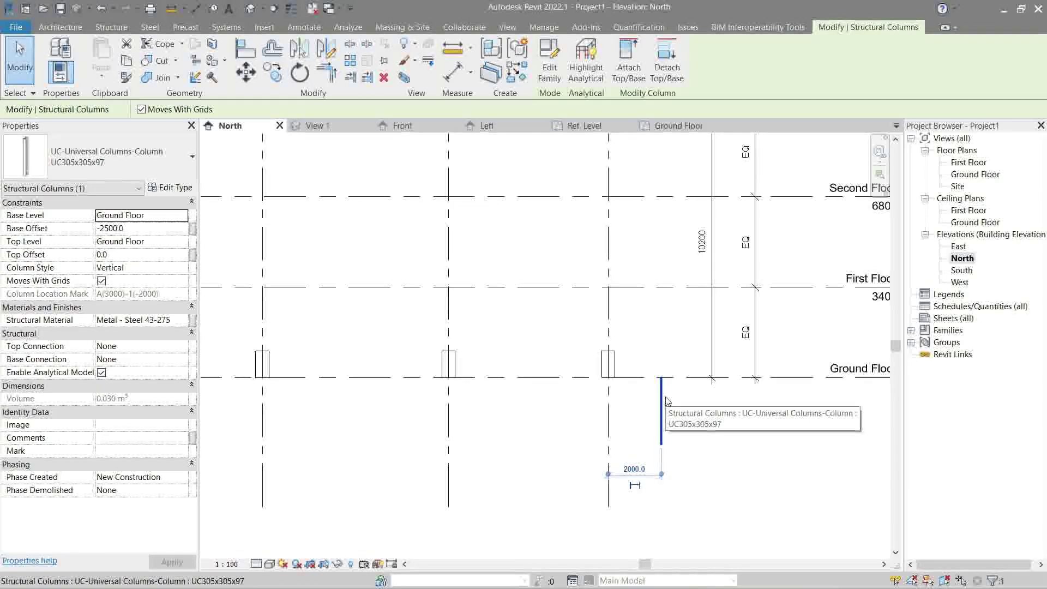
{"action": "scroll", "coordinate": [666, 404], "scroll_direction": "up", "scroll_amount": 2}
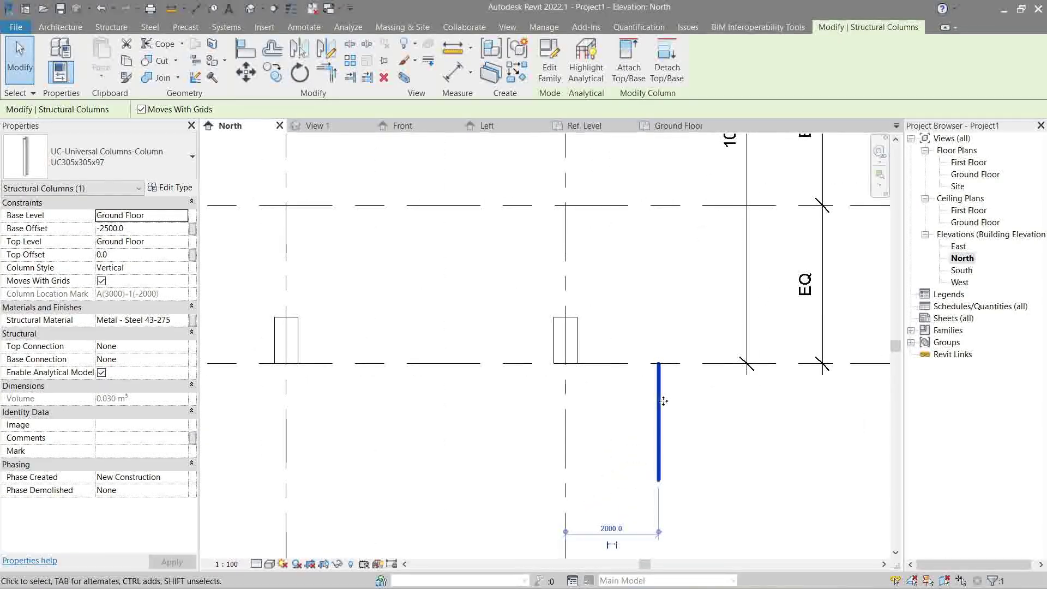
{"action": "left_click", "coordinate": [708, 460]}
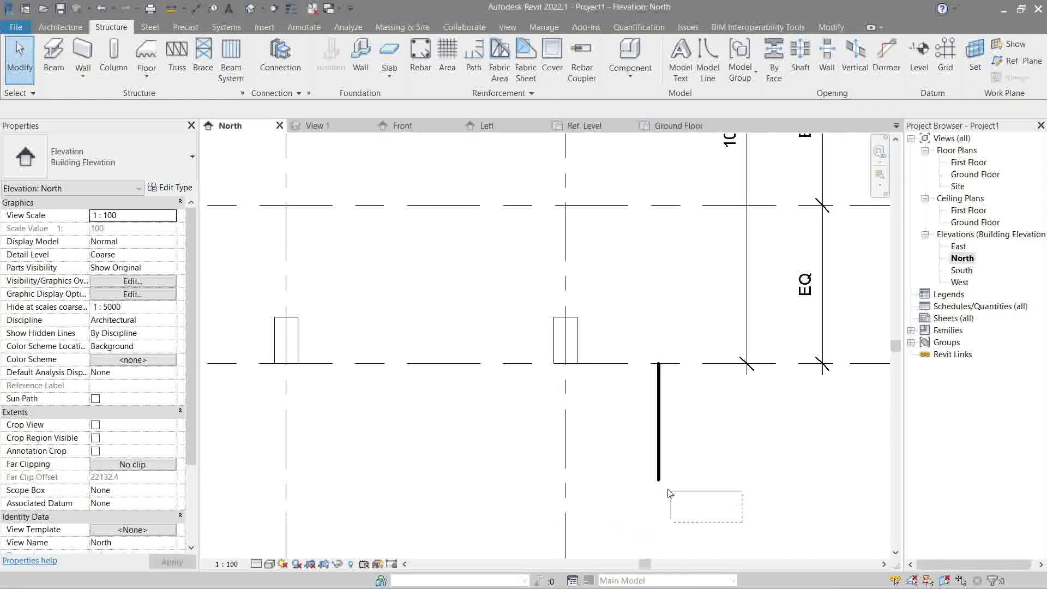
{"action": "left_click", "coordinate": [626, 452]}
{"action": "scroll", "coordinate": [554, 370], "scroll_direction": "down", "scroll_amount": 2}
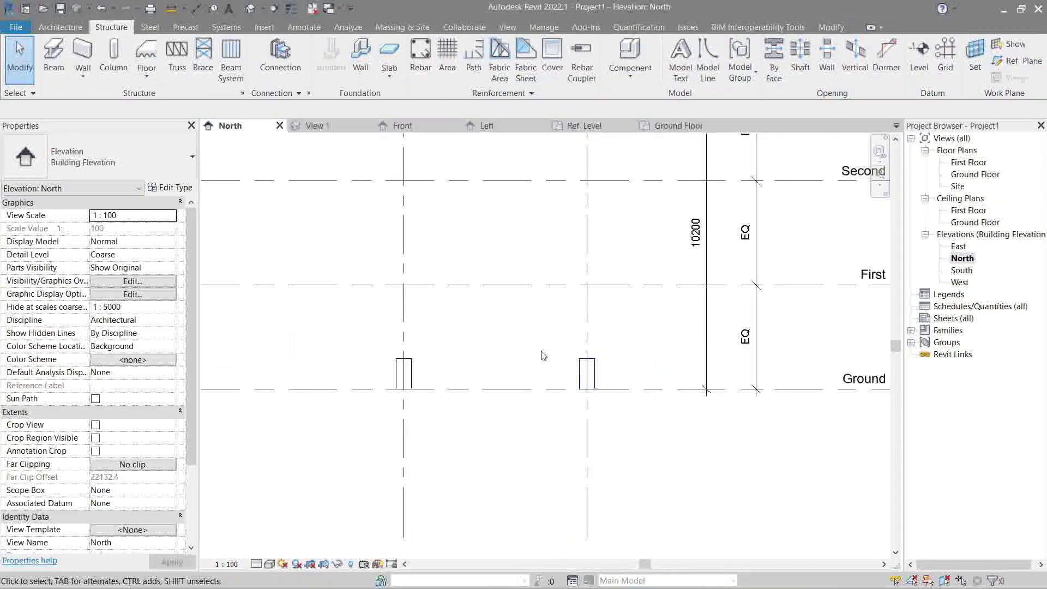
Display the North elevation at Fine detail level with the Consistent Colors visual style
{"action": "scroll", "coordinate": [544, 477], "scroll_direction": "up", "scroll_amount": 1}
{"action": "left_click", "coordinate": [256, 563]}
{"action": "left_click", "coordinate": [278, 551]}
{"action": "left_click", "coordinate": [269, 564]}
{"action": "left_click", "coordinate": [308, 536]}
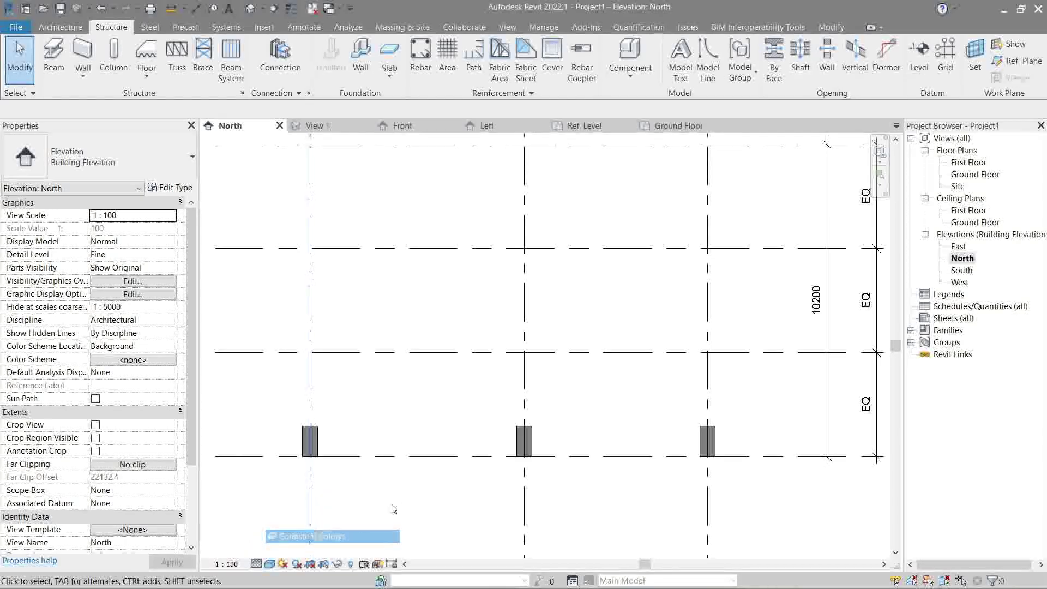
Add an aligned dimension from the top of the column on grid 1 to the First Floor level
{"action": "left_click", "coordinate": [524, 443]}
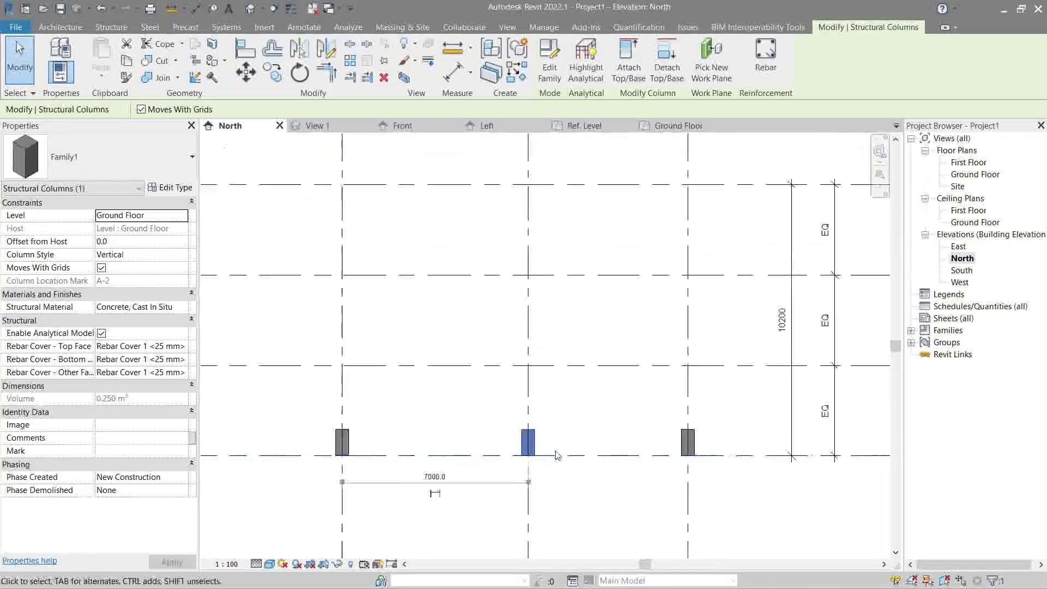
{"action": "key", "text": "Escape"}
{"action": "scroll", "coordinate": [556, 455], "scroll_direction": "down", "scroll_amount": 2}
{"action": "scroll", "coordinate": [571, 454], "scroll_direction": "up", "scroll_amount": 4}
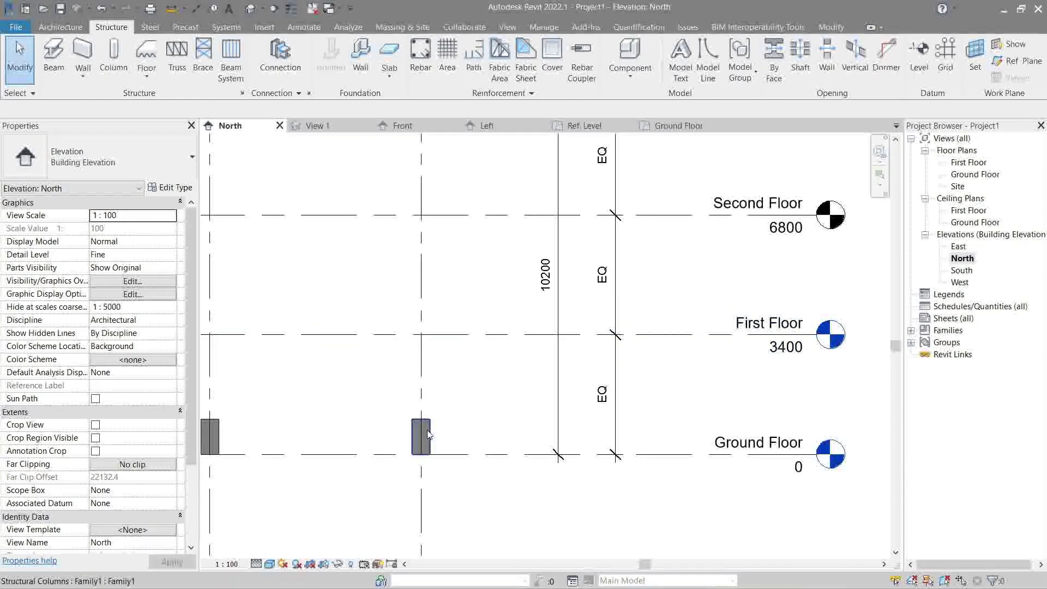
{"action": "key", "text": "d"}
{"action": "key", "text": "i"}
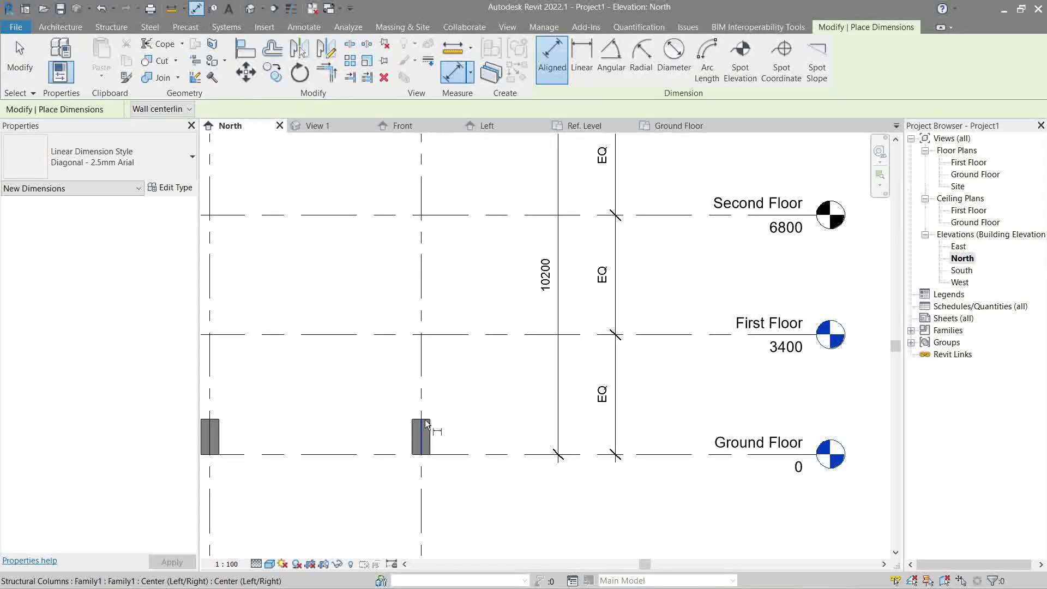
{"action": "left_click", "coordinate": [427, 418]}
{"action": "left_click", "coordinate": [457, 335]}
{"action": "left_click", "coordinate": [352, 355]}
{"action": "key", "text": "Escape"}
{"action": "key", "text": "Escape"}
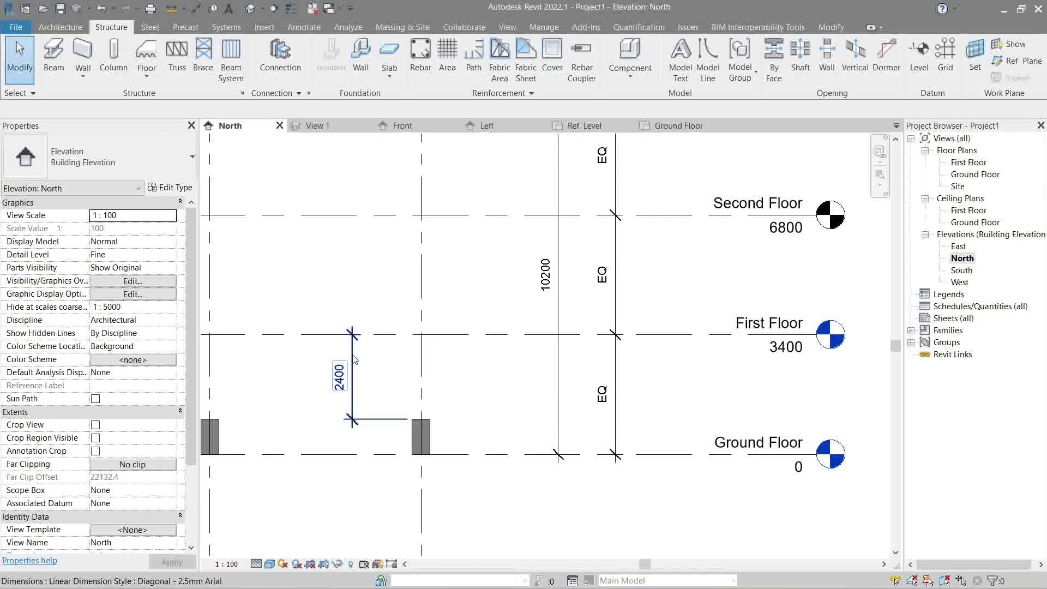
Add an aligned dimension between the Ground Floor and First Floor levels beside the column on grid 1
{"action": "key", "text": "d"}
{"action": "key", "text": "i"}
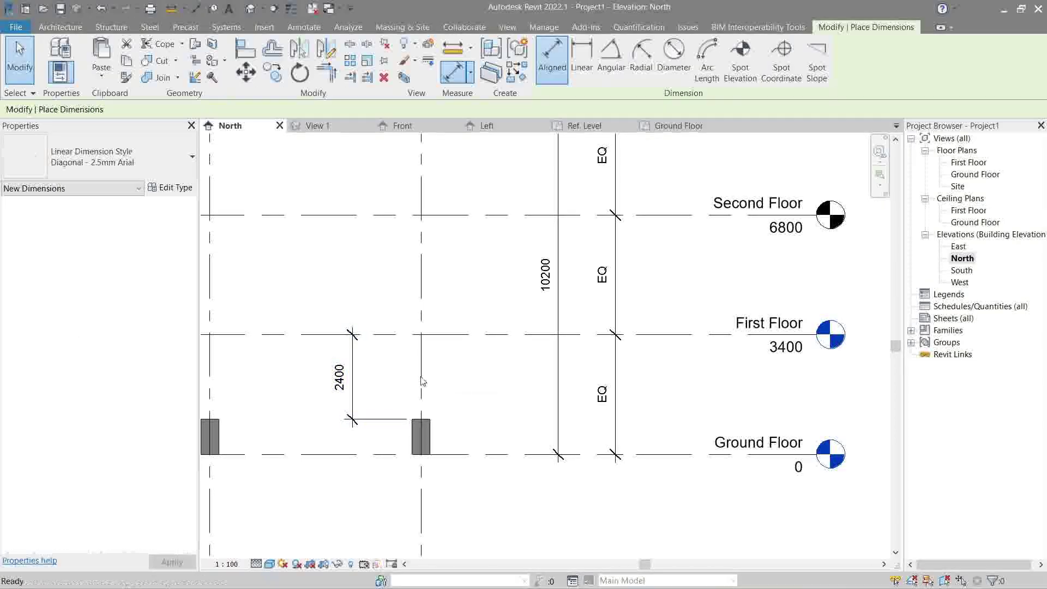
{"action": "left_click", "coordinate": [488, 453]}
{"action": "left_click", "coordinate": [497, 337]}
{"action": "left_click", "coordinate": [485, 382]}
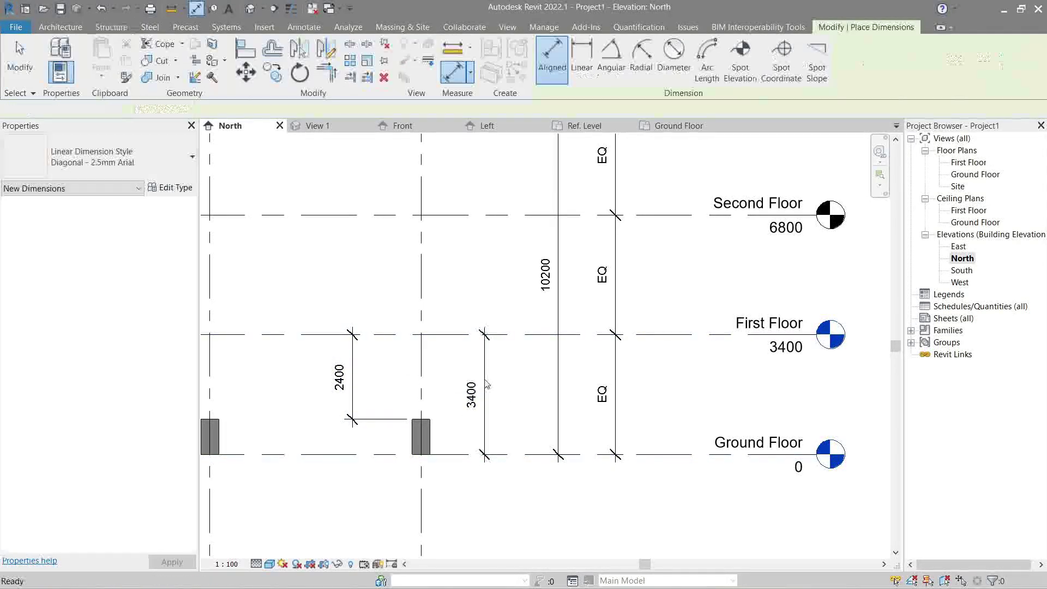
{"action": "key", "text": "Escape"}
{"action": "key", "text": "Escape"}
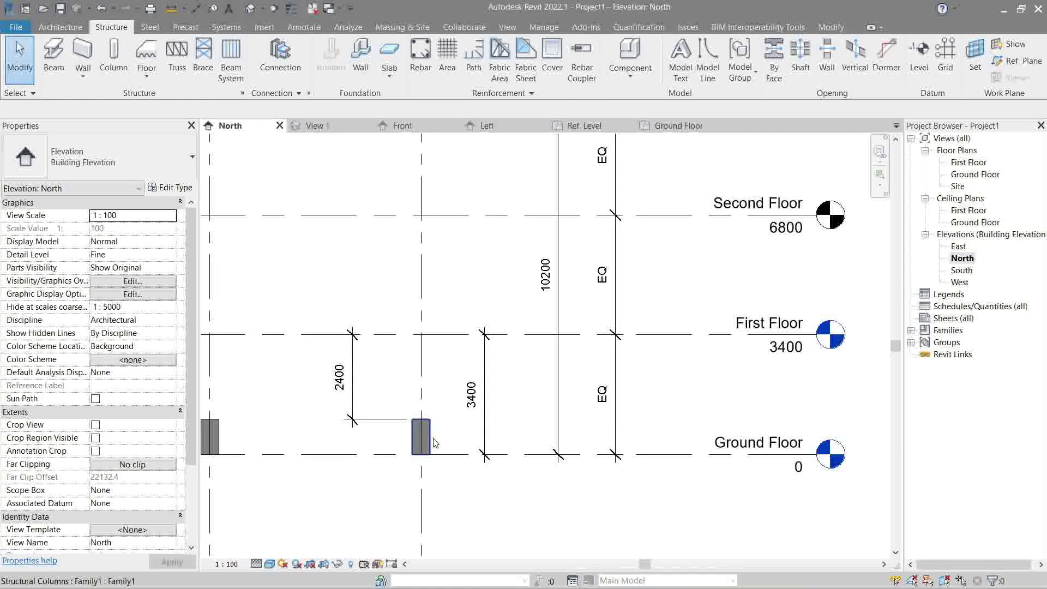
Open the Ground Floor plan and select all instances of the Family1 structural column visible in the view
{"action": "double_click", "coordinate": [965, 175]}
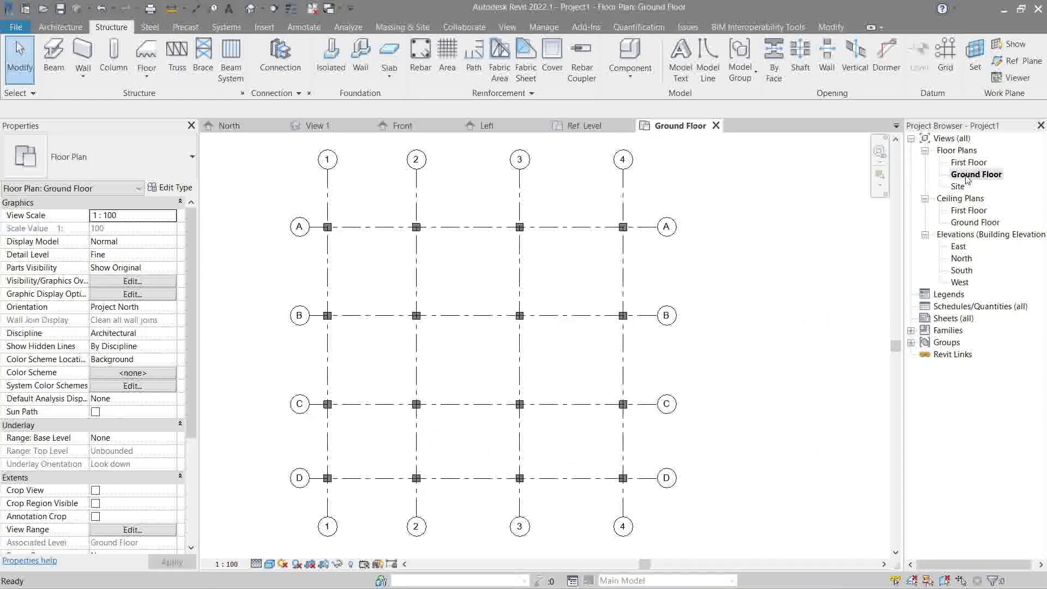
{"action": "left_click", "coordinate": [416, 316]}
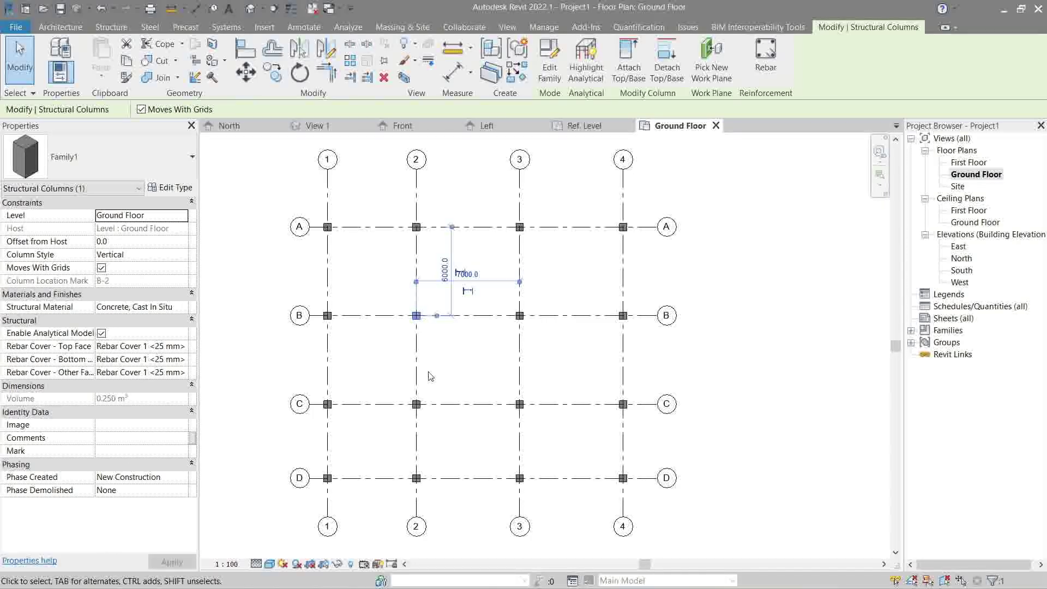
{"action": "right_click", "coordinate": [421, 324]}
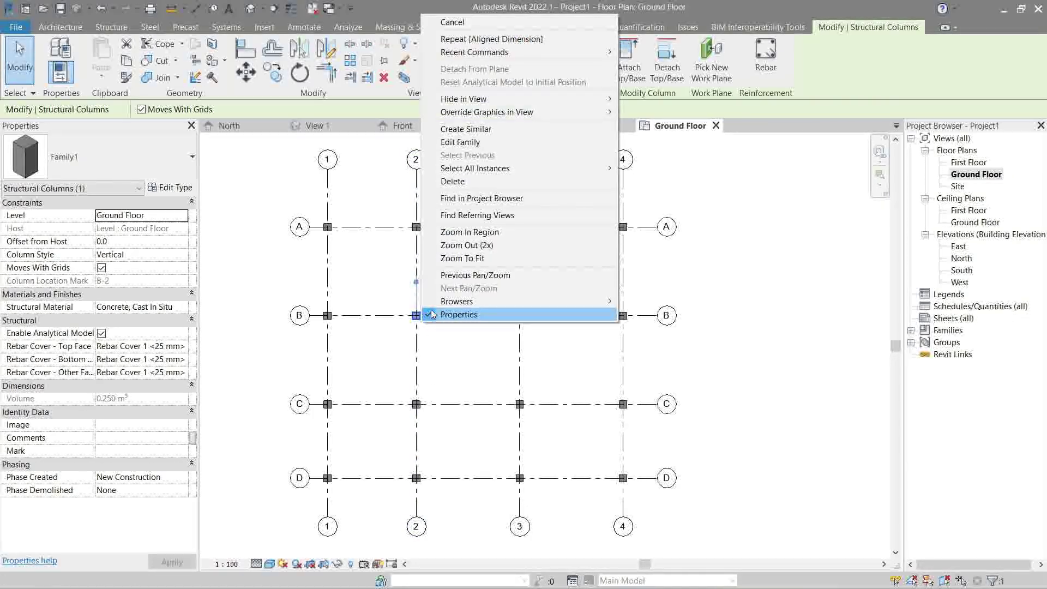
{"action": "mouse_move", "coordinate": [600, 168]}
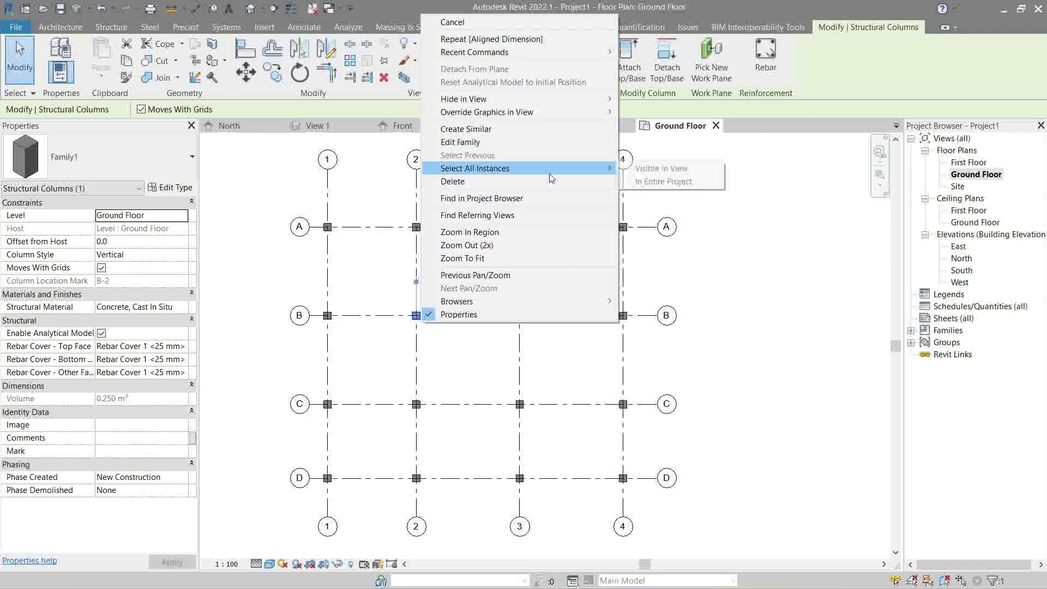
{"action": "left_click", "coordinate": [645, 169]}
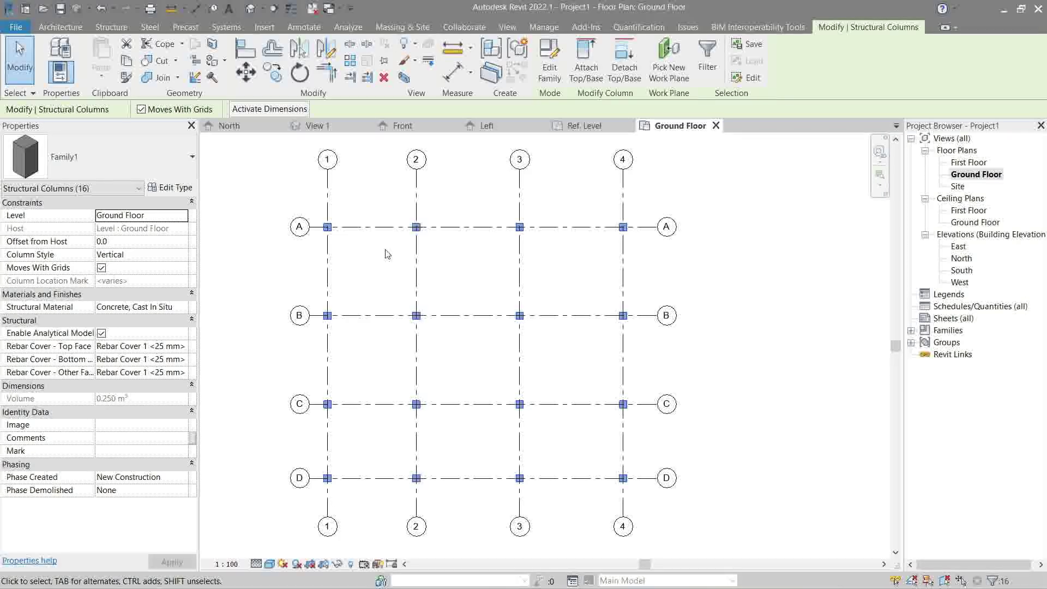
Set the Height type parameter of the selected Family1 columns to 3400
{"action": "left_click", "coordinate": [187, 190]}
{"action": "left_click_drag", "start_coordinate": [693, 134], "coordinate": [94, 120]}
{"action": "left_click", "coordinate": [185, 338]}
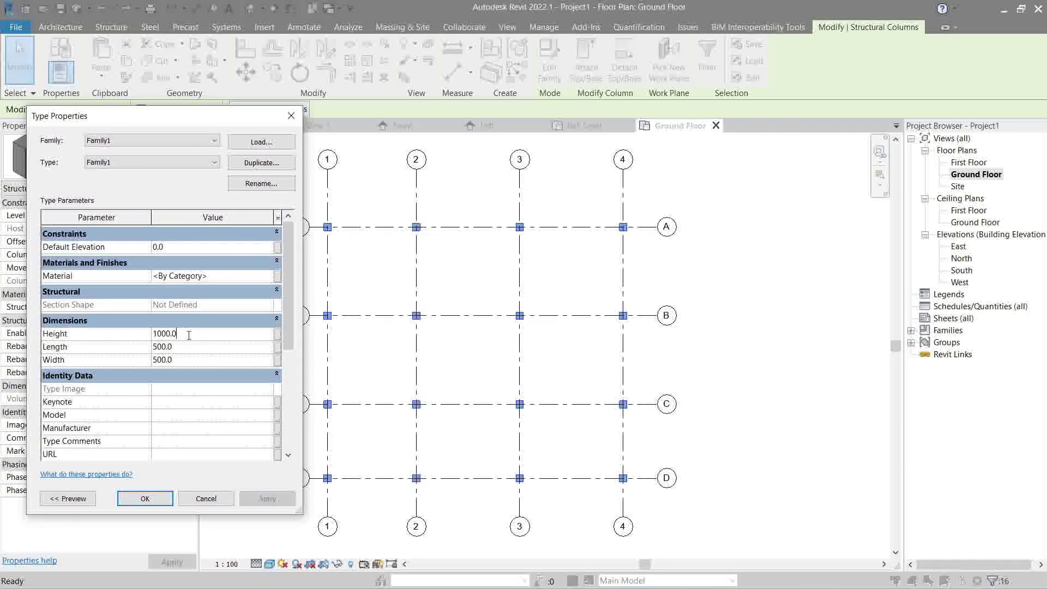
{"action": "type", "text": "3400"}
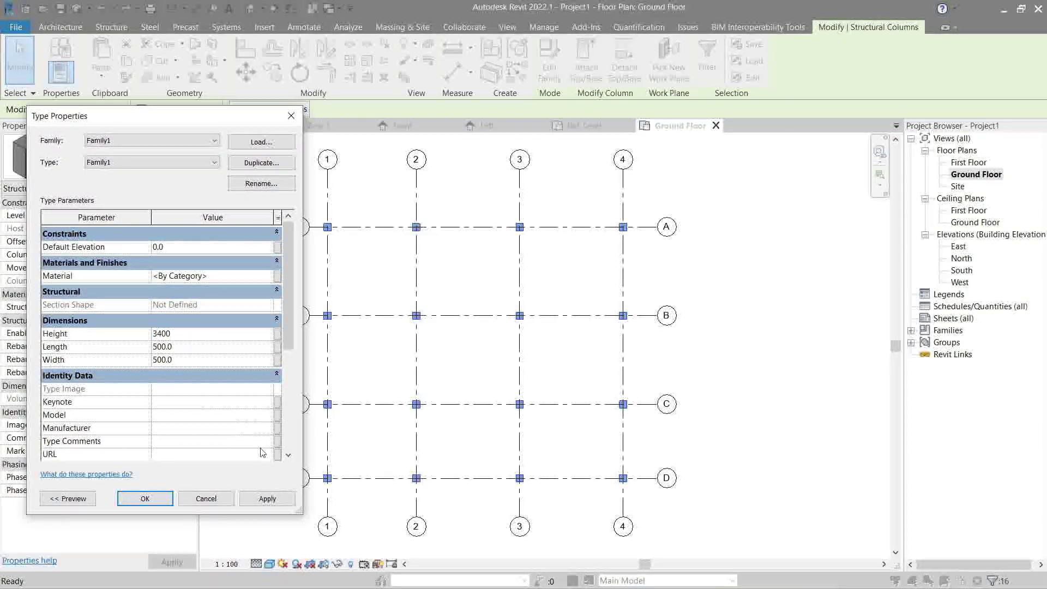
Assign the Concrete, Cast In Situ material to the column type, apply the type changes and clear the selection
{"action": "left_click_drag", "start_coordinate": [180, 116], "coordinate": [216, 115]}
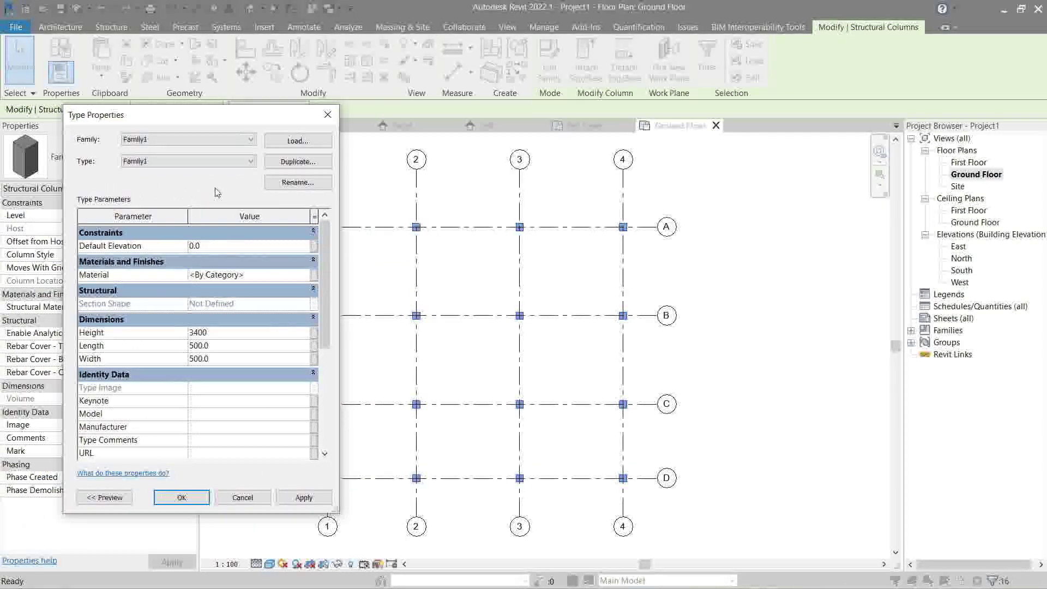
{"action": "left_click", "coordinate": [306, 275]}
{"action": "left_click", "coordinate": [303, 274]}
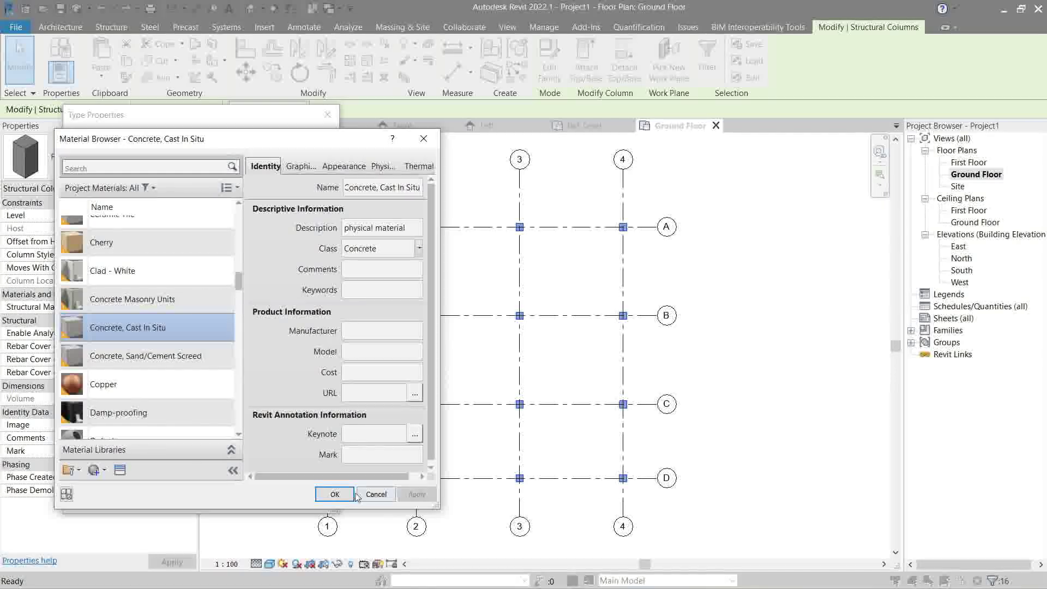
{"action": "left_click", "coordinate": [376, 494]}
{"action": "left_click", "coordinate": [308, 497]}
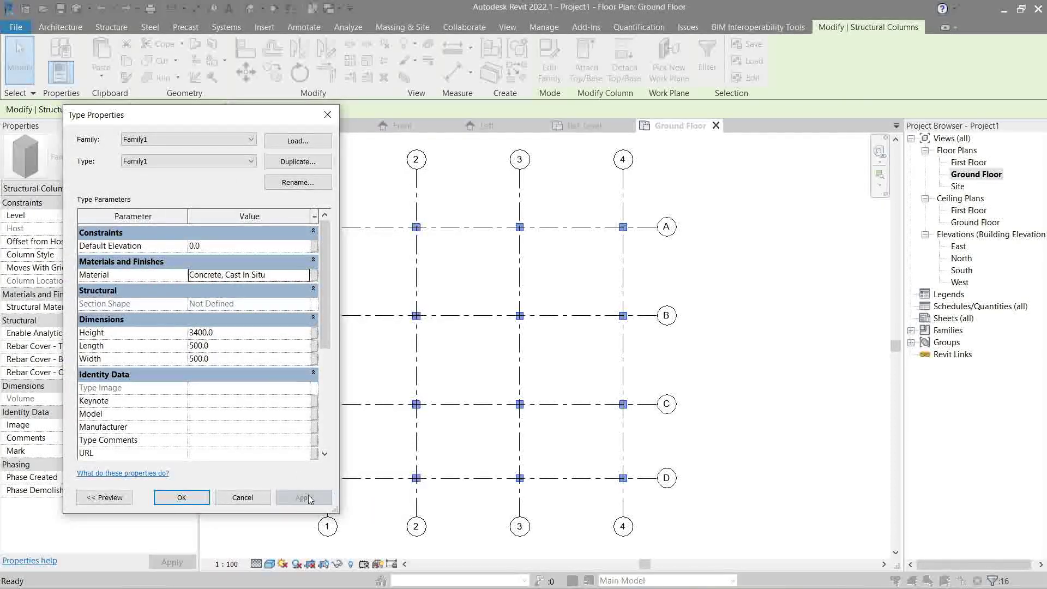
{"action": "left_click", "coordinate": [180, 499]}
{"action": "key", "text": "Escape"}
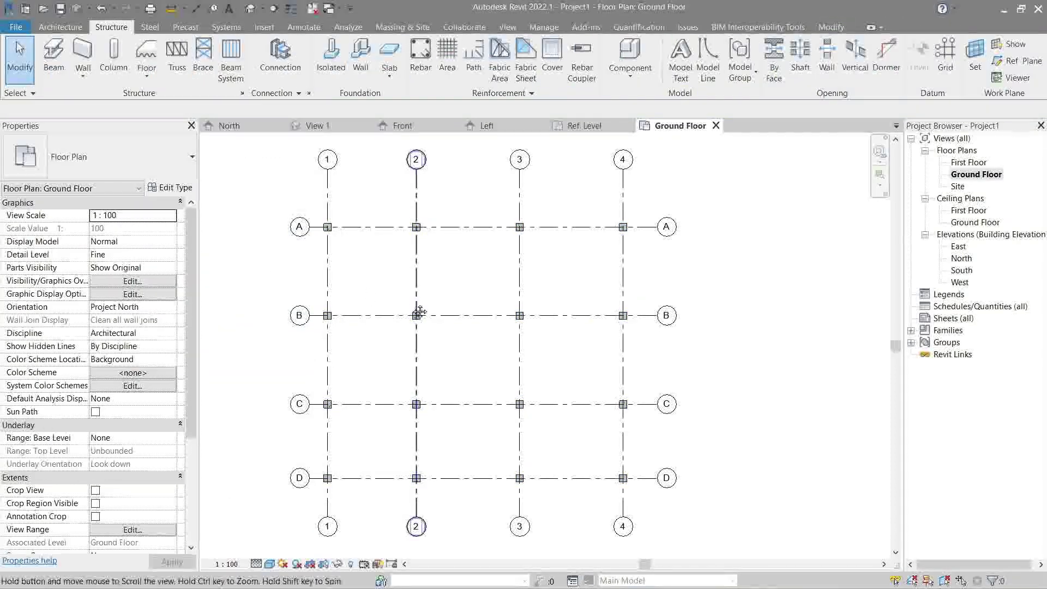
Open the North elevation and check the column tops on grids 1 to 4 against the First Floor level
{"action": "scroll", "coordinate": [431, 281], "scroll_direction": "up", "scroll_amount": 2}
{"action": "mouse_move", "coordinate": [431, 281]}
{"action": "middle_mouse_down"}
{"action": "mouse_move", "coordinate": [434, 296]}
{"action": "mouse_move", "coordinate": [434, 285]}
{"action": "middle_mouse_up"}
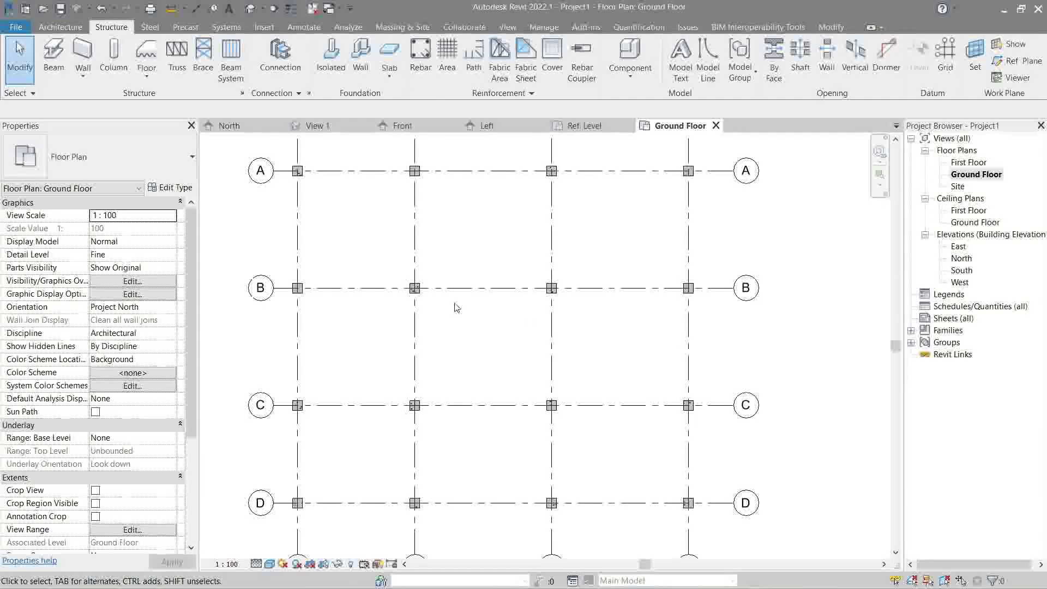
{"action": "double_click", "coordinate": [970, 261]}
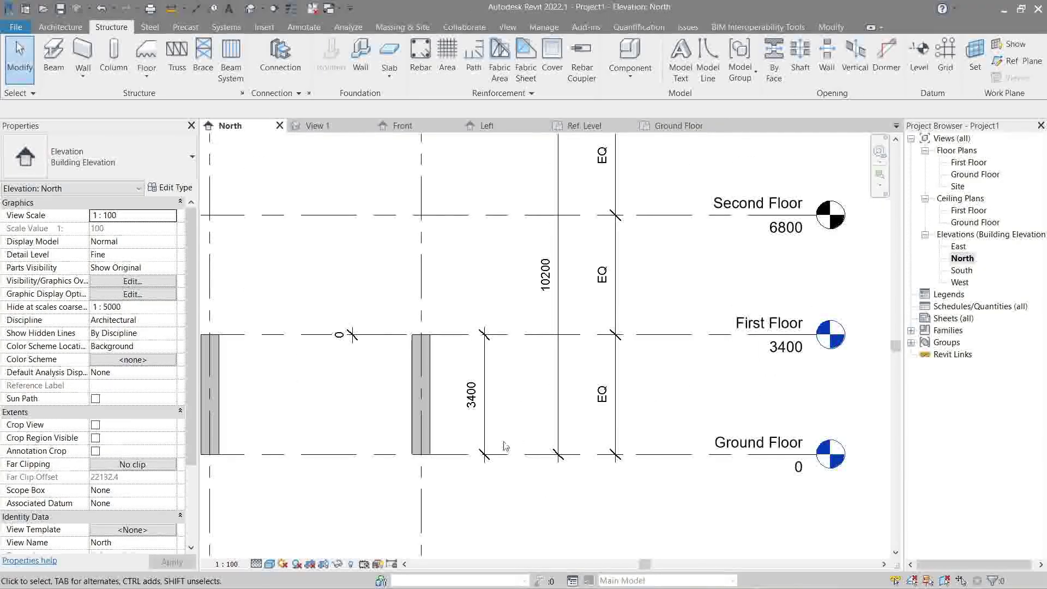
{"action": "scroll", "coordinate": [469, 413], "scroll_direction": "down", "scroll_amount": 2}
{"action": "middle_click_drag", "start_coordinate": [469, 413], "coordinate": [685, 413]}
{"action": "scroll", "coordinate": [685, 414], "scroll_direction": "down", "scroll_amount": 1}
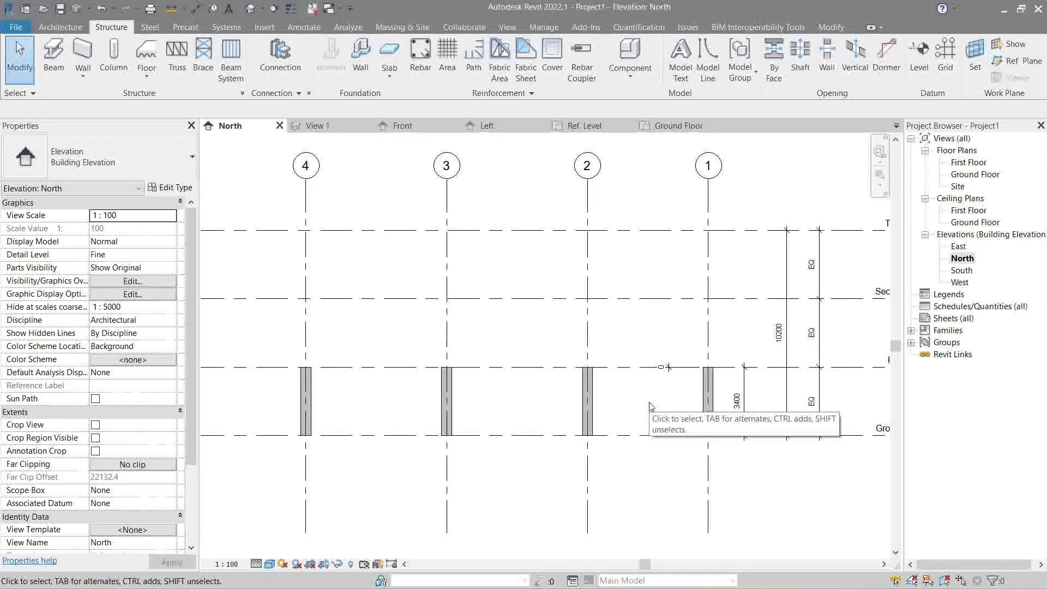
Open the project's default 3D view and inspect the columns across the grid
{"action": "left_click", "coordinate": [250, 9]}
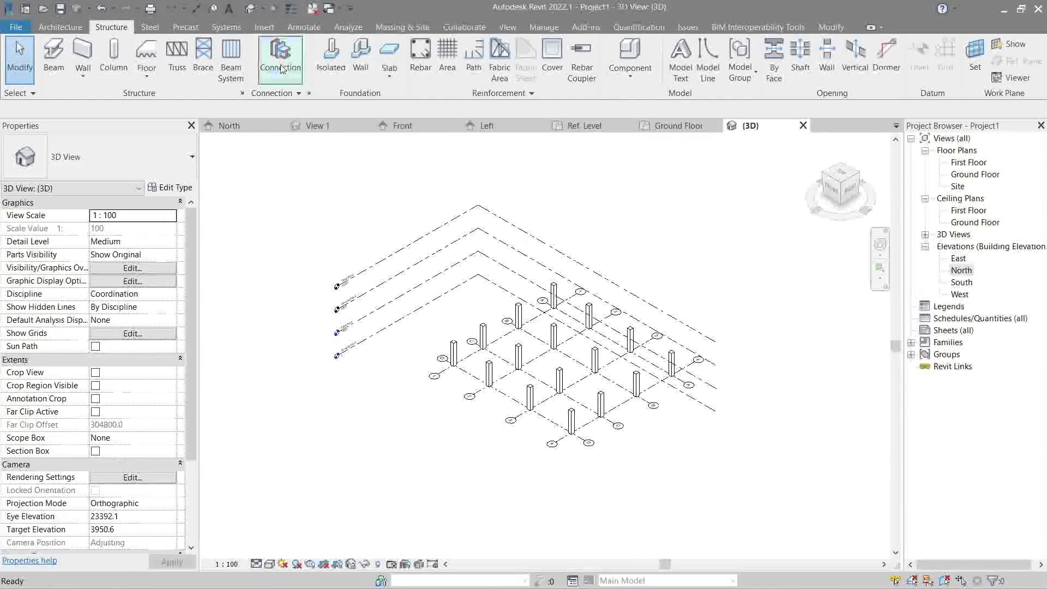
{"action": "key", "text": "Escape"}
{"action": "scroll", "coordinate": [616, 300], "scroll_direction": "up", "scroll_amount": 3}
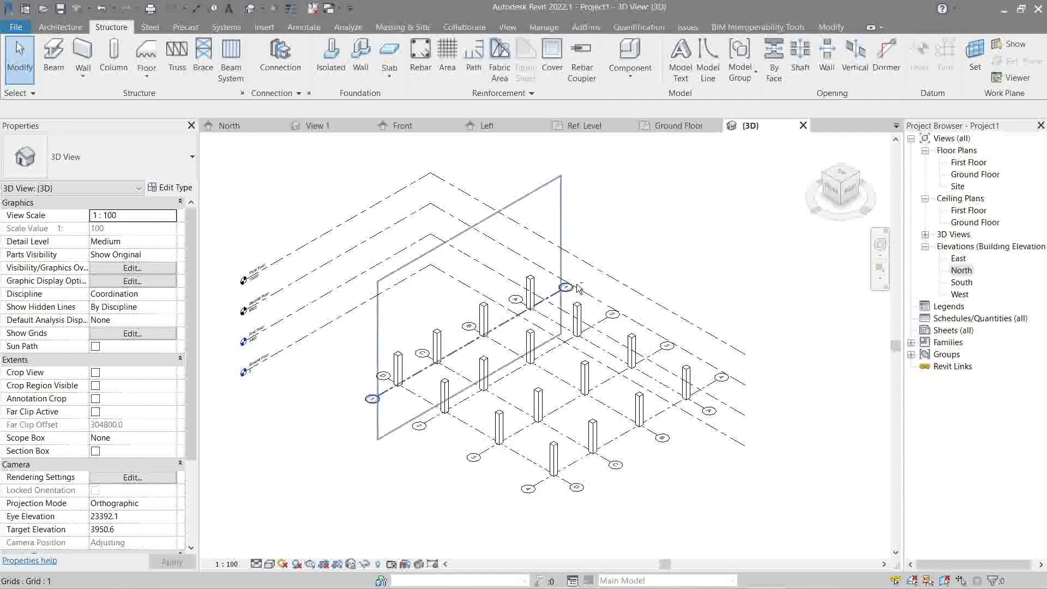
{"action": "middle_click_drag", "start_coordinate": [410, 313], "coordinate": [251, 297], "text": "shift"}
{"action": "scroll", "coordinate": [457, 325], "scroll_direction": "up", "scroll_amount": 4}
{"action": "scroll", "coordinate": [457, 325], "scroll_direction": "down", "scroll_amount": 3}
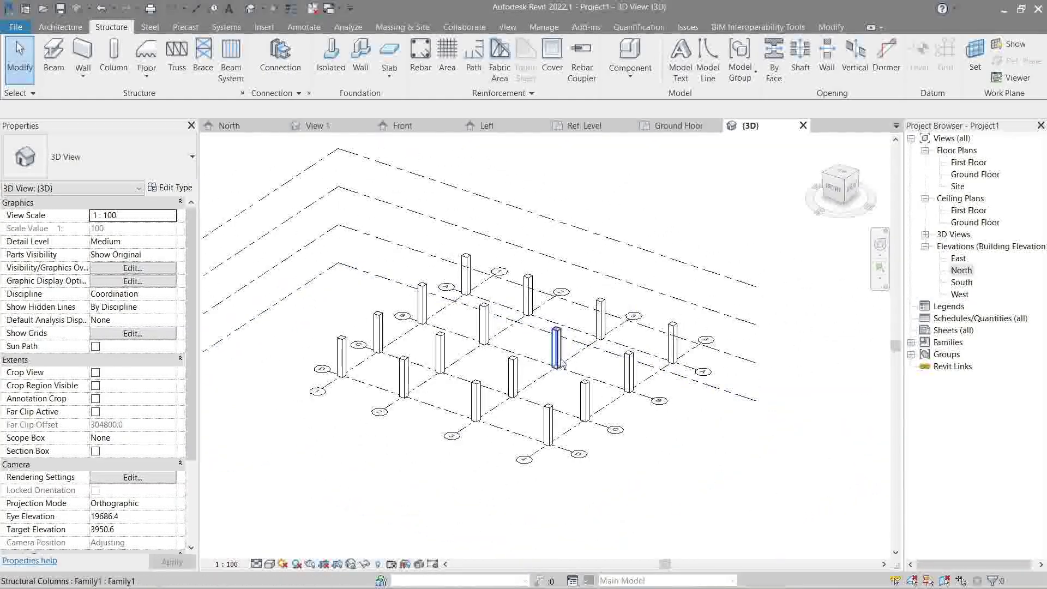
{"action": "scroll", "coordinate": [563, 362], "scroll_direction": "up", "scroll_amount": 2}
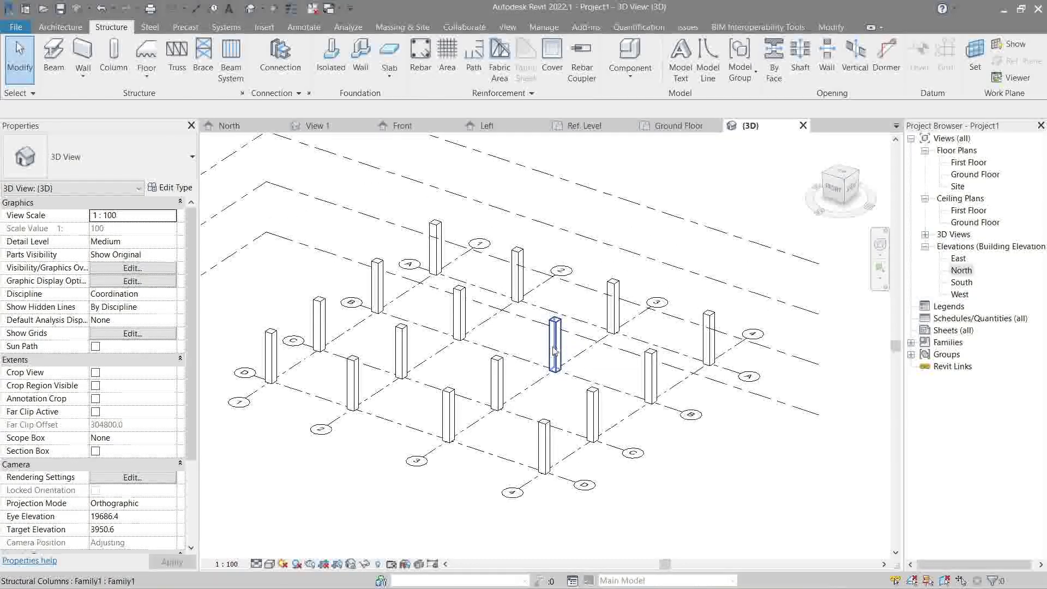
Change the 3D view's visual style to show the columns with filled grey faces and inspect them from several angles
{"action": "left_click", "coordinate": [271, 564]}
{"action": "left_click", "coordinate": [305, 533]}
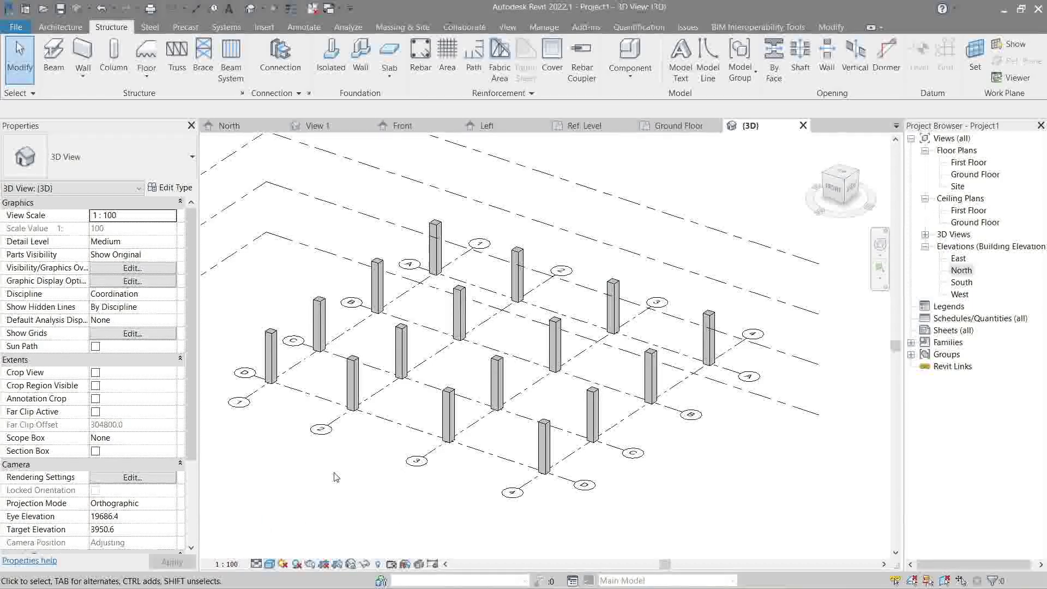
{"action": "middle_click_drag", "start_coordinate": [544, 479], "coordinate": [320, 464], "text": "shift"}
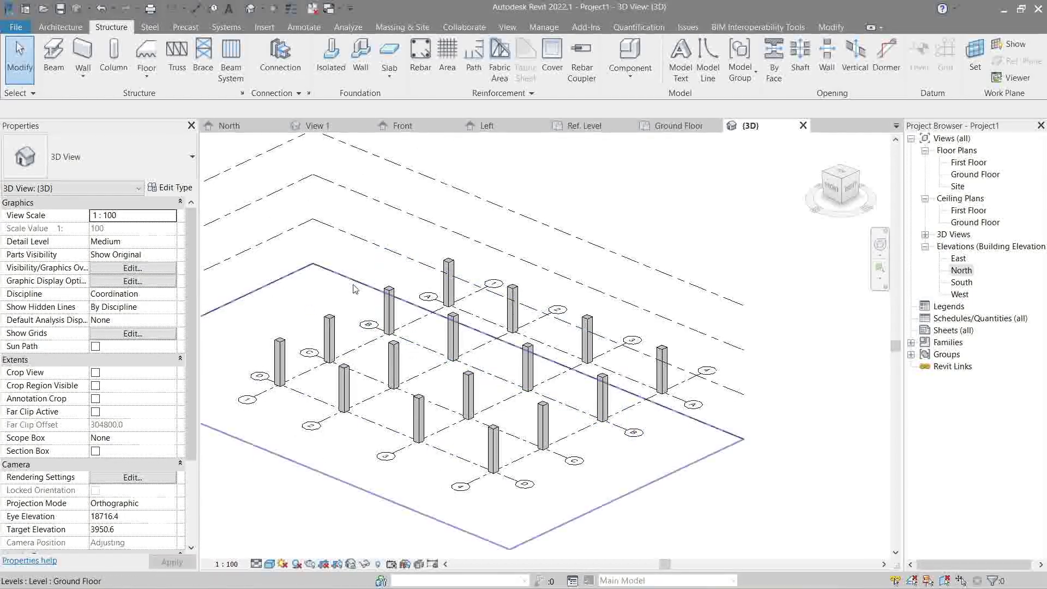
{"action": "middle_click_drag", "start_coordinate": [361, 293], "coordinate": [352, 316], "text": "shift"}
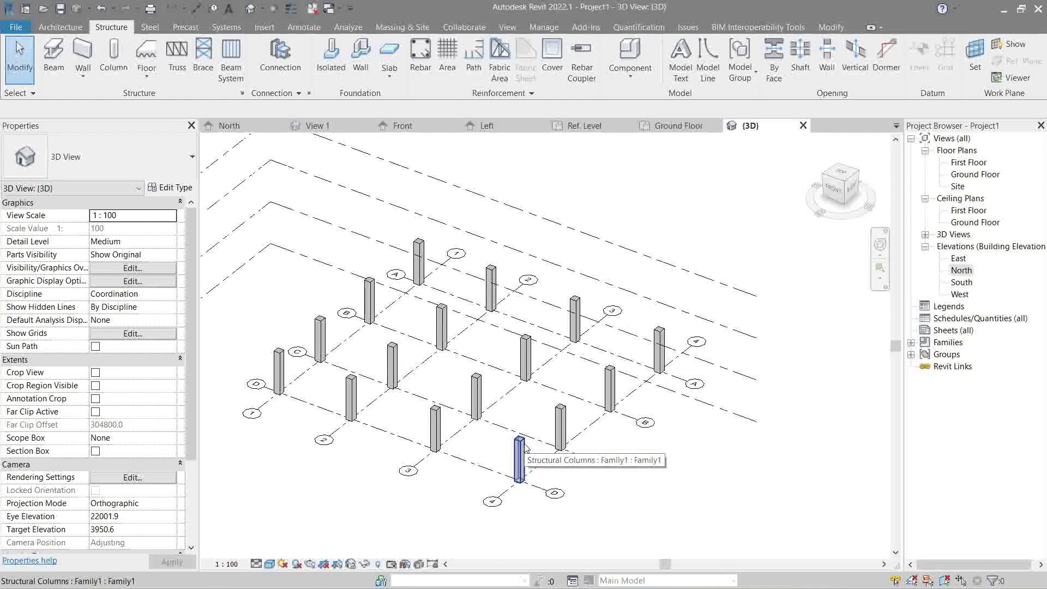
{"action": "mouse_move", "coordinate": [661, 410]}
{"action": "middle_mouse_down", "text": "shift"}
{"action": "mouse_move", "coordinate": [669, 404]}
{"action": "mouse_move", "coordinate": [662, 429]}
{"action": "middle_mouse_up", "text": "shift"}
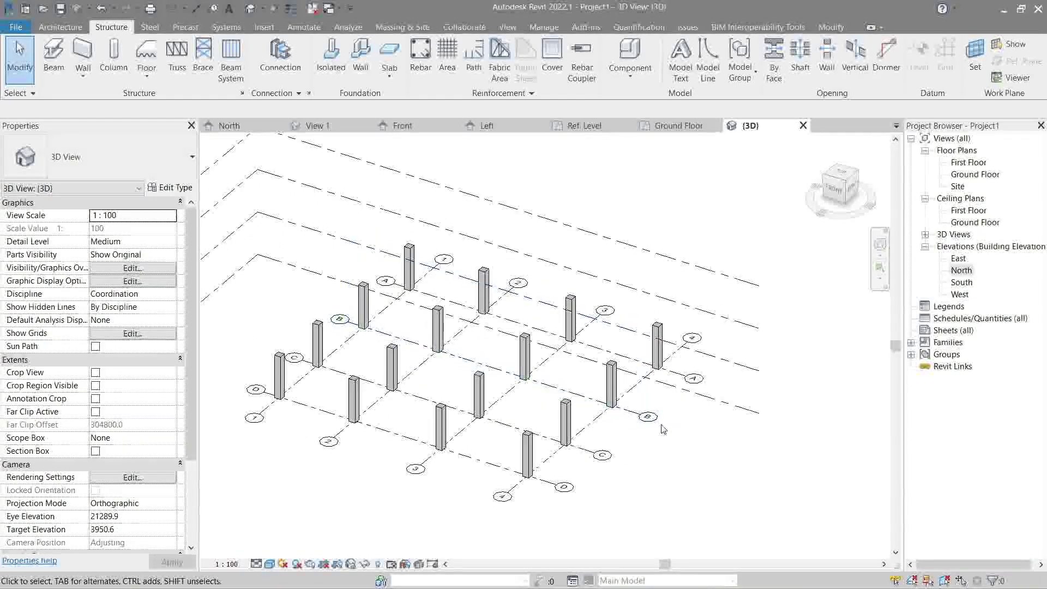